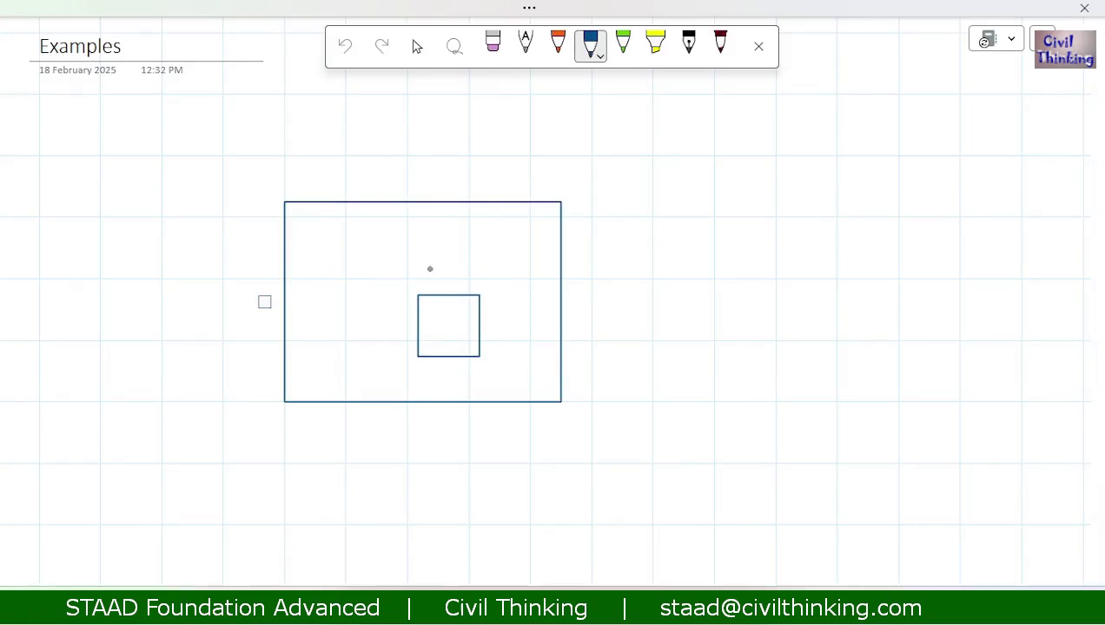
Draw dashed vertical and horizontal centrelines in blue ink through the centre of the large footing rectangle
drag(420, 199, 418, 293)
drag(419, 298, 419, 344)
drag(419, 351, 419, 375)
drag(419, 379, 419, 410)
drag(419, 423, 418, 440)
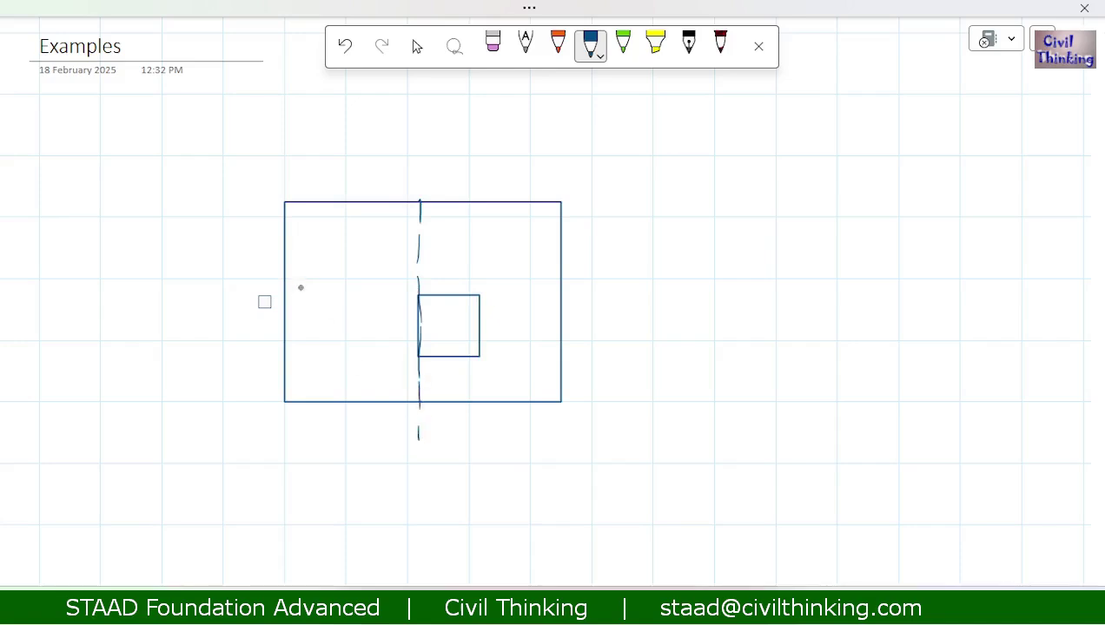
drag(278, 300, 655, 298)
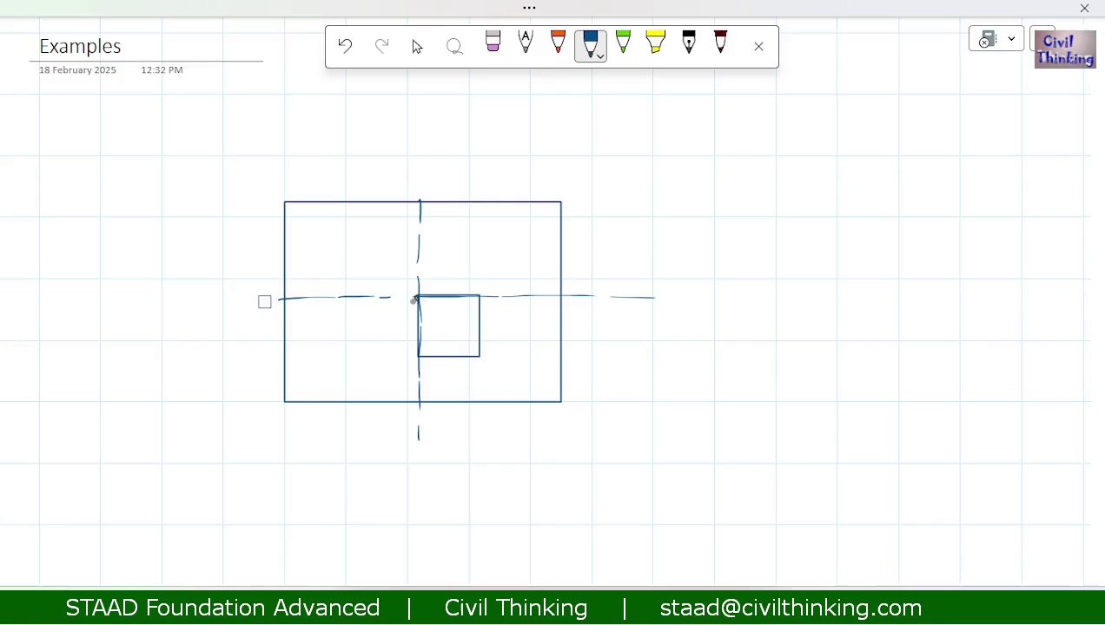
Move the small column square so that it is centred on the crossing of the footing's centrelines
key(Escape)
click(443, 355)
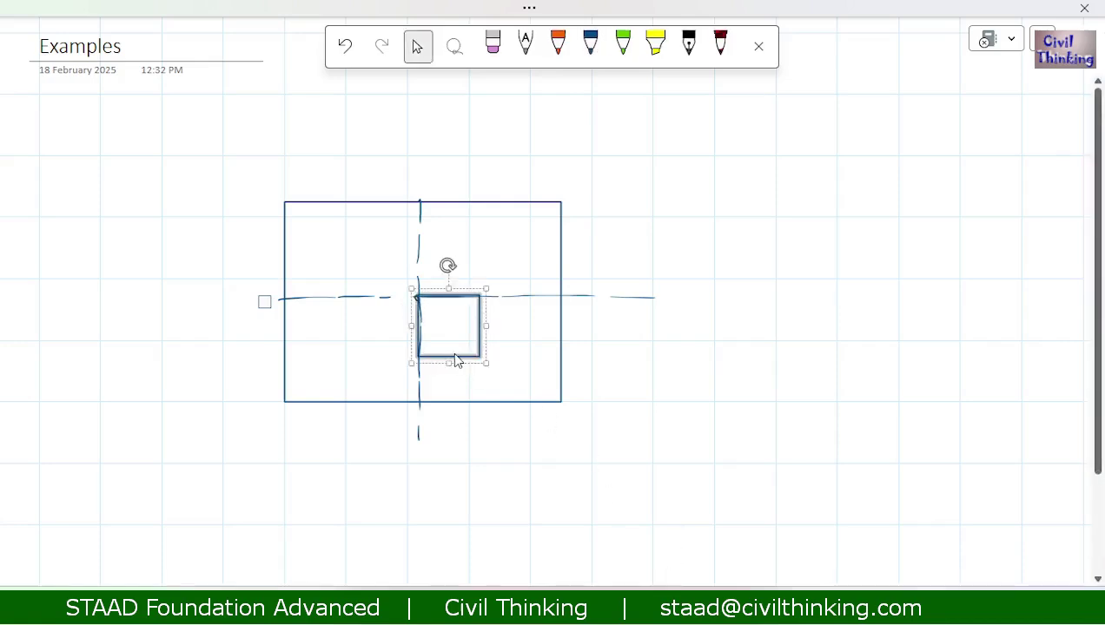
drag(458, 362, 428, 332)
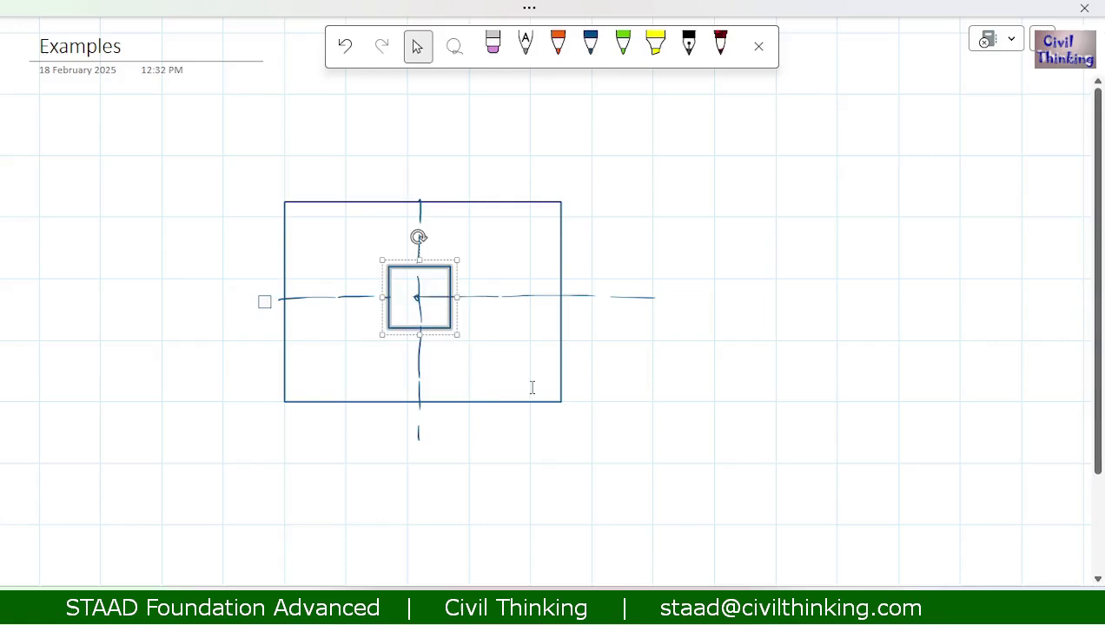
click(714, 417)
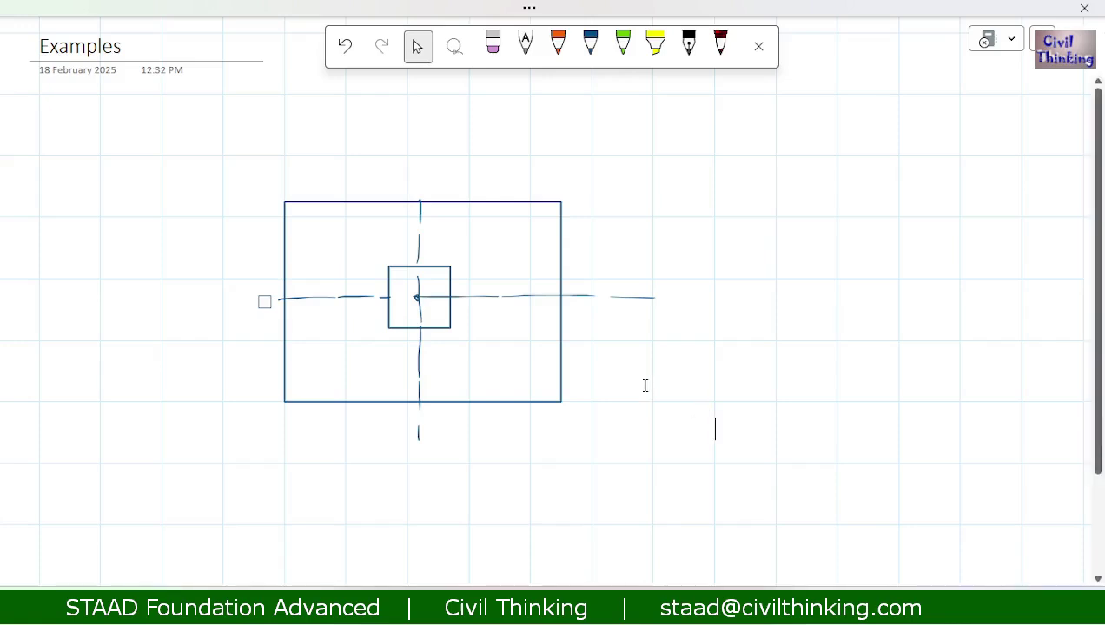
Shift the small column square slightly right and down from the footing's centre to show an eccentric column
click(440, 331)
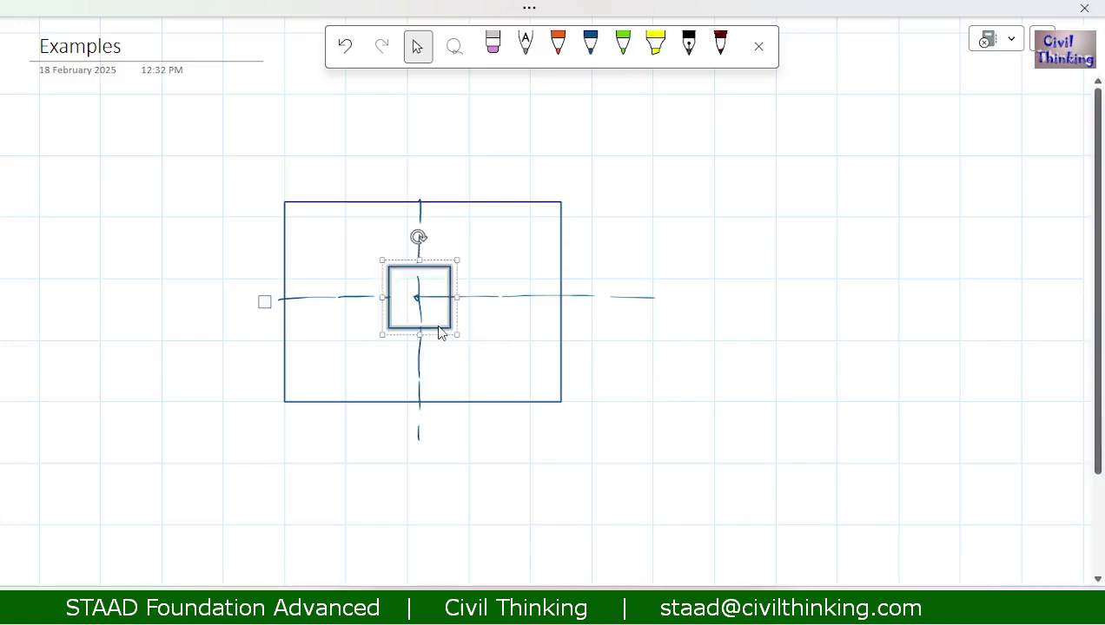
mouse_move(437, 336)
mouse_down()
mouse_move(452, 354)
mouse_move(452, 344)
mouse_up()
click(697, 412)
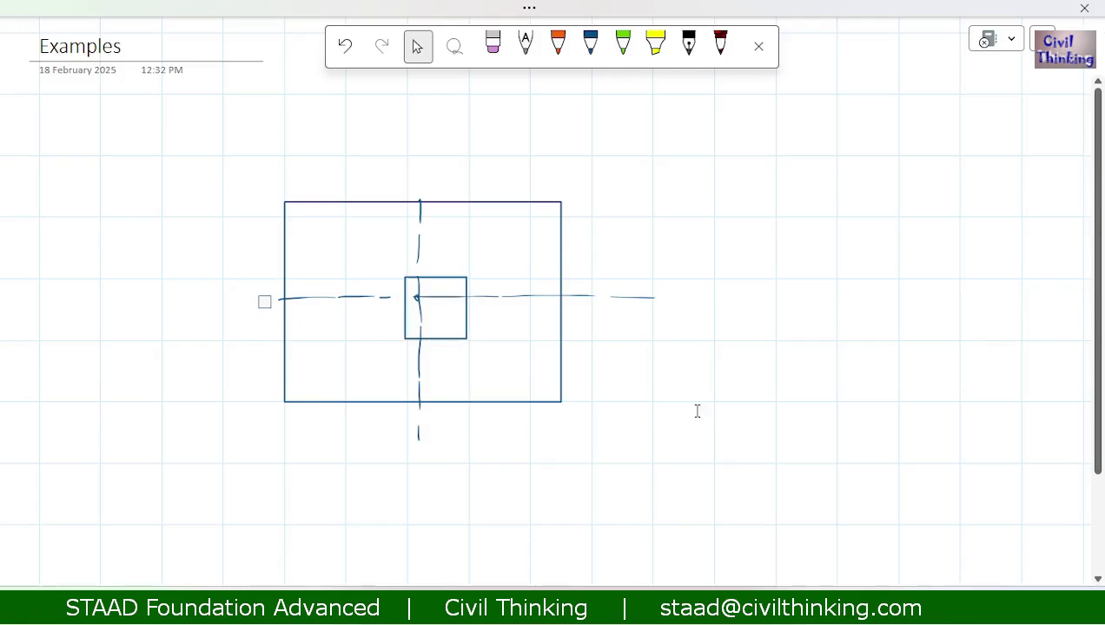
Draw the column square's centrelines in orange, mark the column and footing centres with dots, and mark the horizontal offset between them
click(590, 43)
click(558, 43)
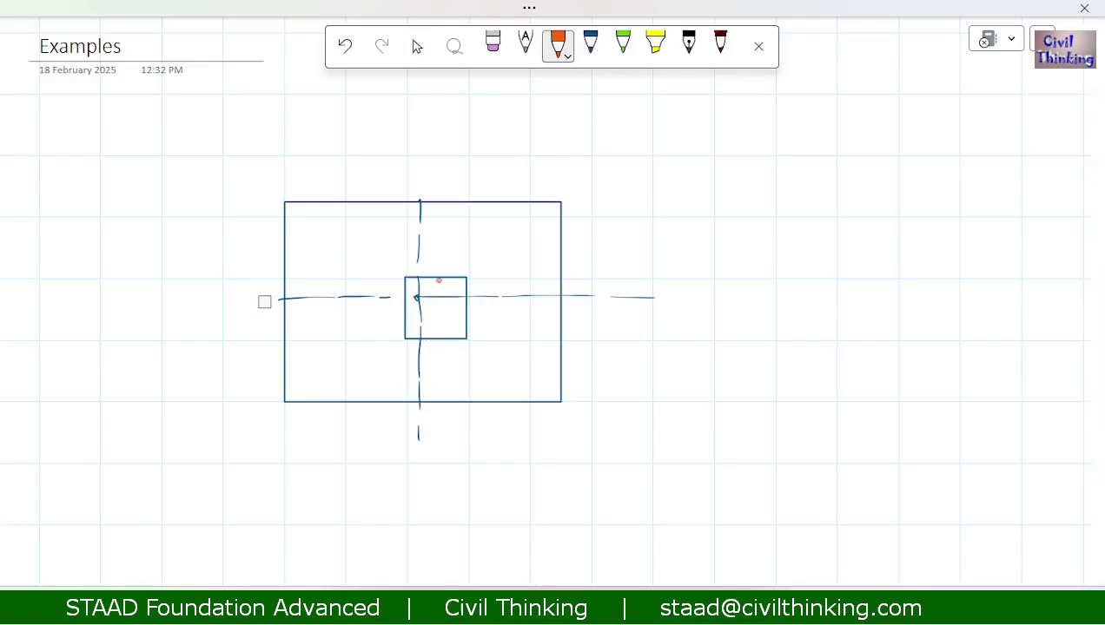
mouse_move(439, 281)
mouse_down()
mouse_move(437, 338)
mouse_move(453, 308)
mouse_move(466, 309)
mouse_up()
drag(417, 297, 418, 299)
drag(430, 355, 431, 360)
Label the horizontal centreline "X-Axis" and add an upward arrow labelled "Z-Axis" to the vertical centreline in orange
drag(619, 282, 630, 297)
mouse_move(631, 283)
mouse_down()
mouse_move(619, 297)
mouse_move(646, 291)
mouse_up()
drag(648, 291, 683, 299)
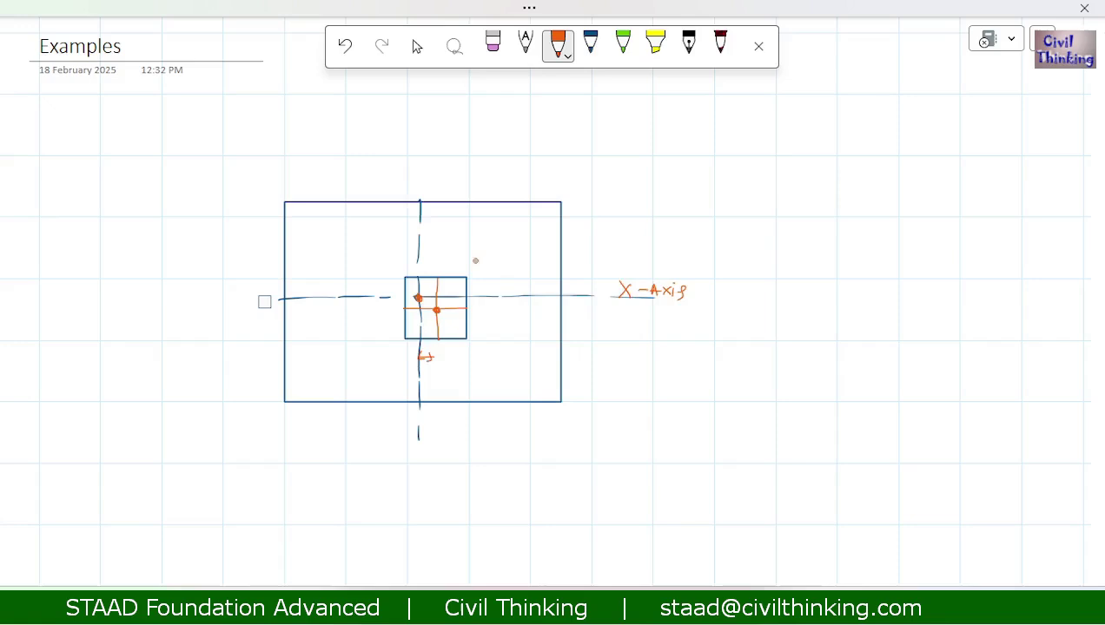
mouse_move(420, 201)
mouse_down()
mouse_move(426, 172)
mouse_move(431, 181)
mouse_move(477, 156)
mouse_up()
drag(470, 164, 489, 168)
mouse_move(489, 159)
mouse_down()
mouse_move(481, 168)
mouse_move(500, 172)
mouse_up()
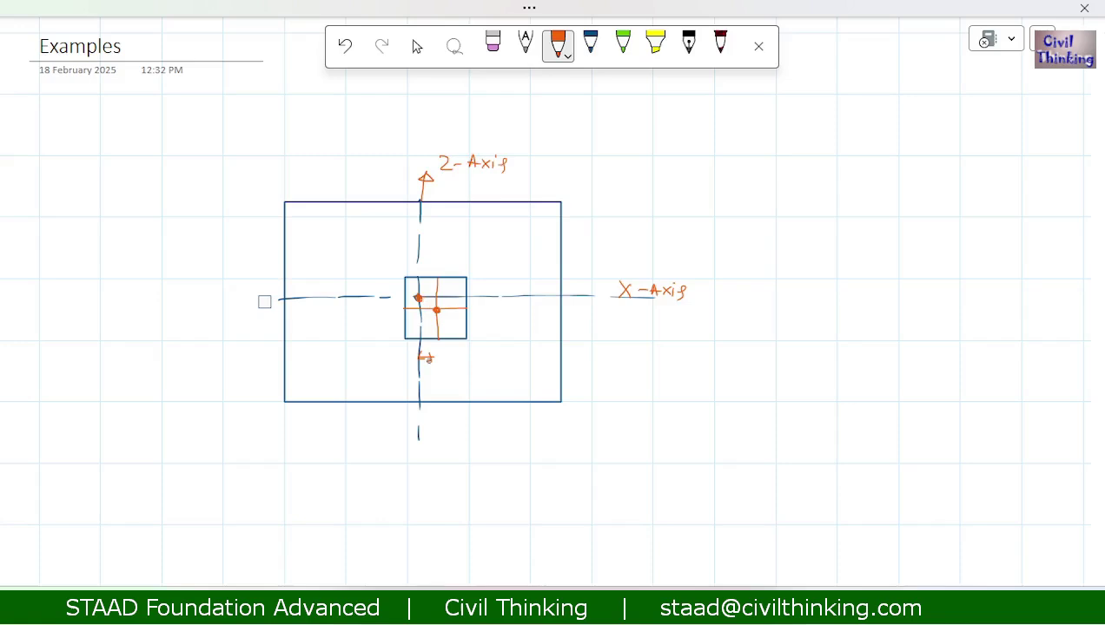
Label the column's horizontal offset "ex" and its vertical offset "ez" in orange ink
drag(423, 373, 441, 385)
drag(440, 375, 432, 384)
drag(442, 305, 518, 326)
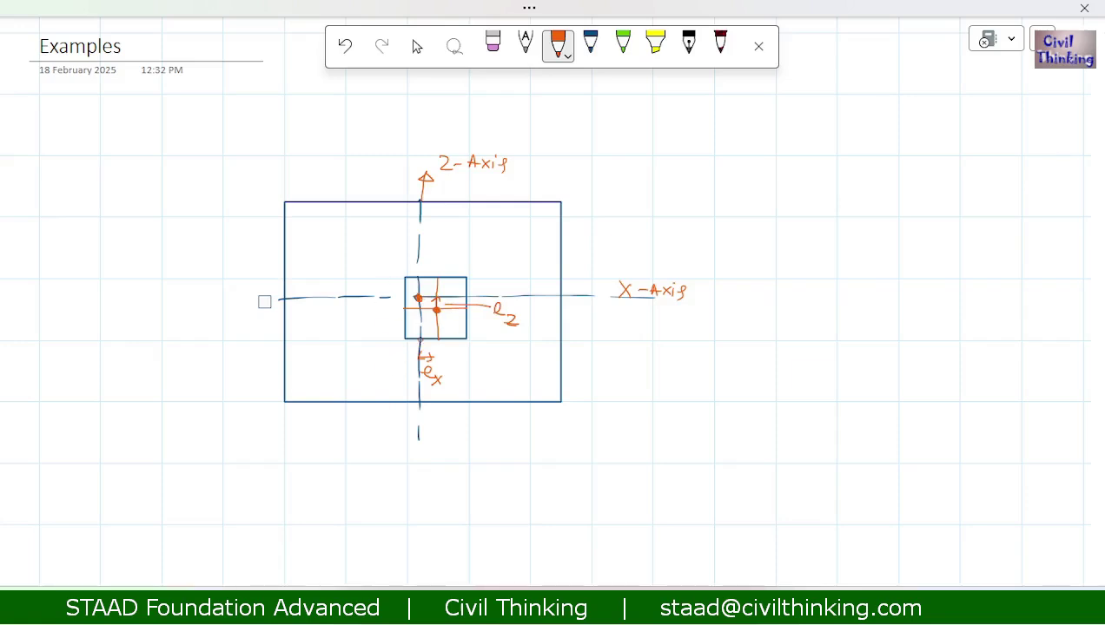
click(417, 46)
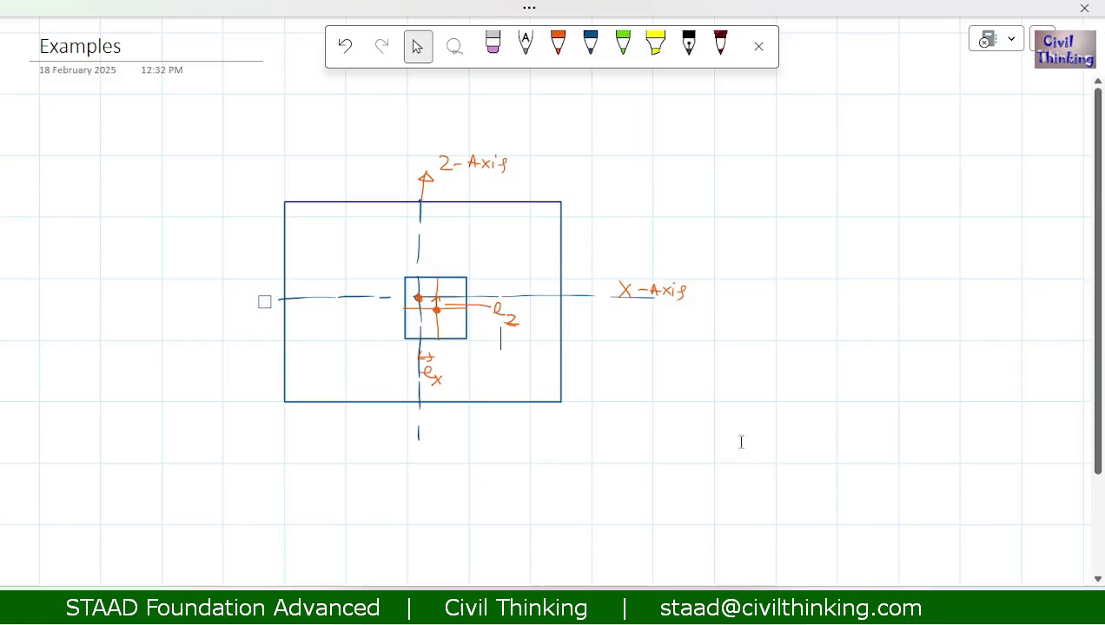
Switch to STAAD Foundation Advanced and create a new General Foundation project
key(alt+Tab)
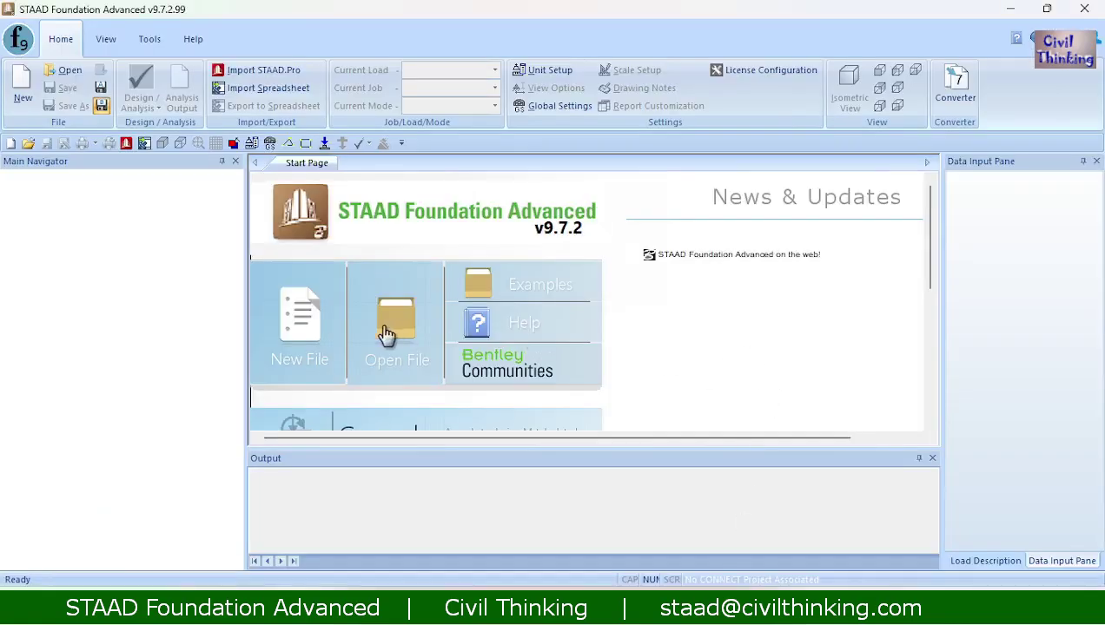
click(289, 339)
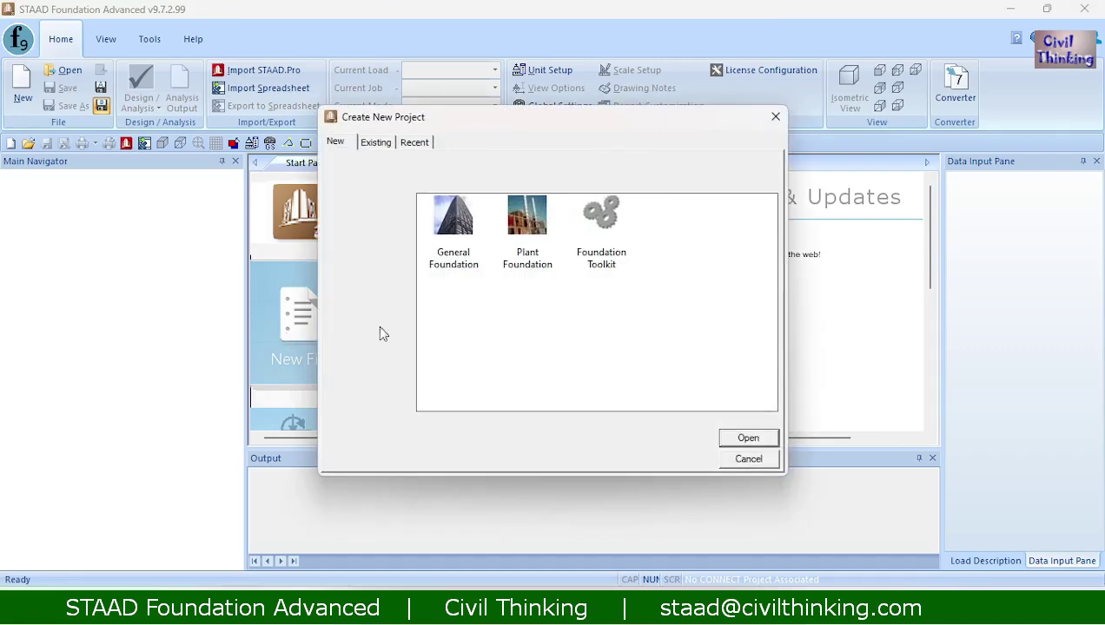
click(465, 238)
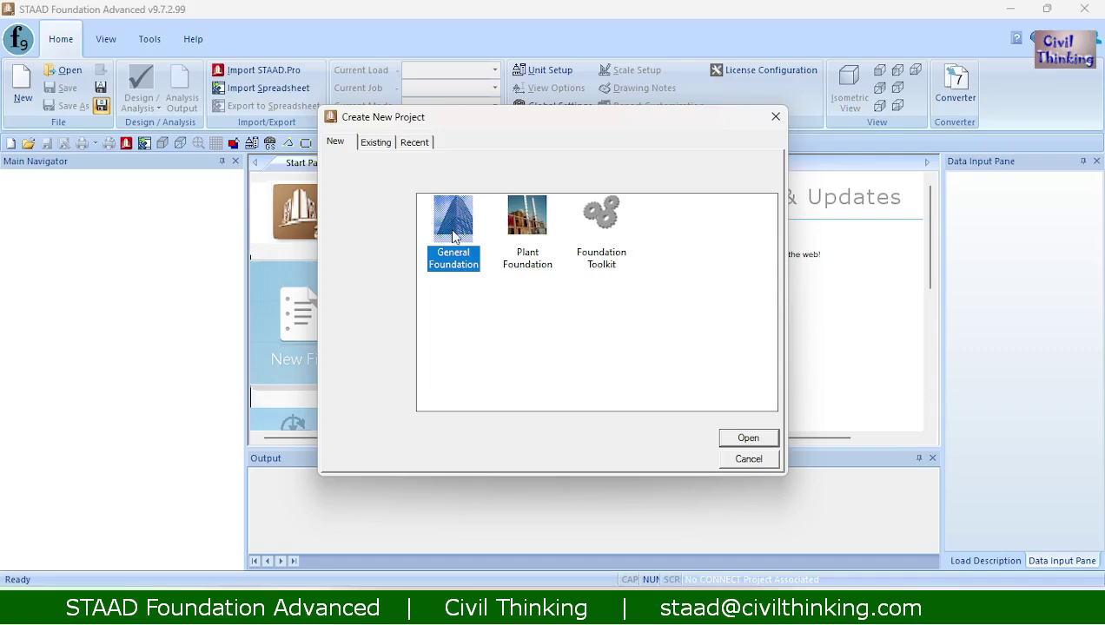
click(746, 440)
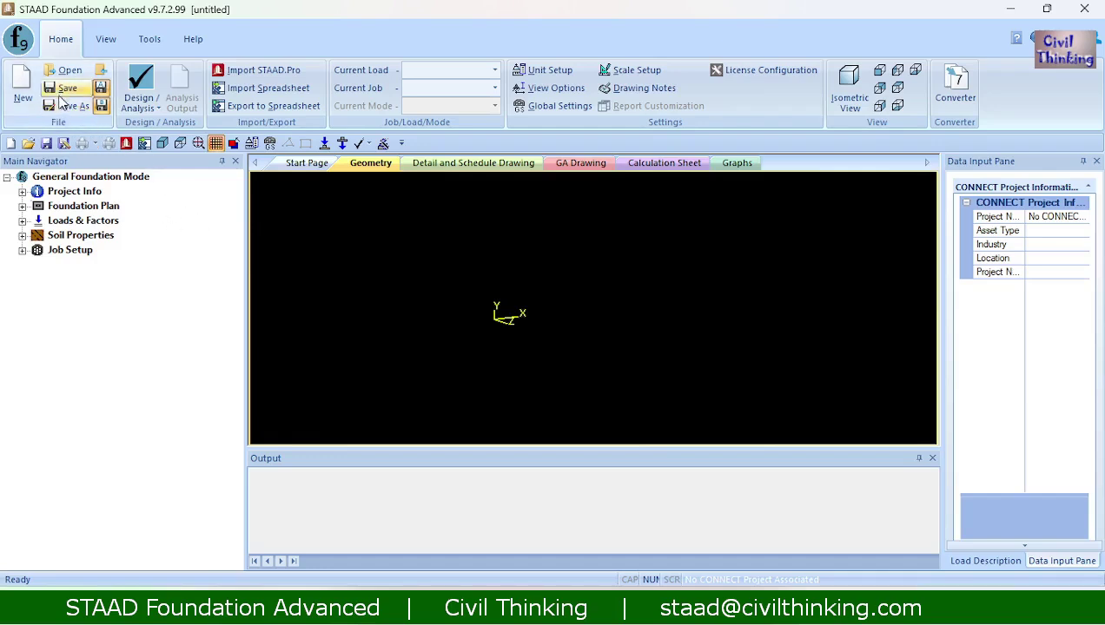
Save the project as "eccentric isolated footing" in the Tutorials folder under clients > STAAD on drive D
click(58, 89)
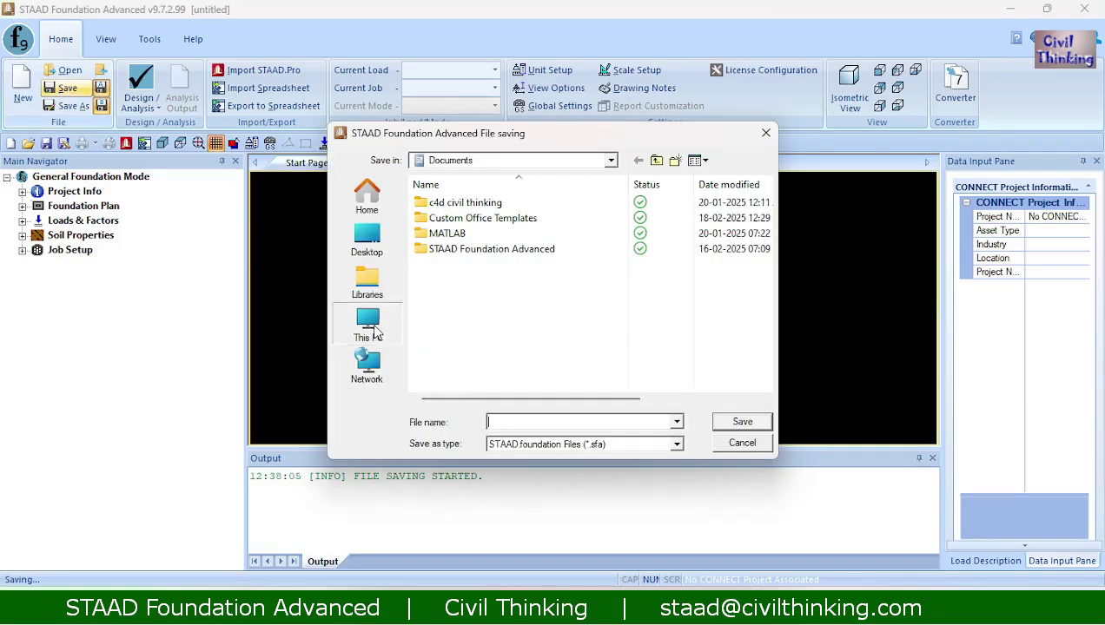
click(367, 323)
click(469, 268)
double_click(469, 267)
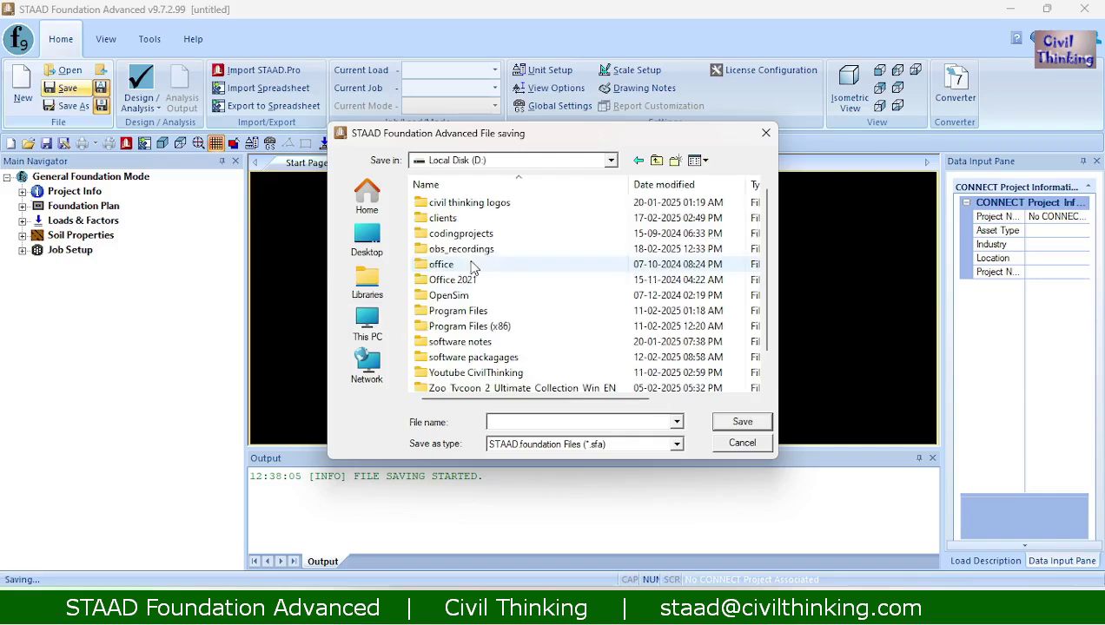
double_click(443, 217)
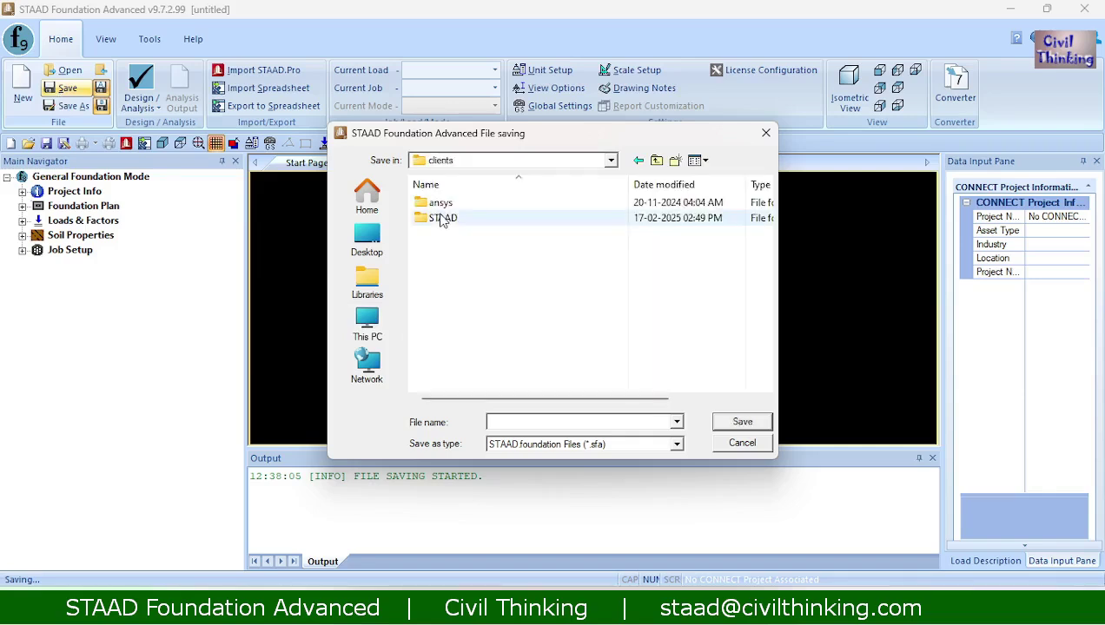
double_click(444, 217)
double_click(441, 204)
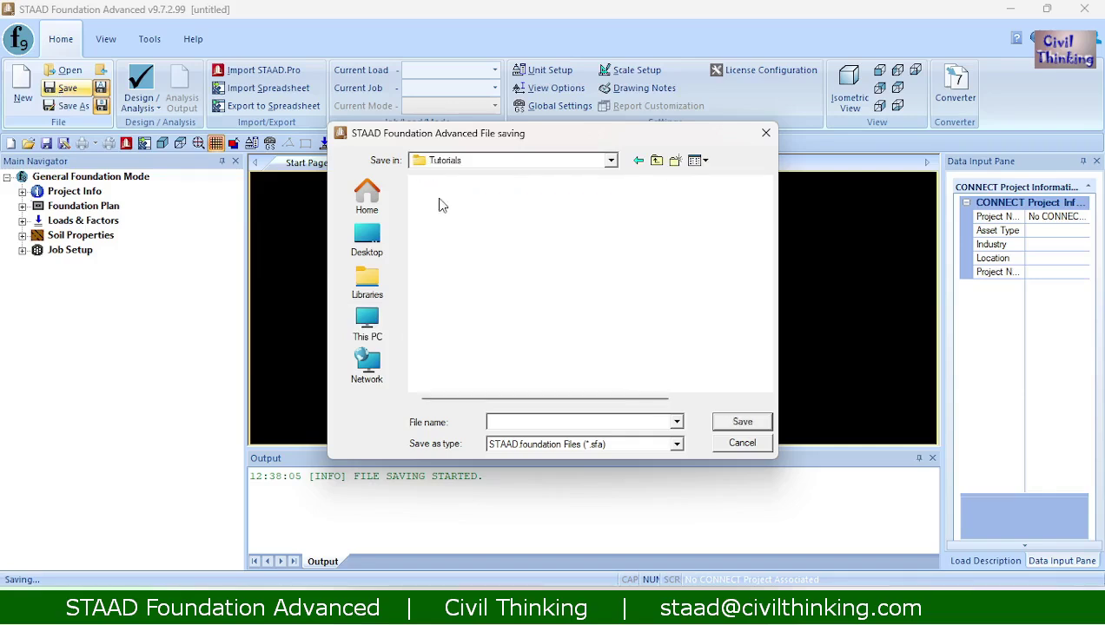
click(517, 423)
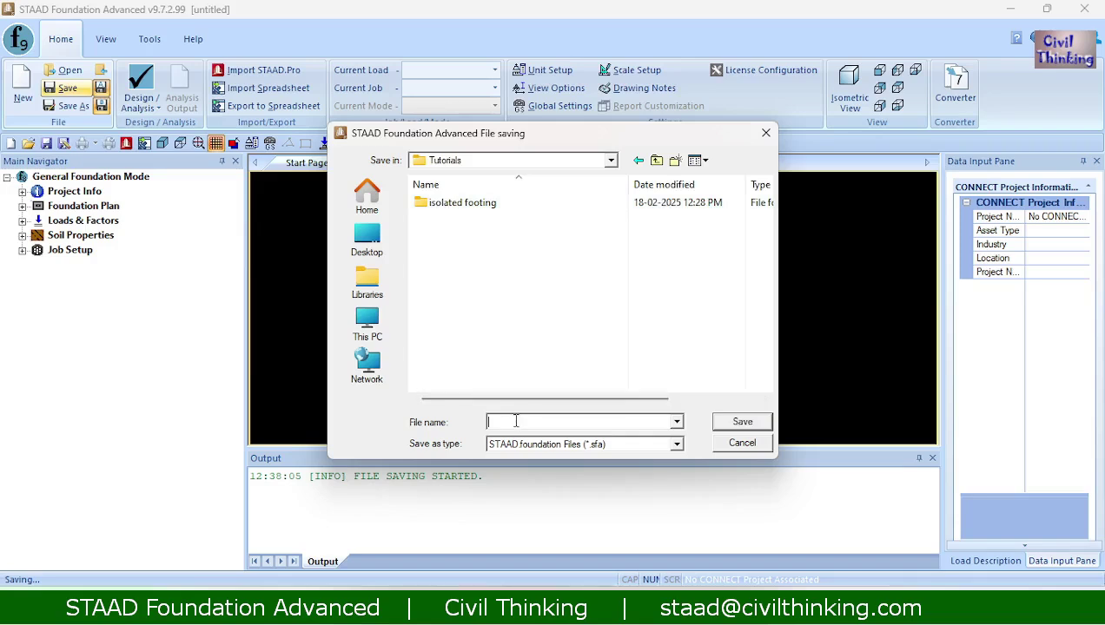
text(eccentric isolated footing)
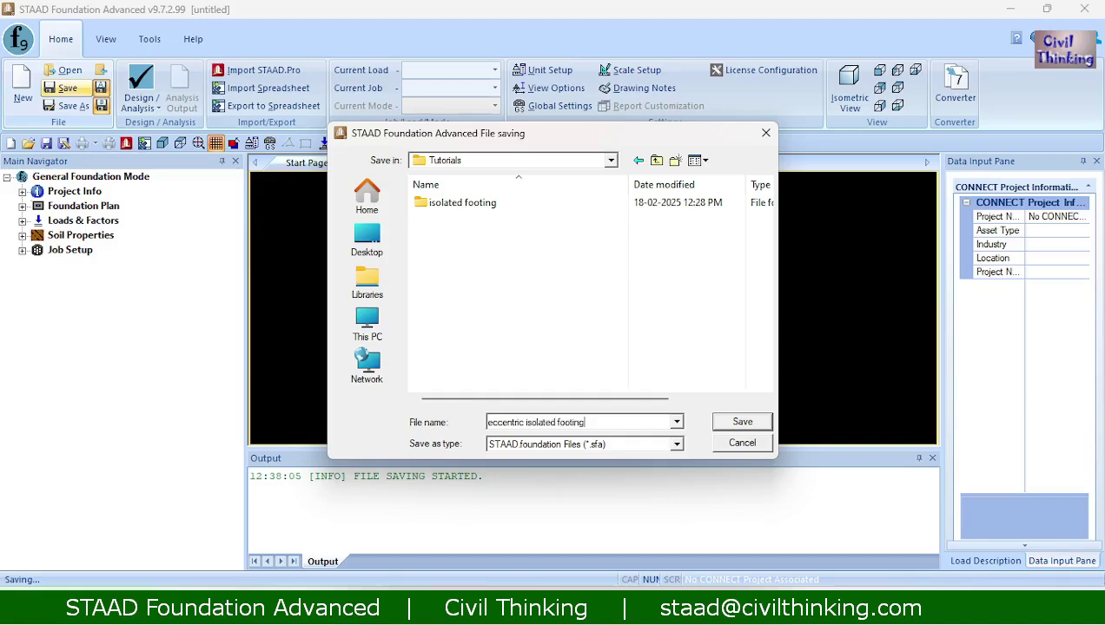
key(Return)
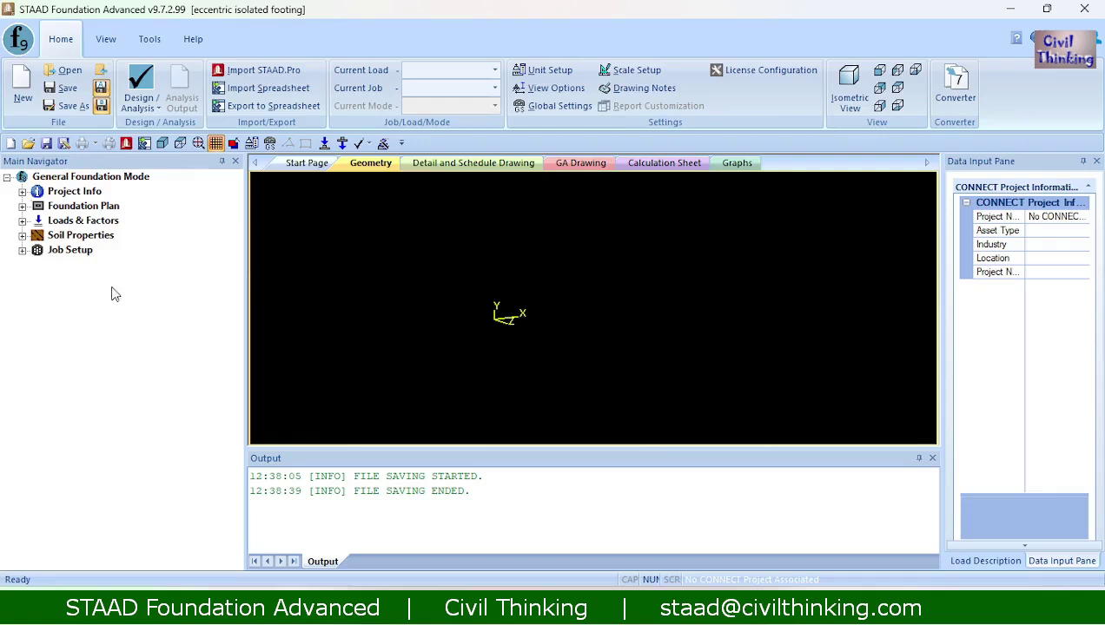
Examine the main project sections: Foundation Plan, Loads & Factors, Soil Properties and Job Setup
click(64, 208)
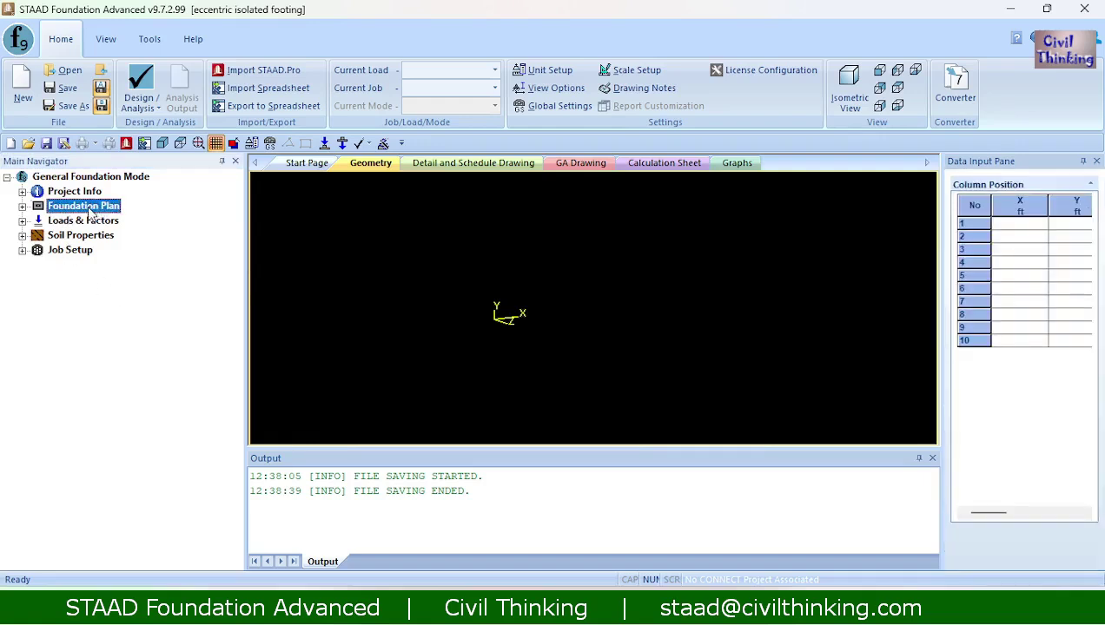
click(66, 255)
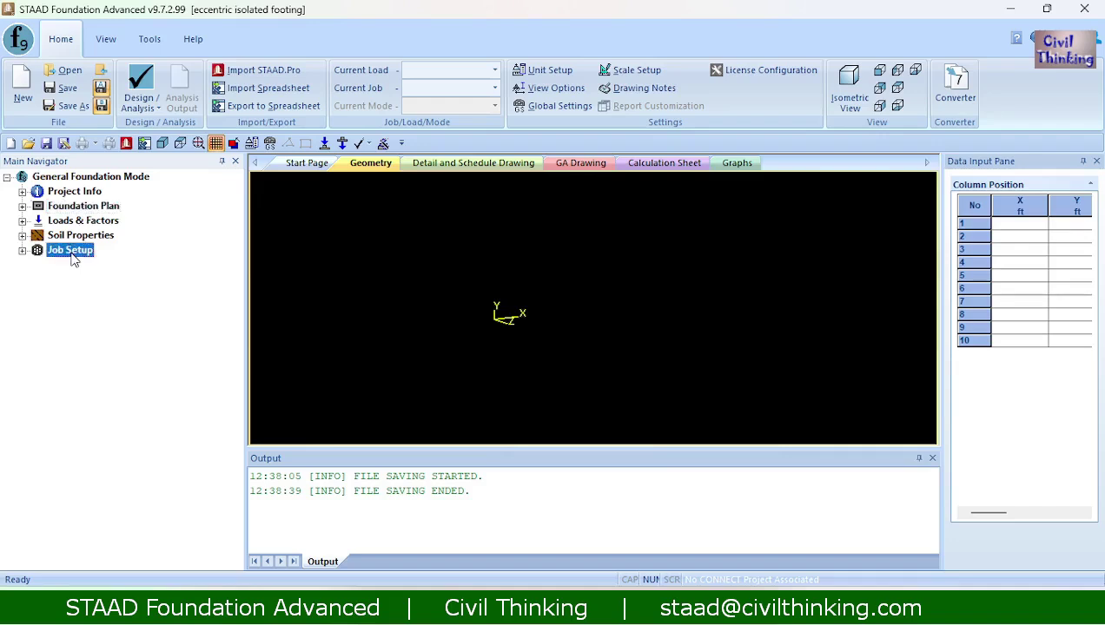
click(80, 207)
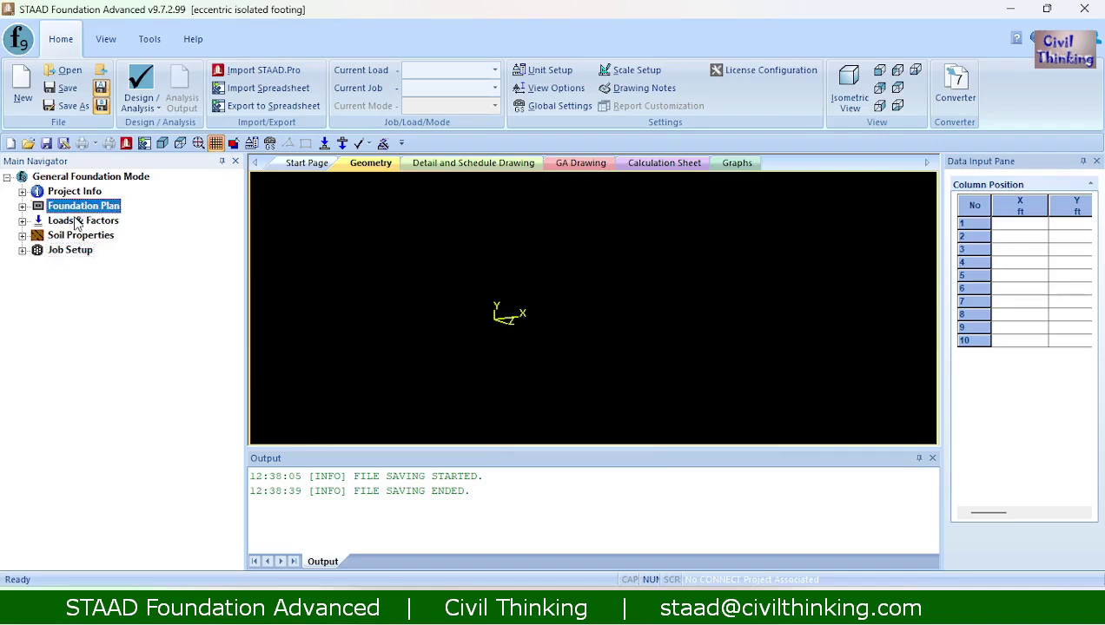
click(76, 221)
click(77, 235)
click(74, 251)
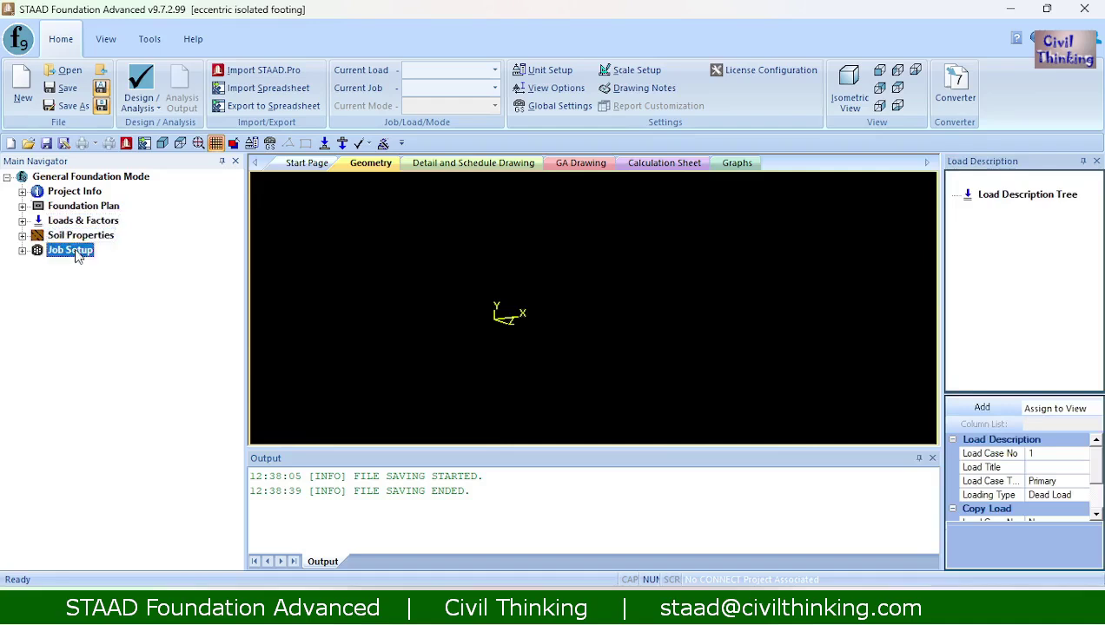
Add the first column position in the foundation plan at X 0, Y 0, Z 0 ft
click(79, 209)
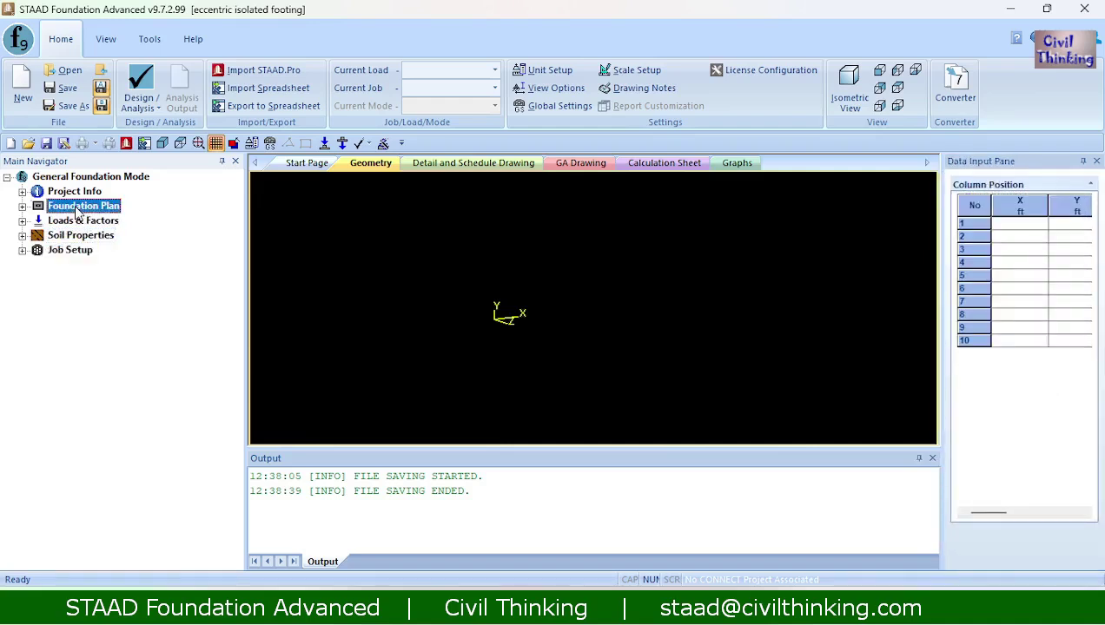
click(22, 206)
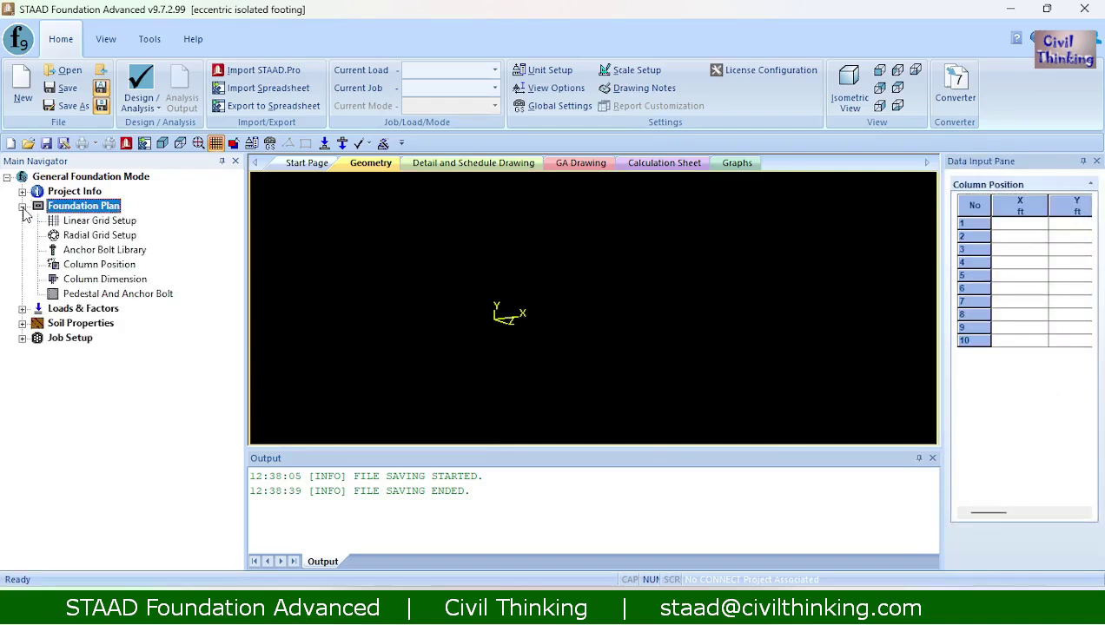
click(90, 266)
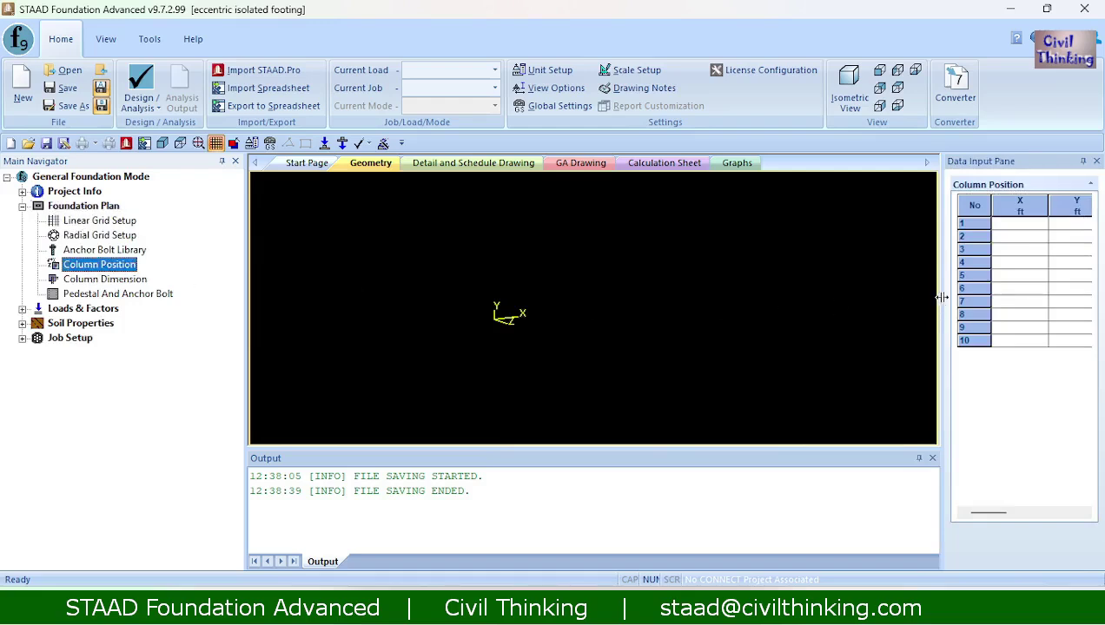
drag(942, 297, 865, 296)
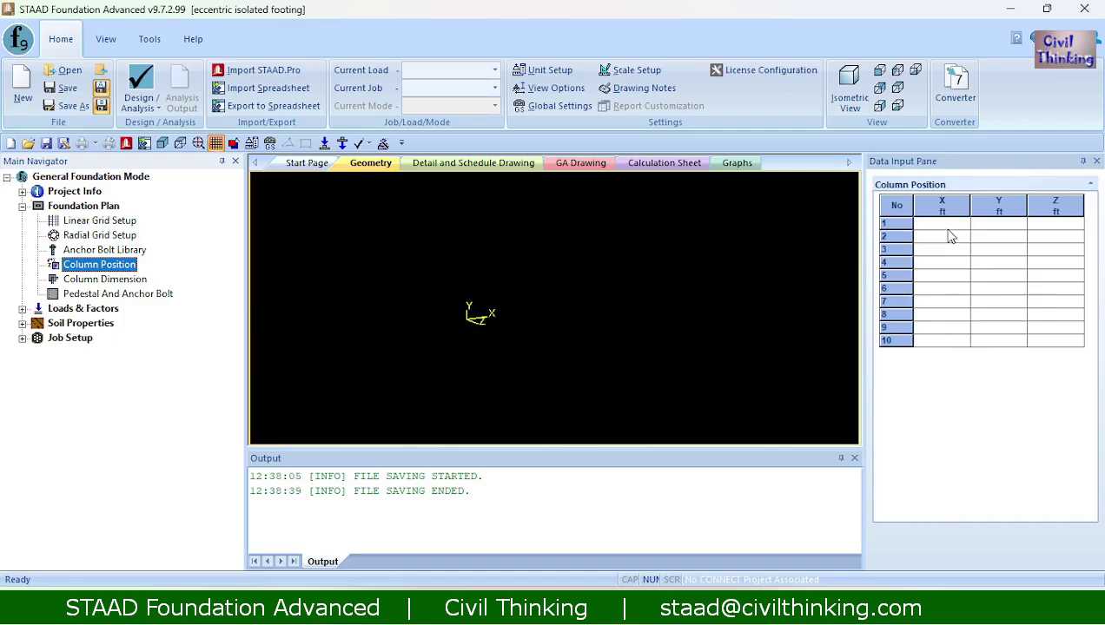
click(948, 231)
text(0)
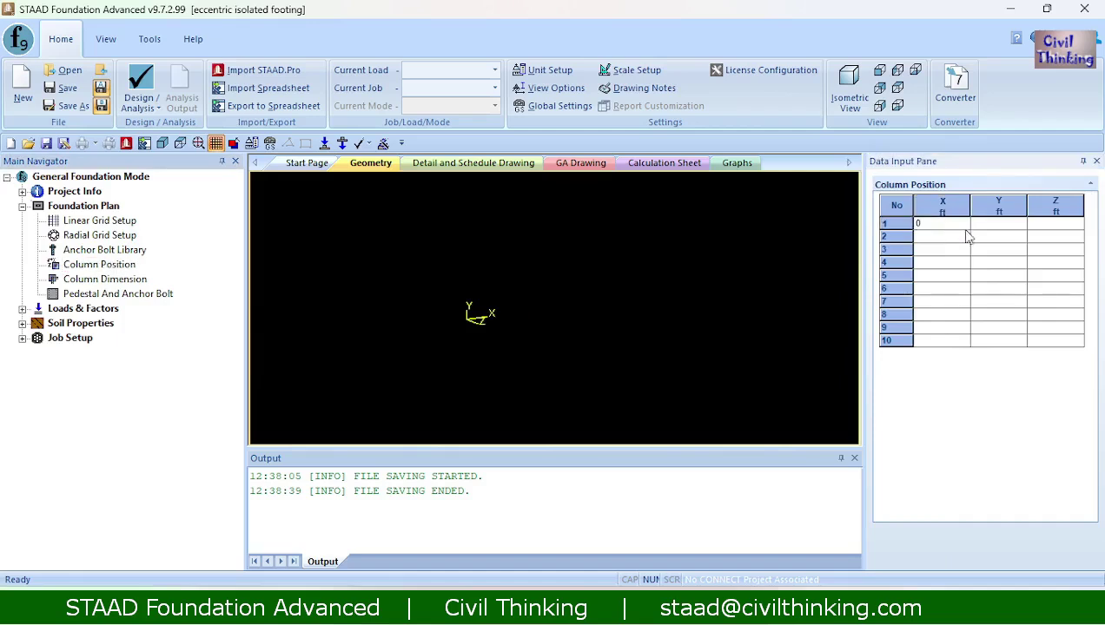
key(Tab)
text(0)
key(Tab)
text(0)
click(945, 243)
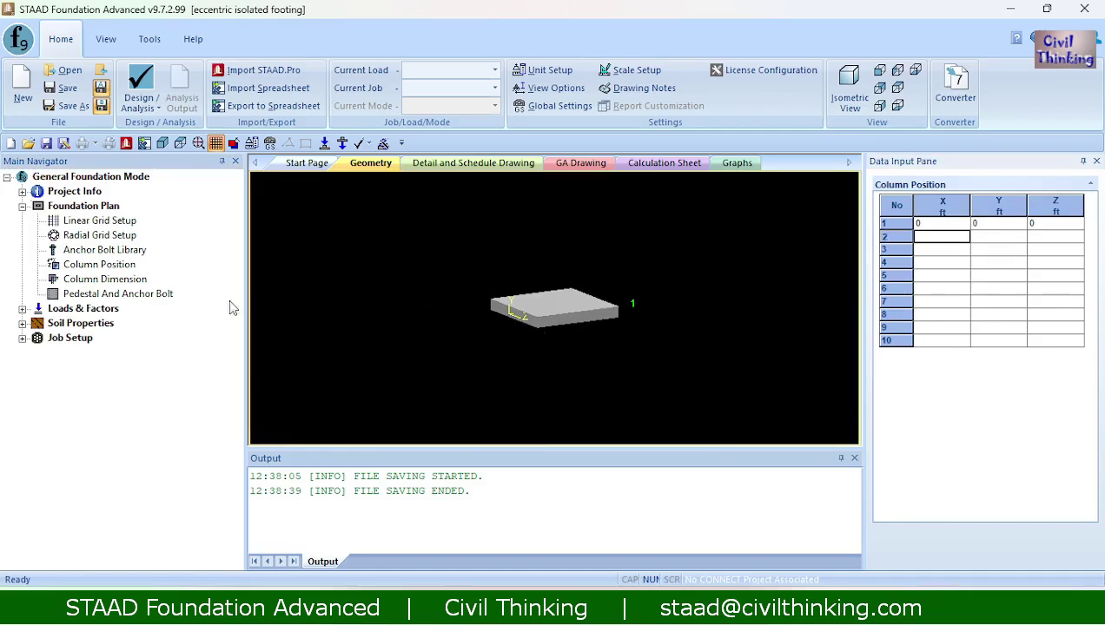
Review the shape, length and width set for support 1 in the Column Dimension table
click(128, 286)
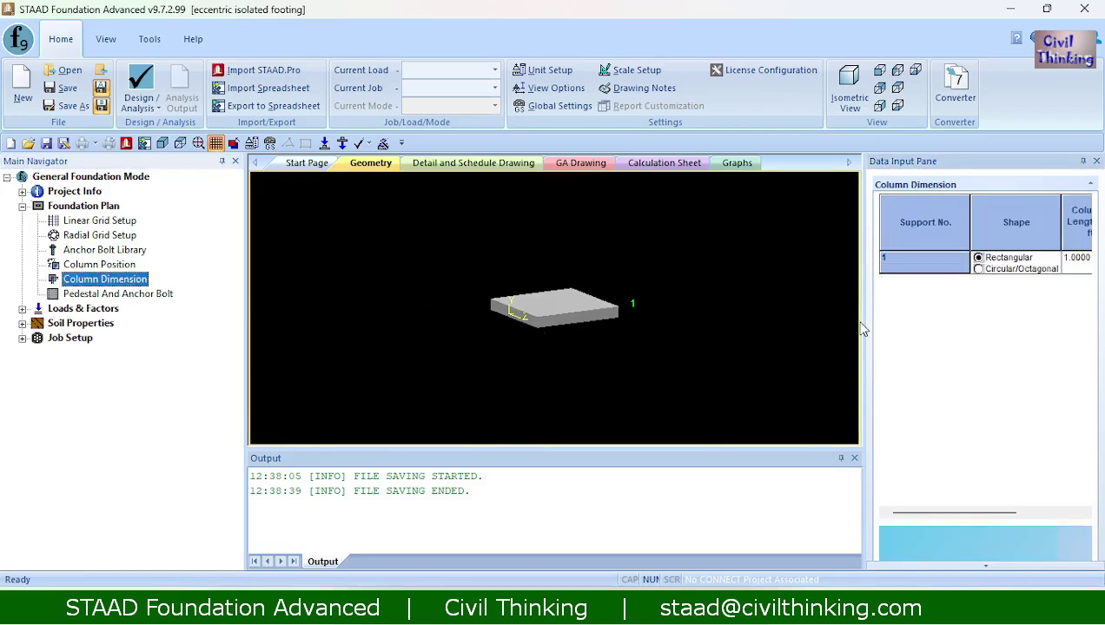
drag(865, 317, 789, 320)
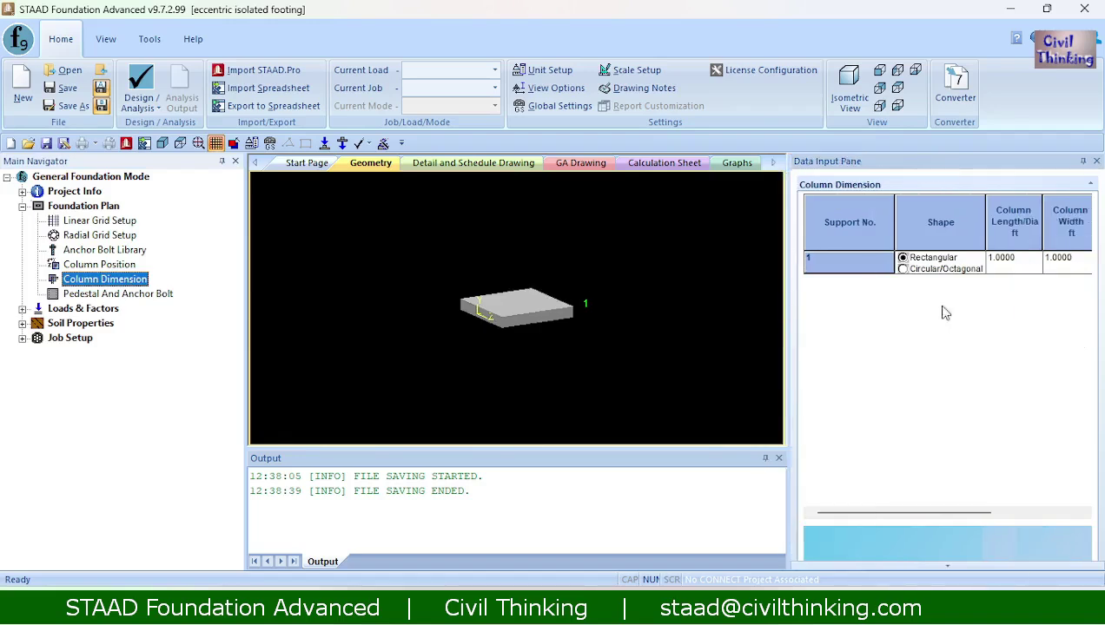
click(1026, 265)
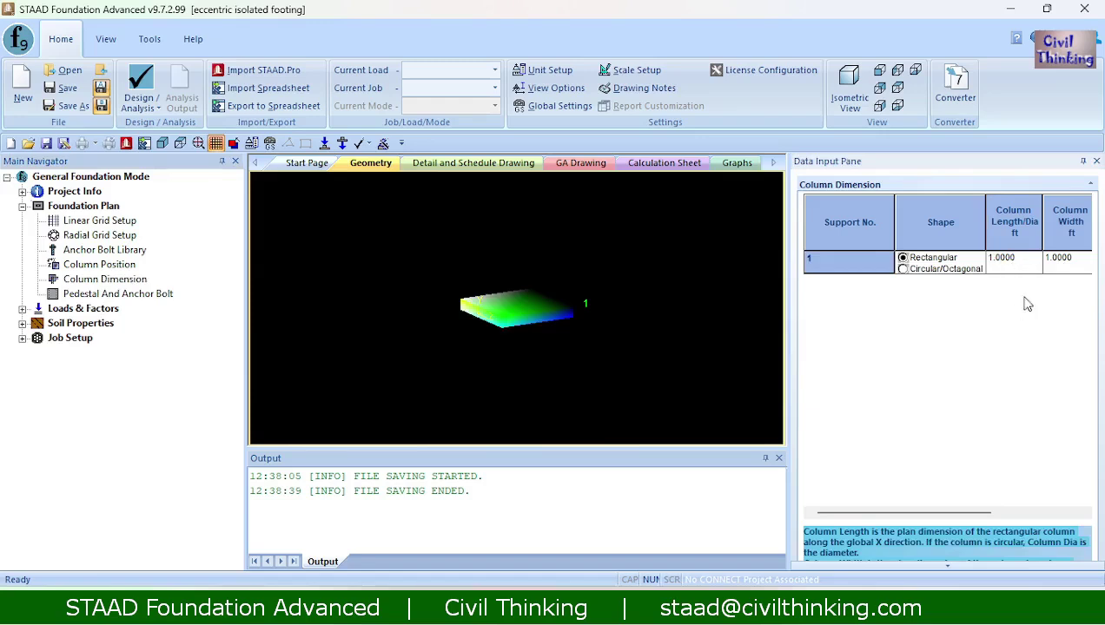
click(1060, 261)
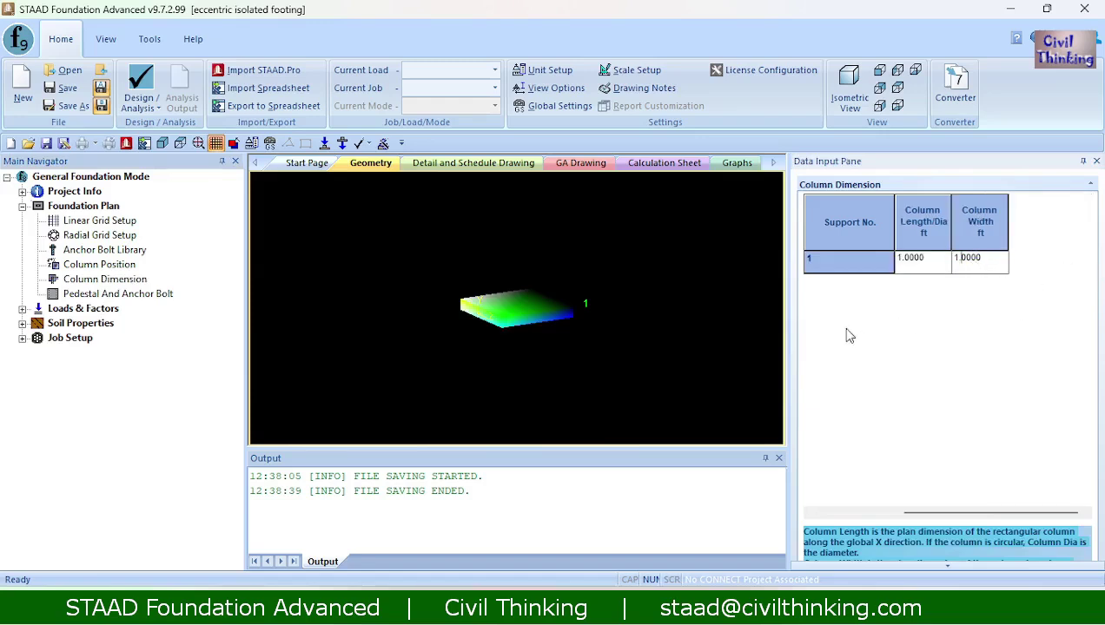
click(524, 329)
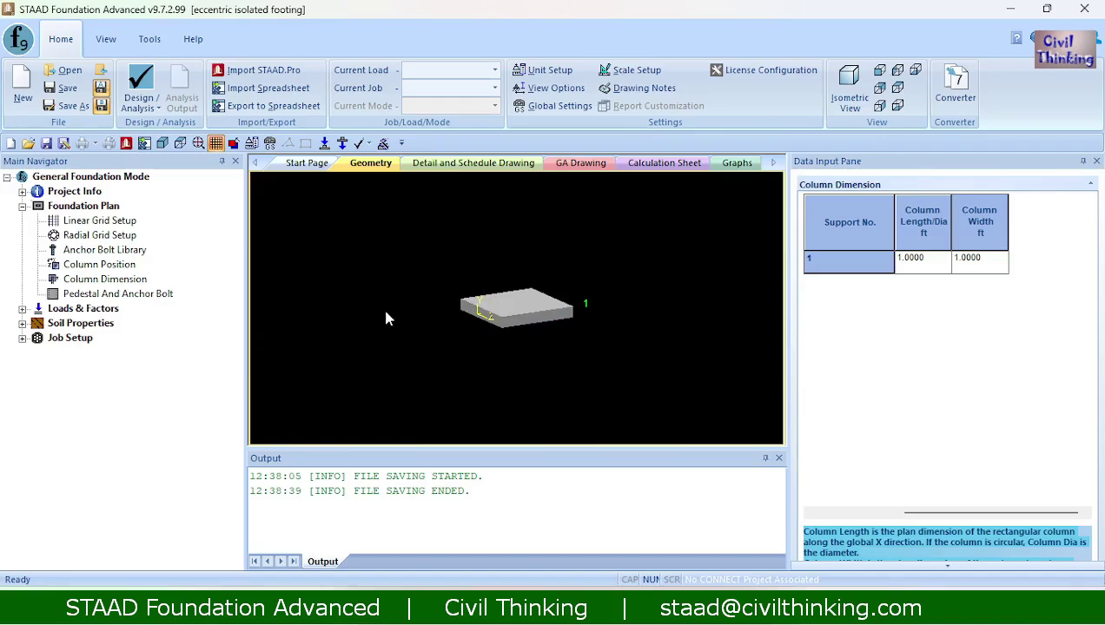
Try including a pedestal at support 1 and set Consider Pedestal back to No
click(95, 294)
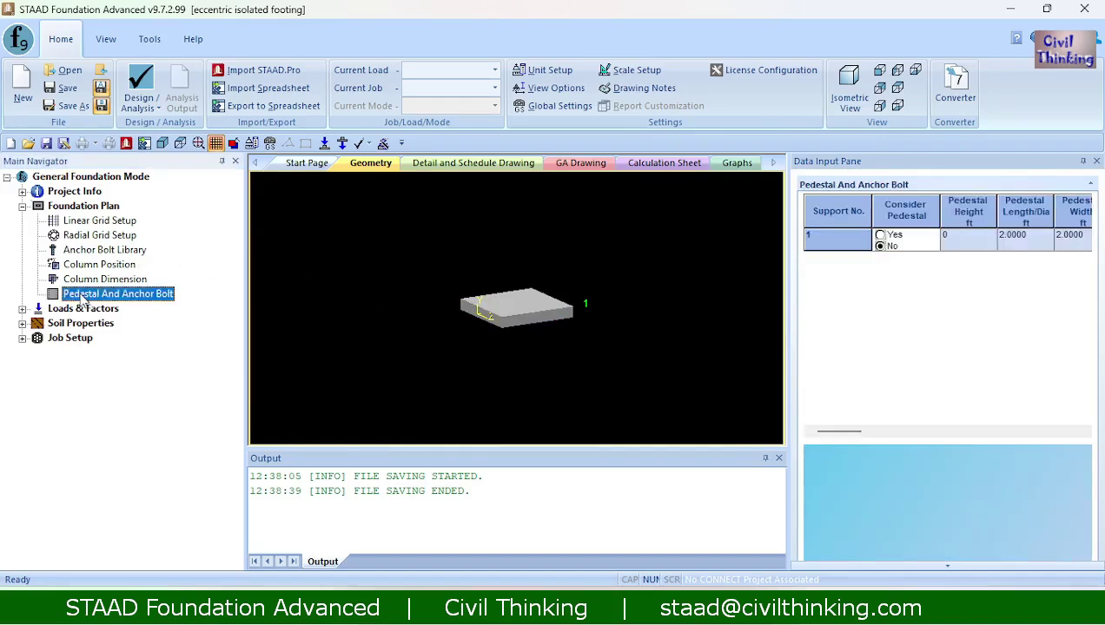
click(880, 235)
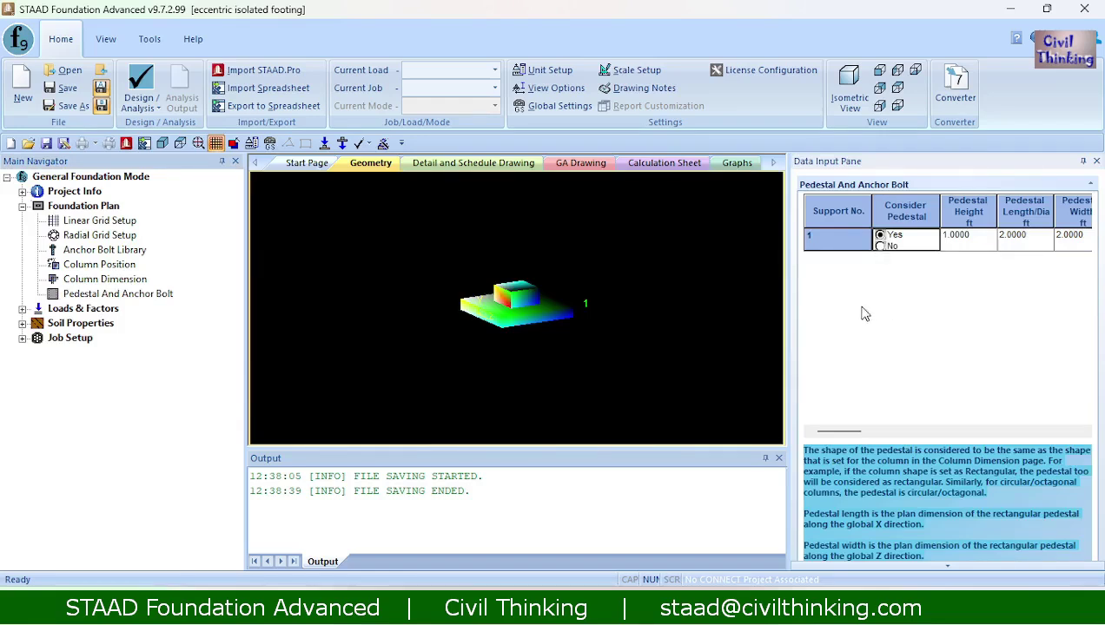
click(881, 250)
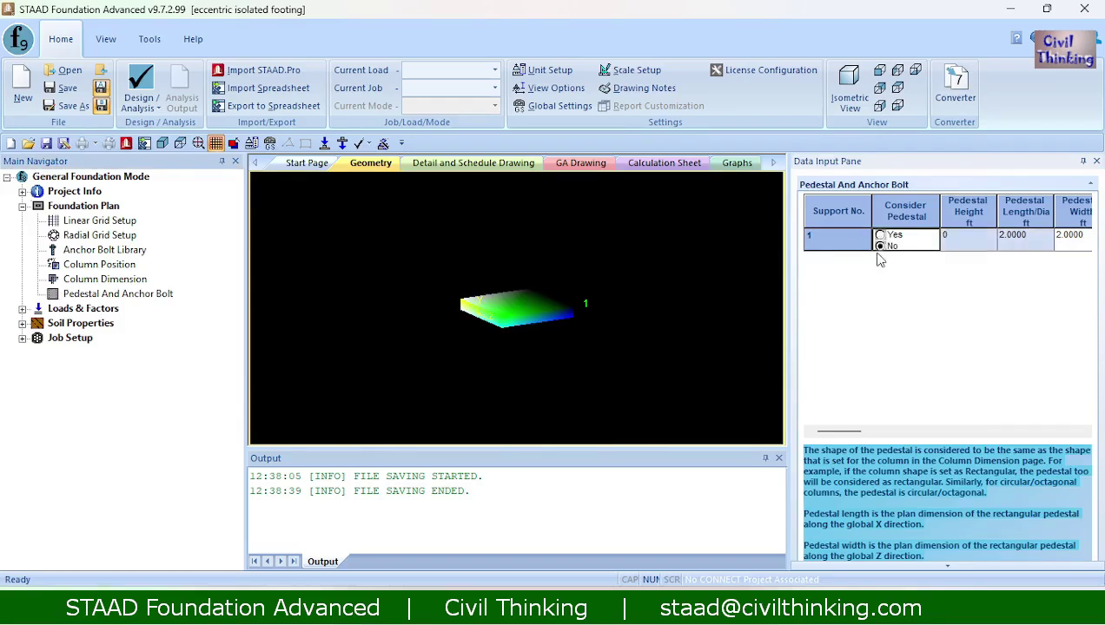
Add load case 1 titled "Dead load" with the Primary case type and Dead Load loading type
click(77, 311)
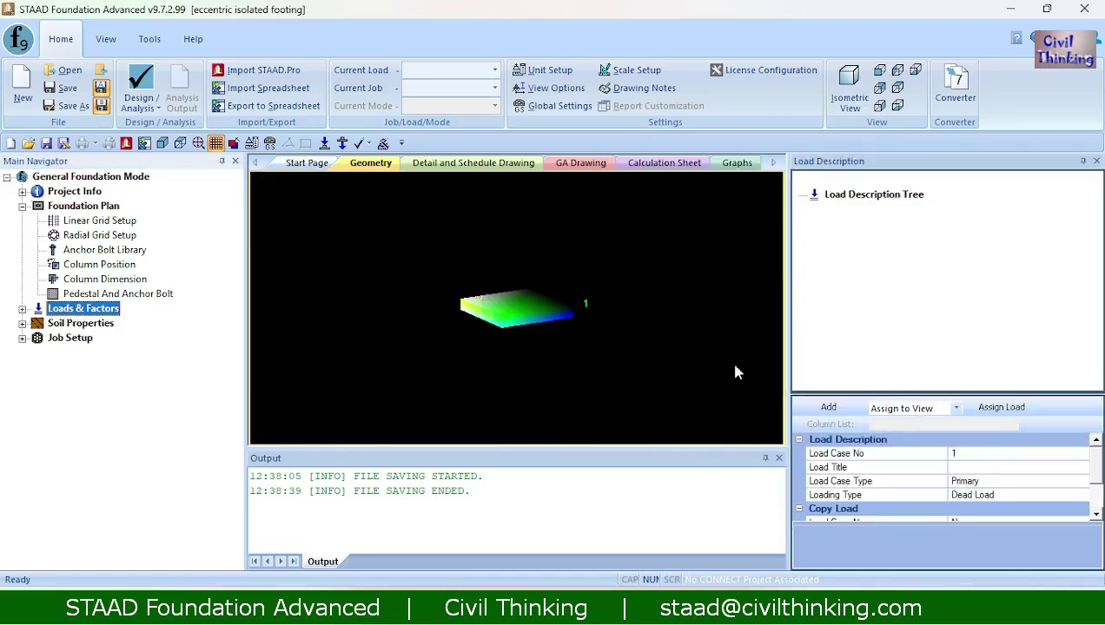
click(973, 468)
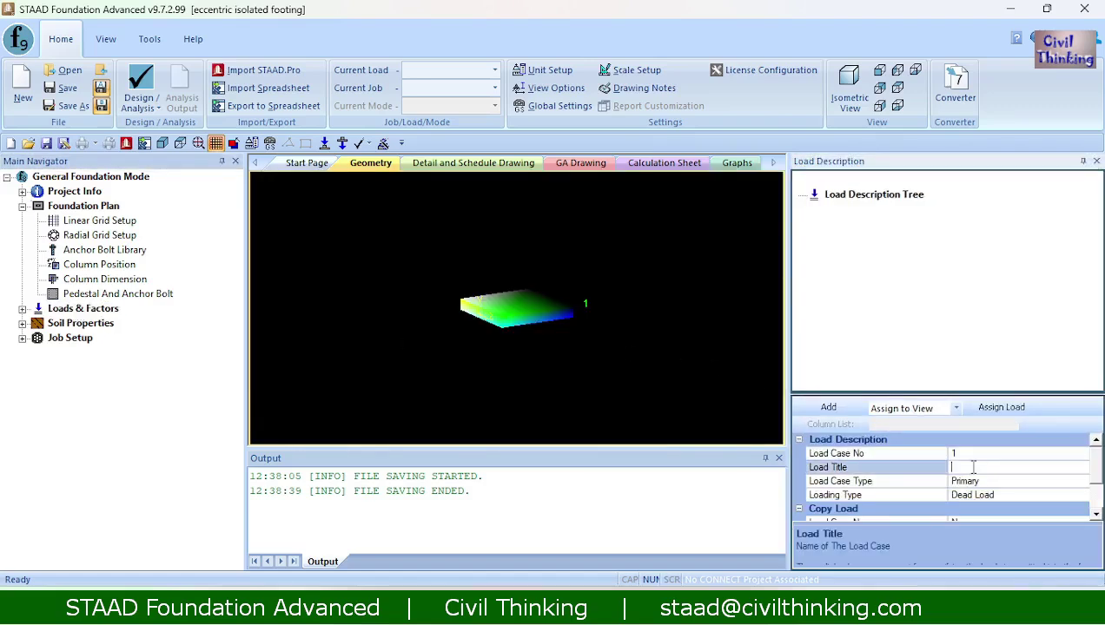
text(Dead load)
click(976, 482)
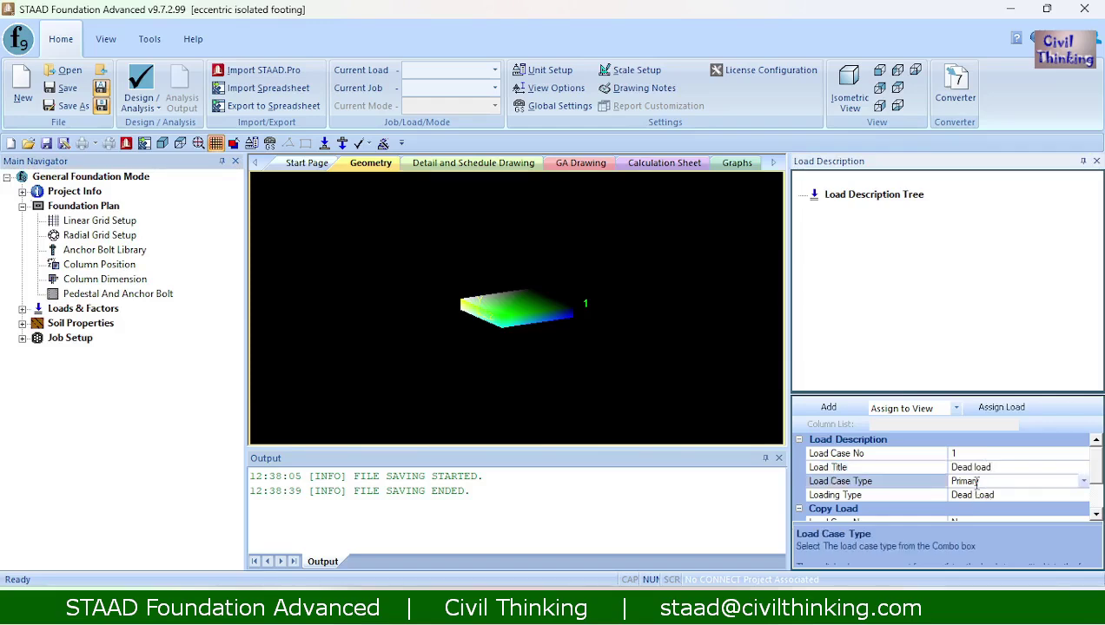
click(1084, 482)
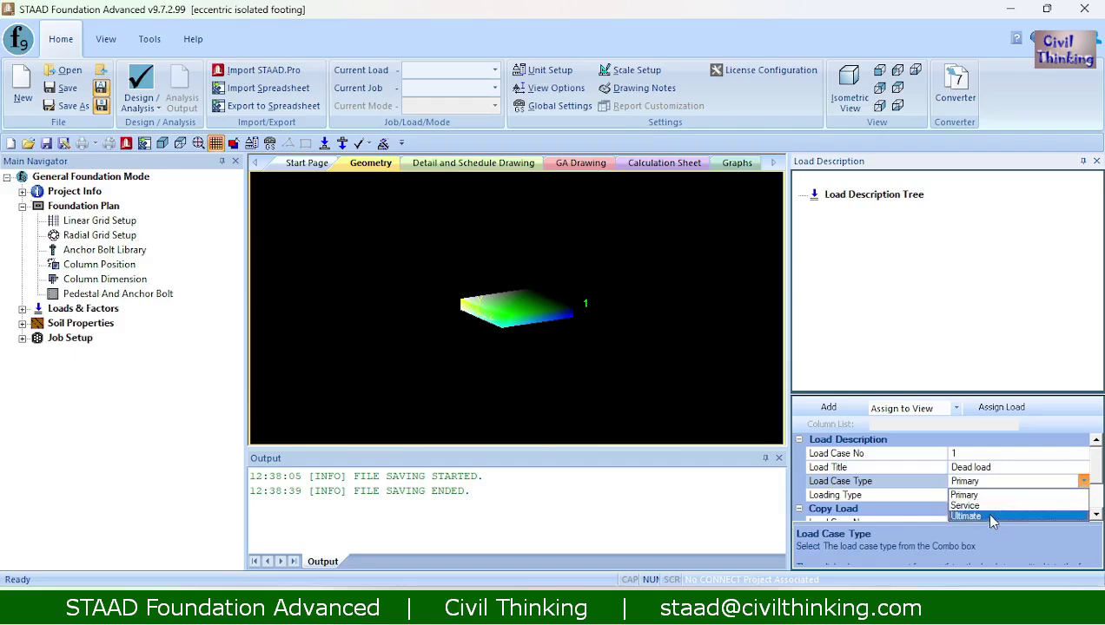
click(965, 495)
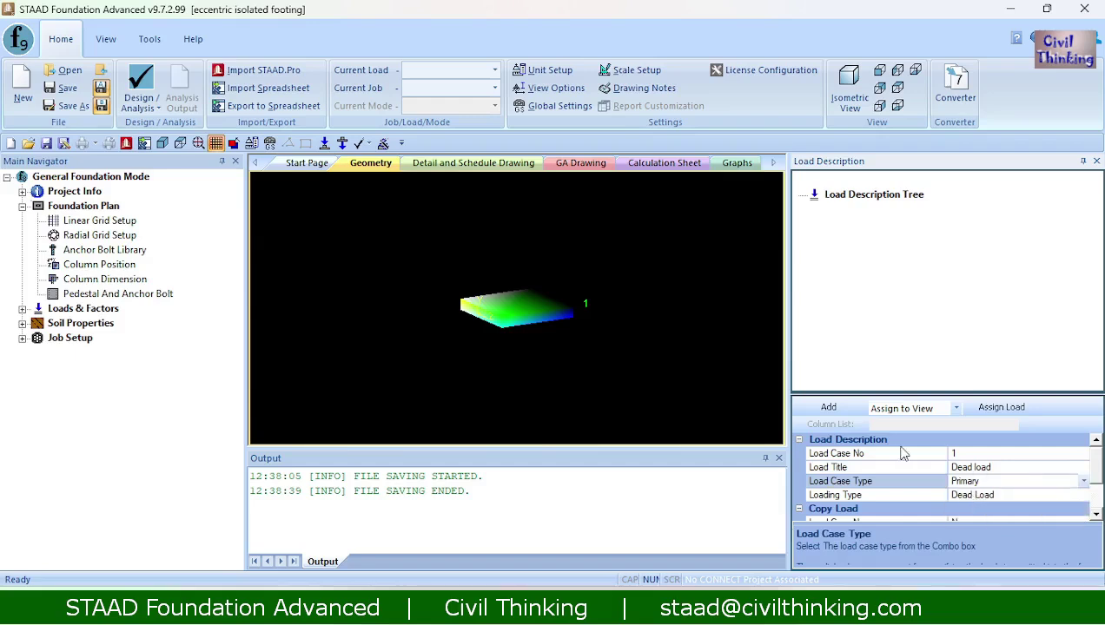
click(829, 407)
Add load case 2 titled "Live Load" as a Primary case, picking Live Load as the loading type
click(962, 470)
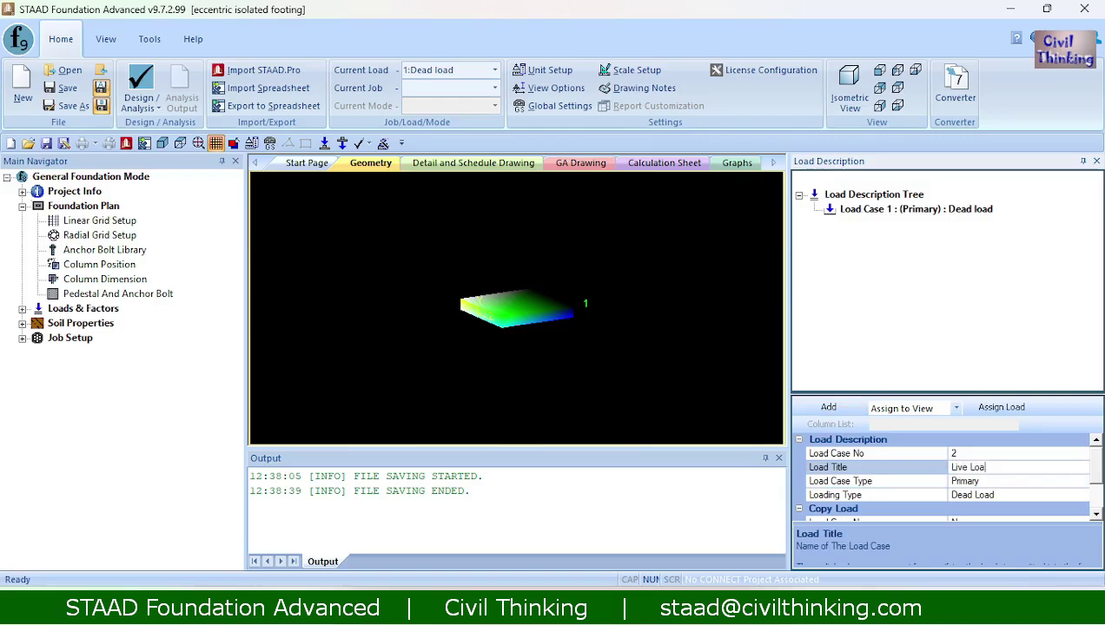
click(984, 481)
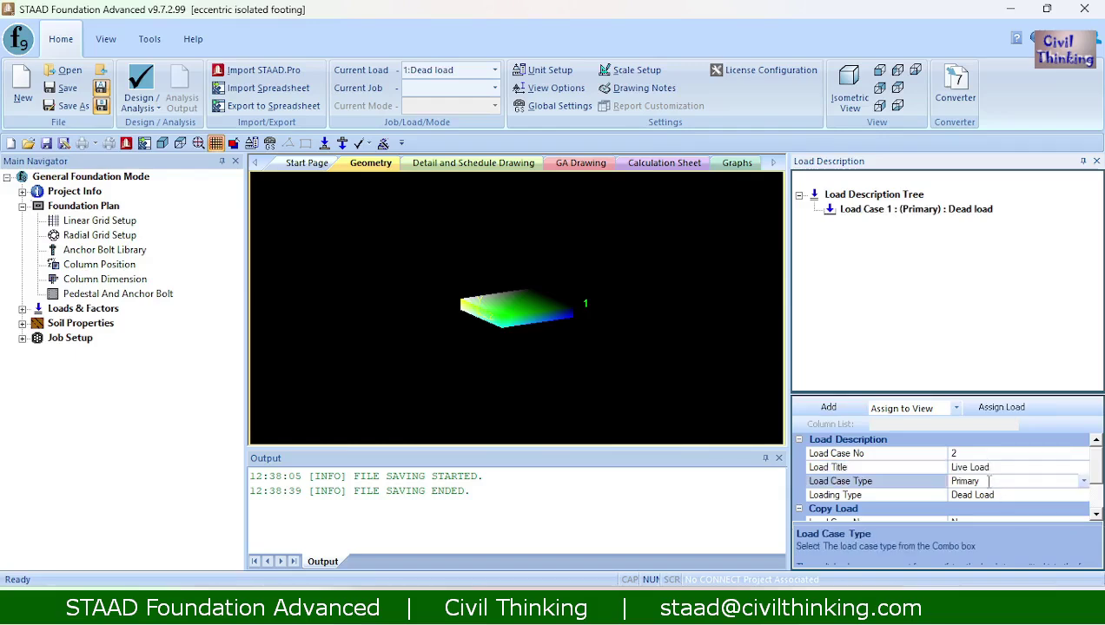
click(1083, 483)
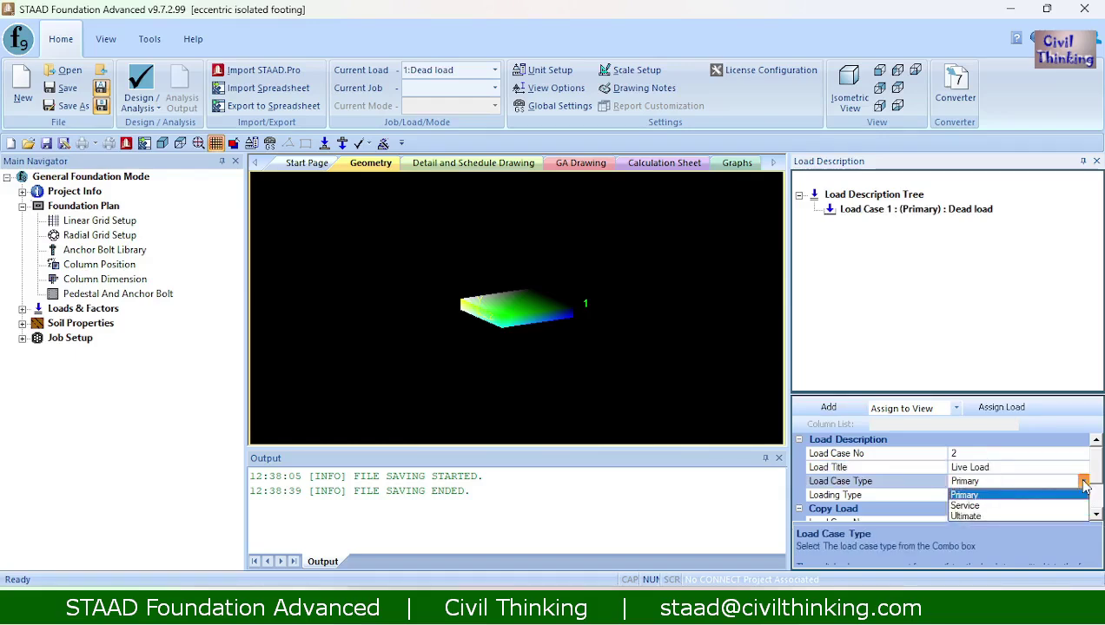
click(1084, 483)
click(1029, 495)
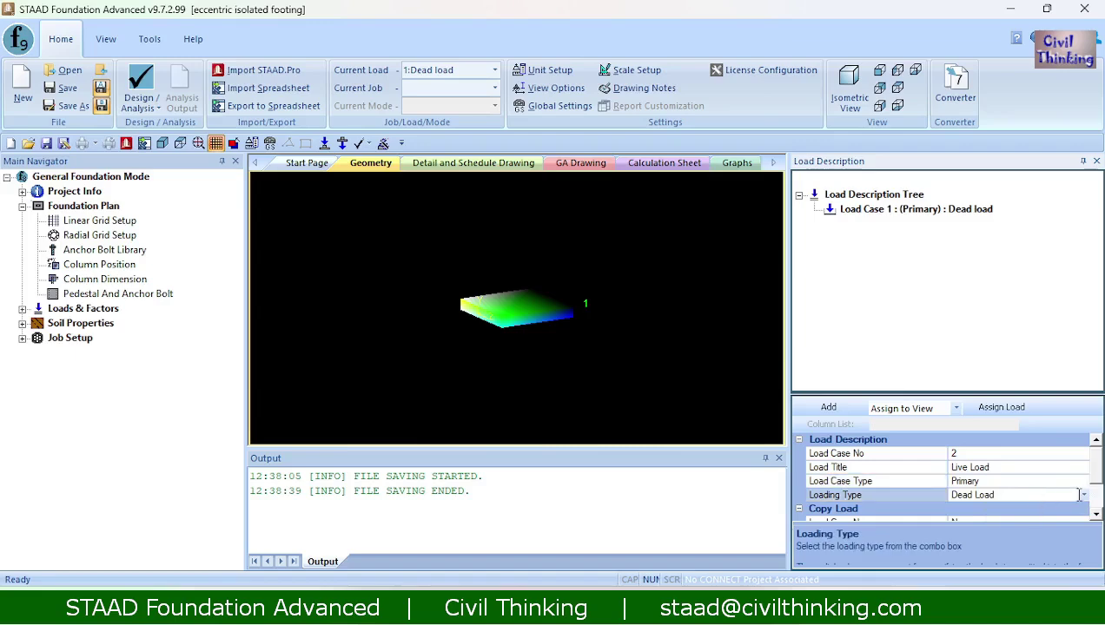
click(1083, 495)
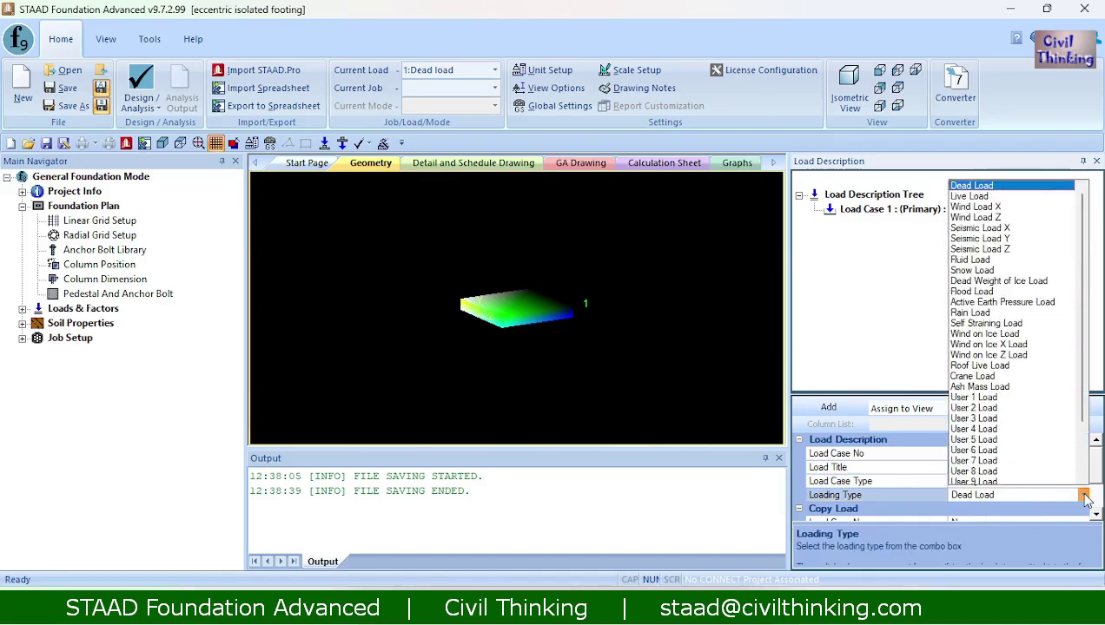
click(991, 198)
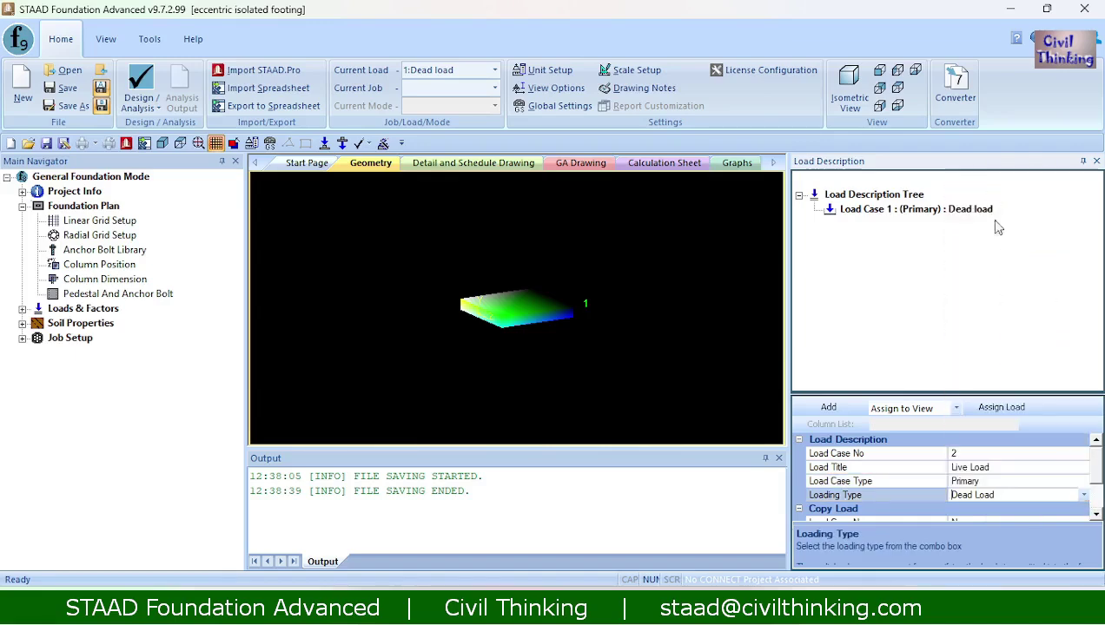
click(834, 410)
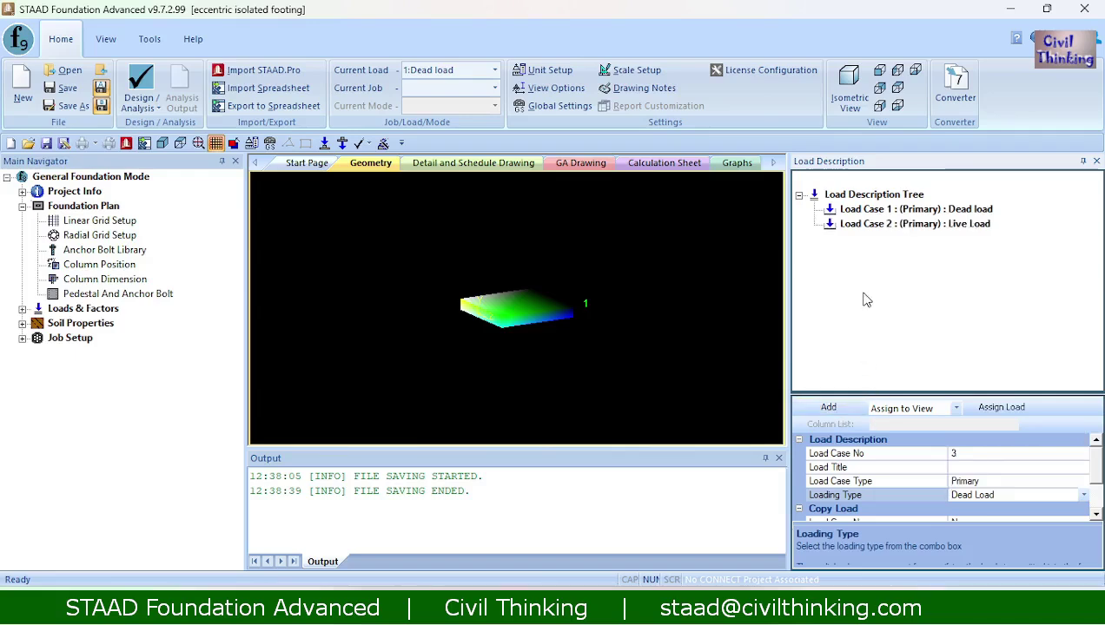
Add a column reaction load with Fy of -50 kip to the Dead load case
click(877, 215)
right_click(876, 217)
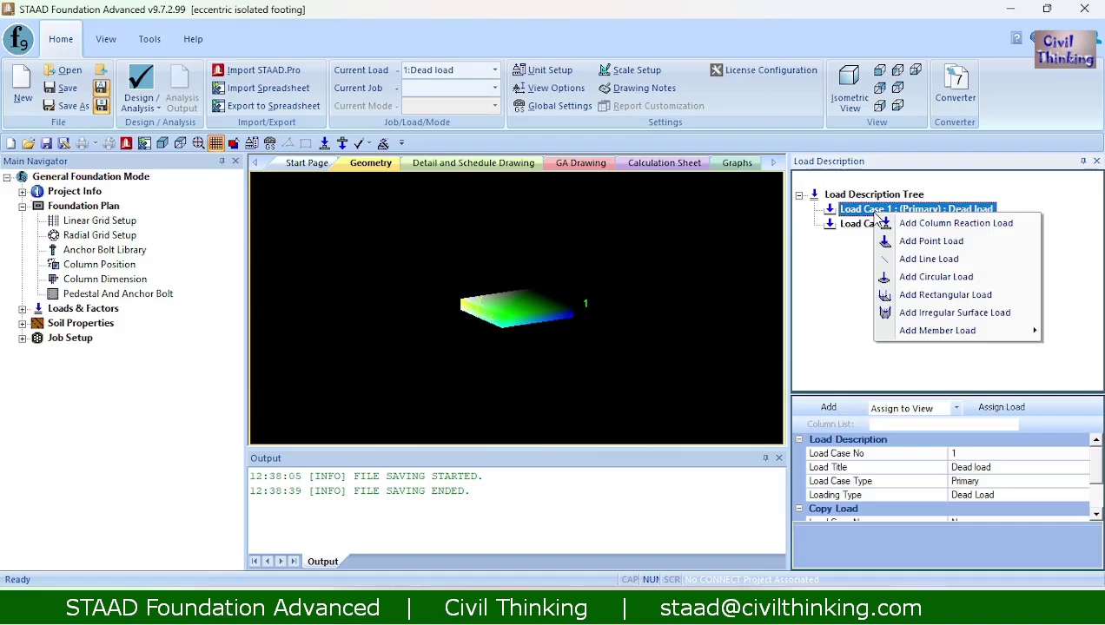
click(955, 225)
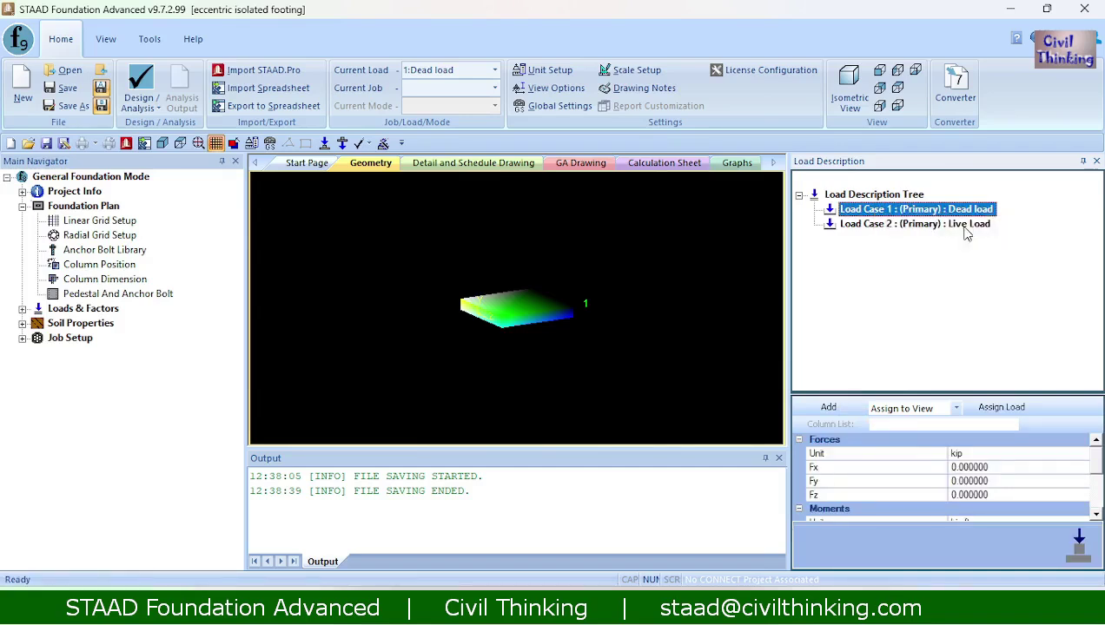
click(989, 482)
drag(991, 482, 959, 483)
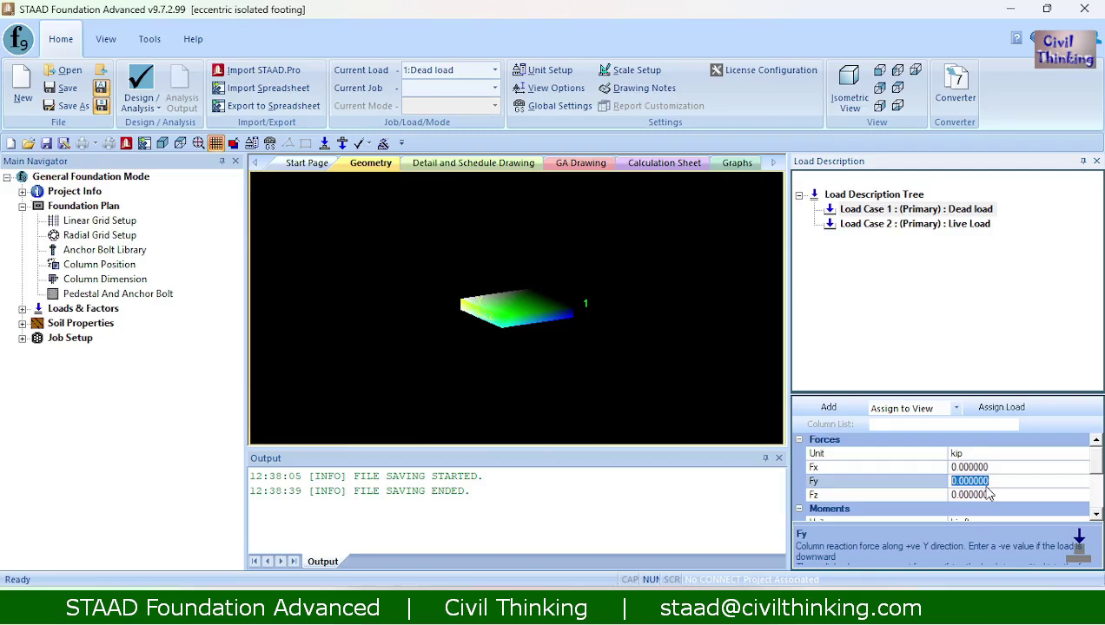
text(-50)
key(Return)
click(829, 407)
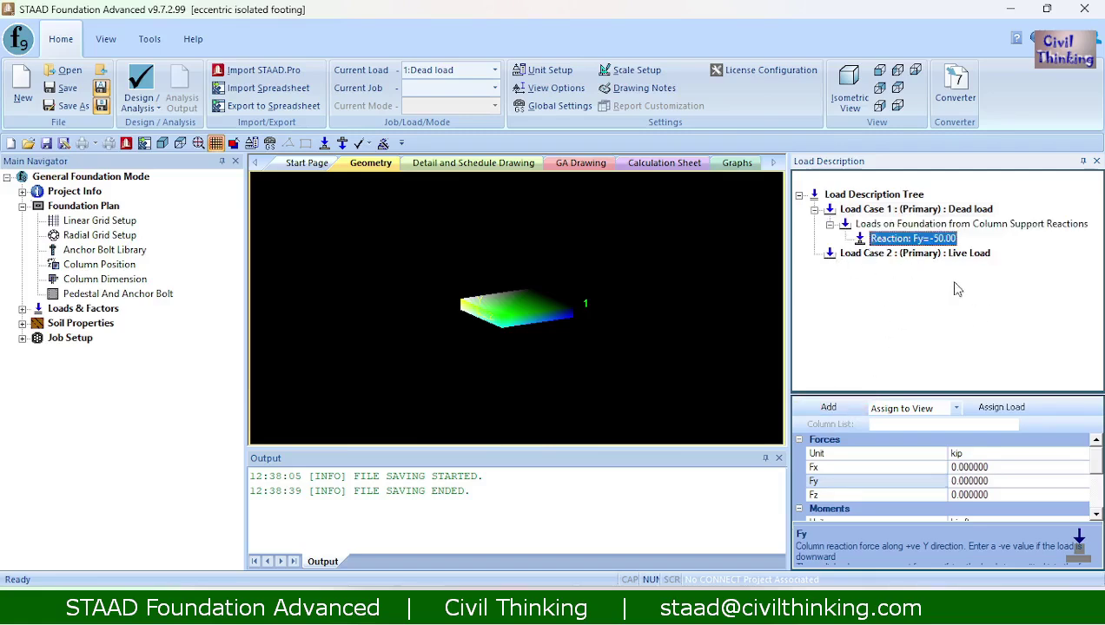
Add a column reaction load with Fy of -20 kip to the Live Load case
click(900, 254)
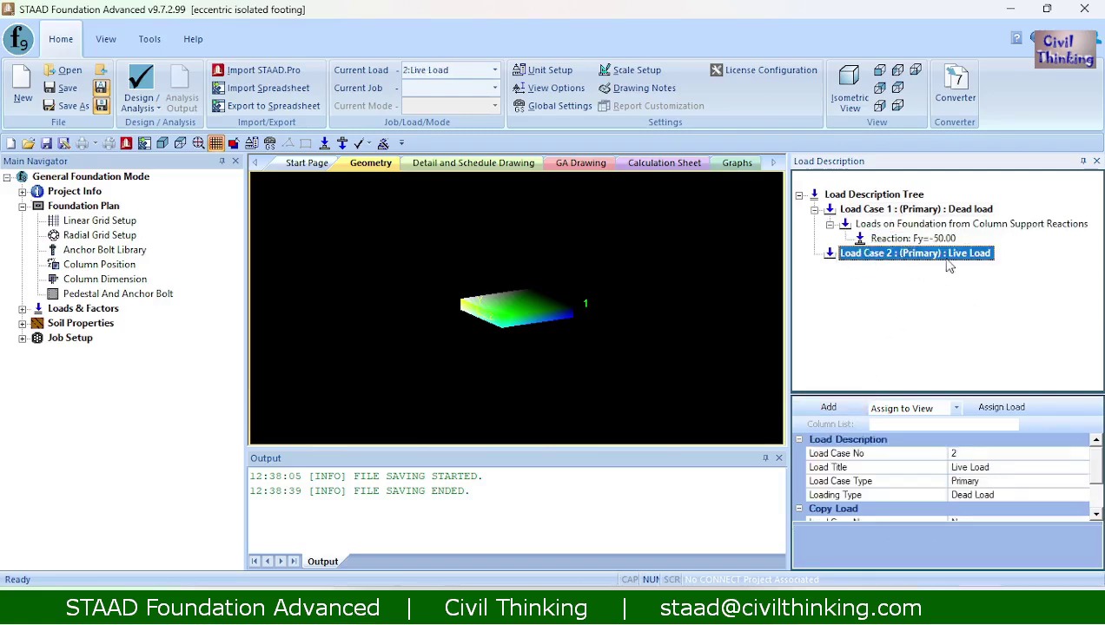
right_click(881, 256)
click(903, 270)
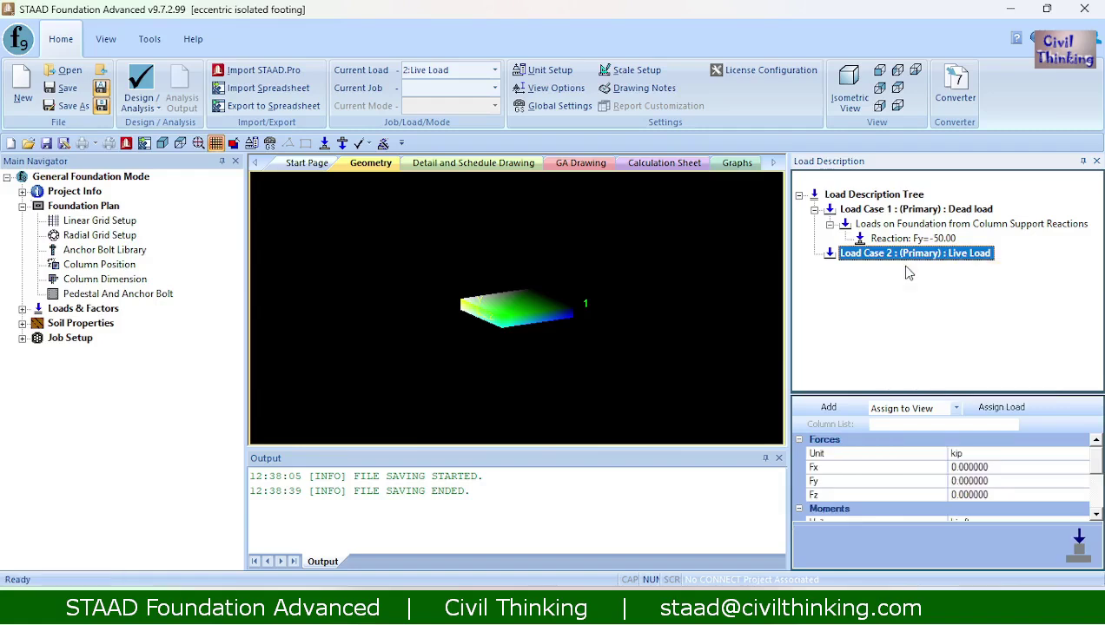
click(981, 481)
drag(990, 483, 956, 487)
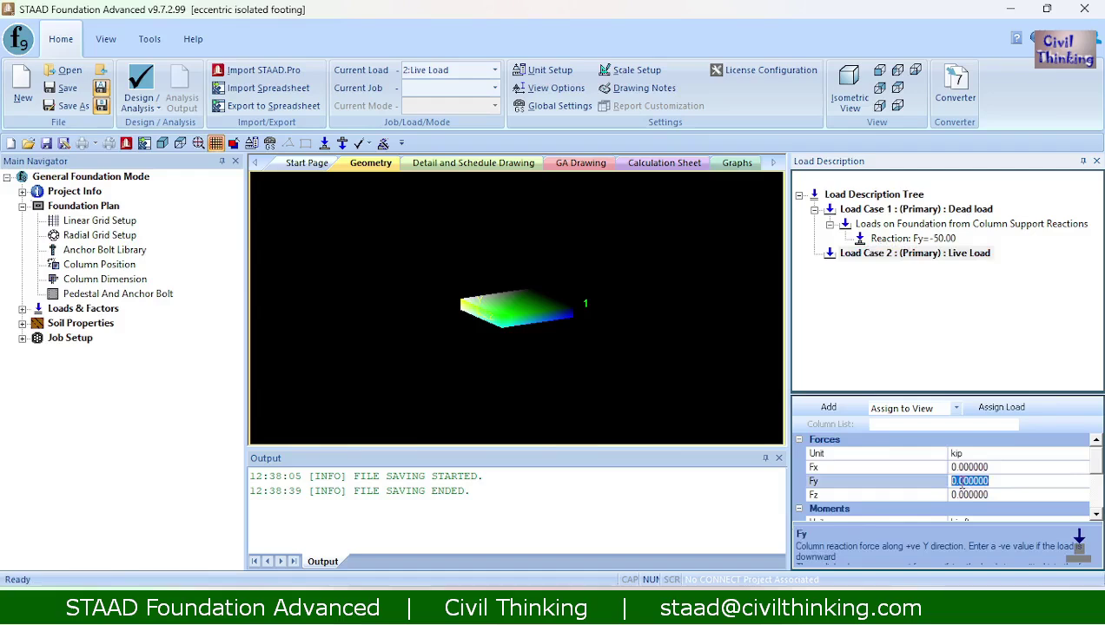
text(-20)
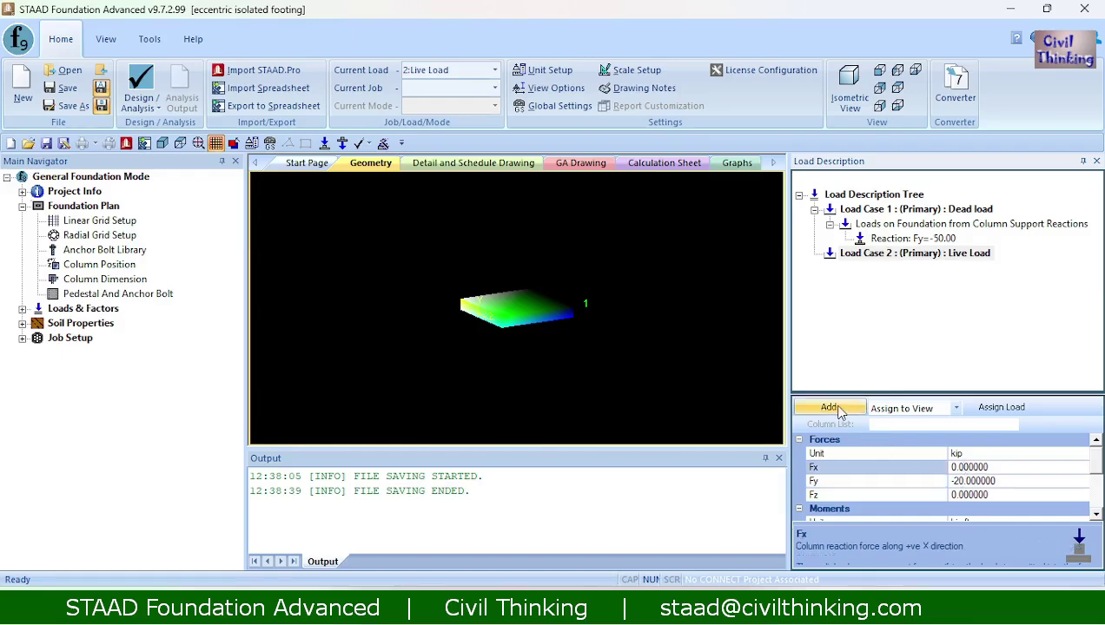
click(835, 409)
Assign the Dead load case's Fy -50 kip reaction to column 1 using Assign to Selection
click(817, 211)
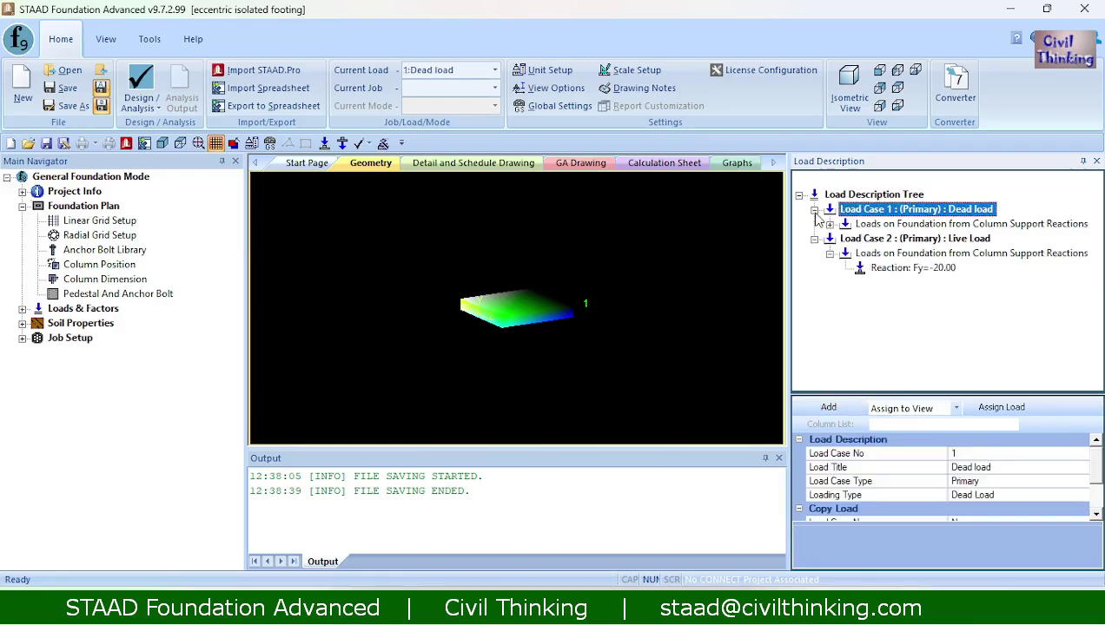
click(829, 224)
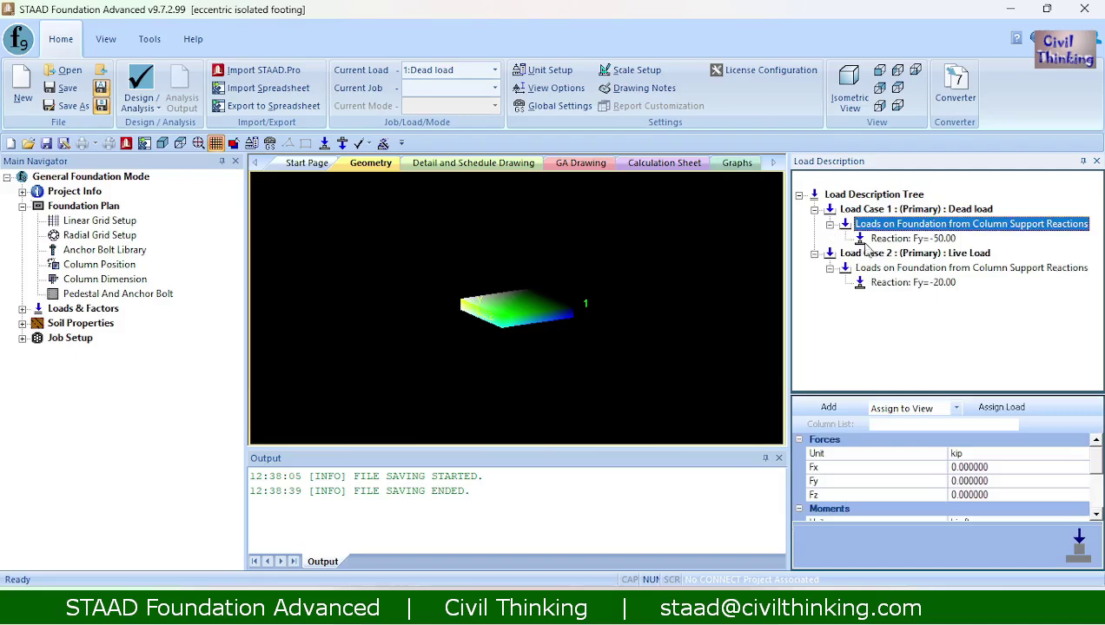
click(893, 239)
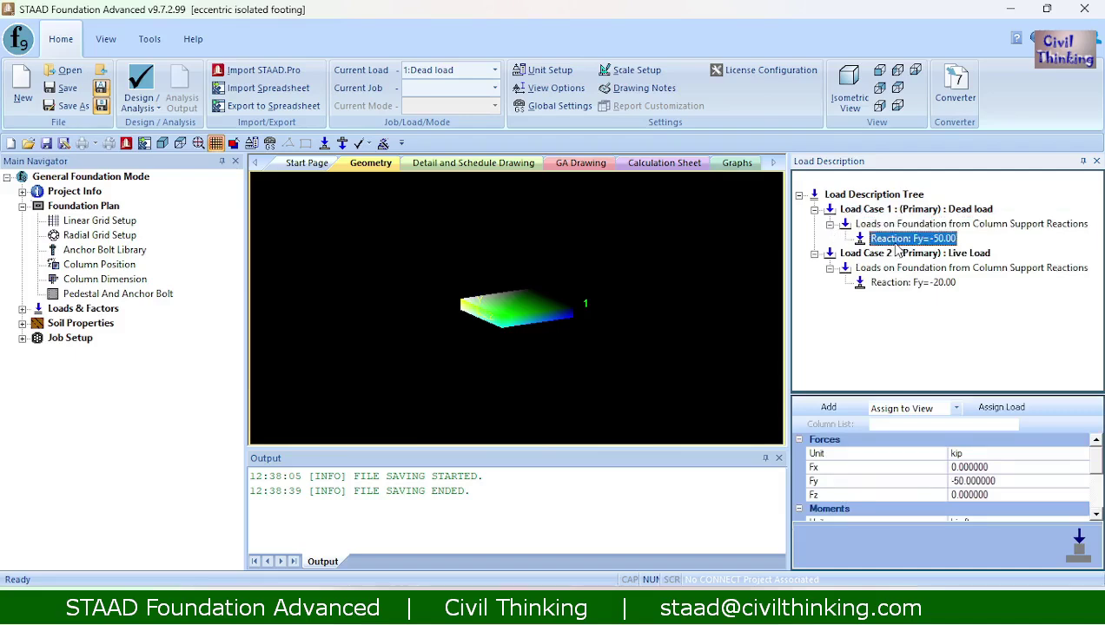
click(908, 408)
click(919, 434)
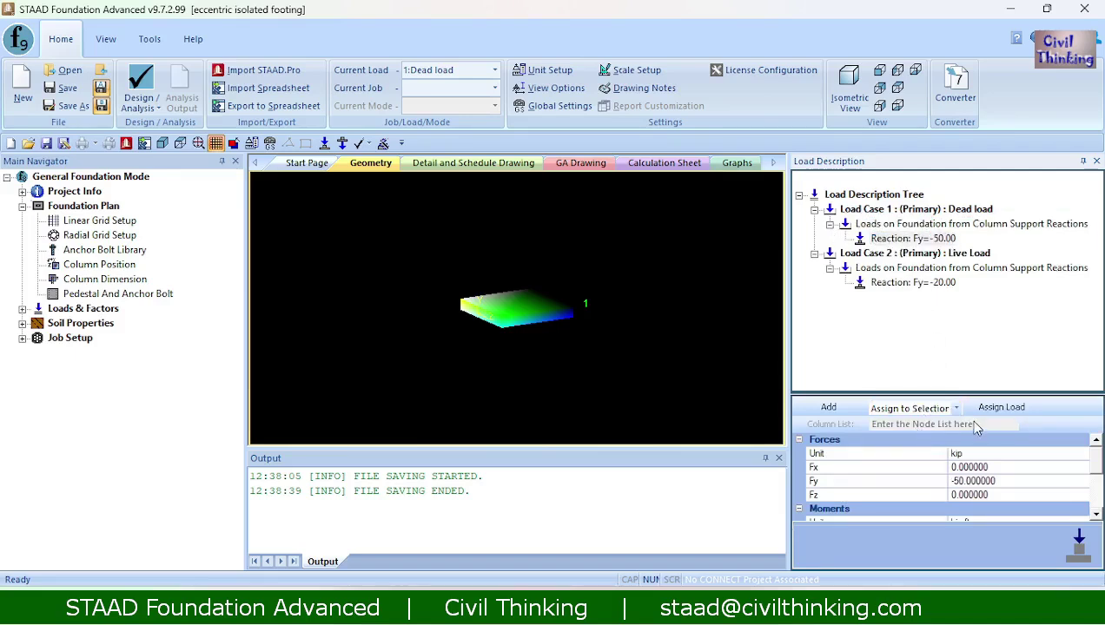
click(545, 323)
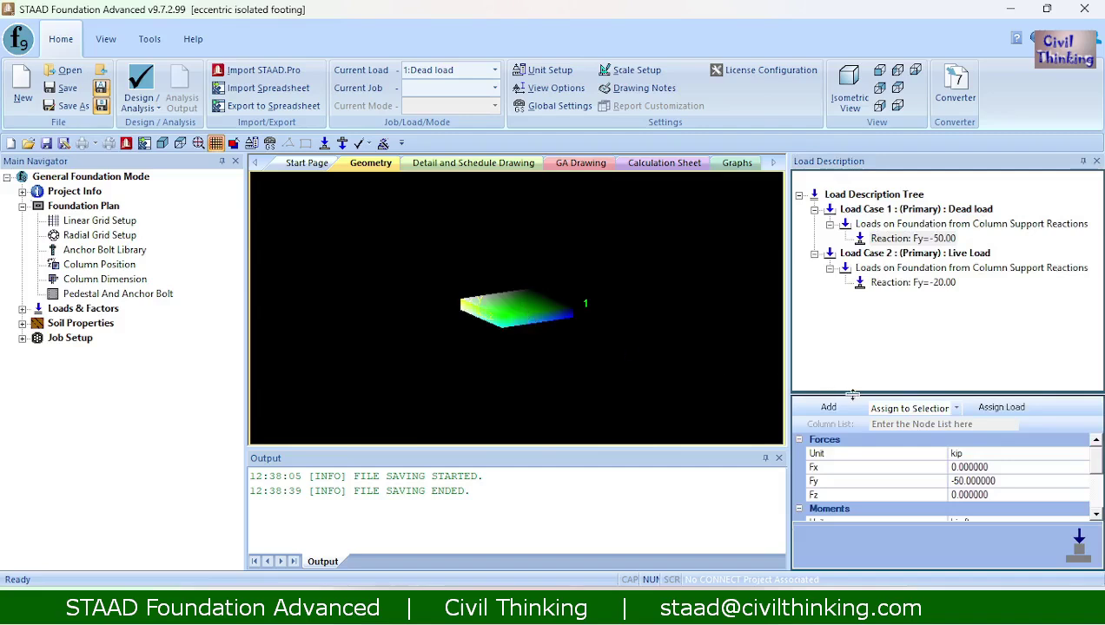
click(1000, 407)
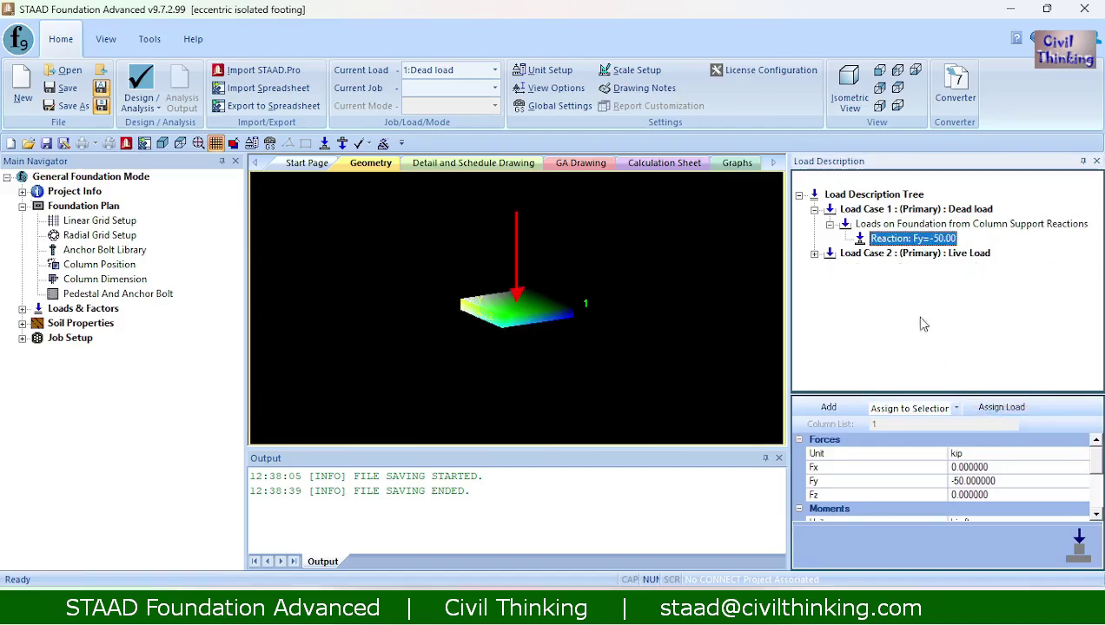
Assign the Live Load case's Fy -20 kip reaction to column 1 using Assign to Selection
click(814, 254)
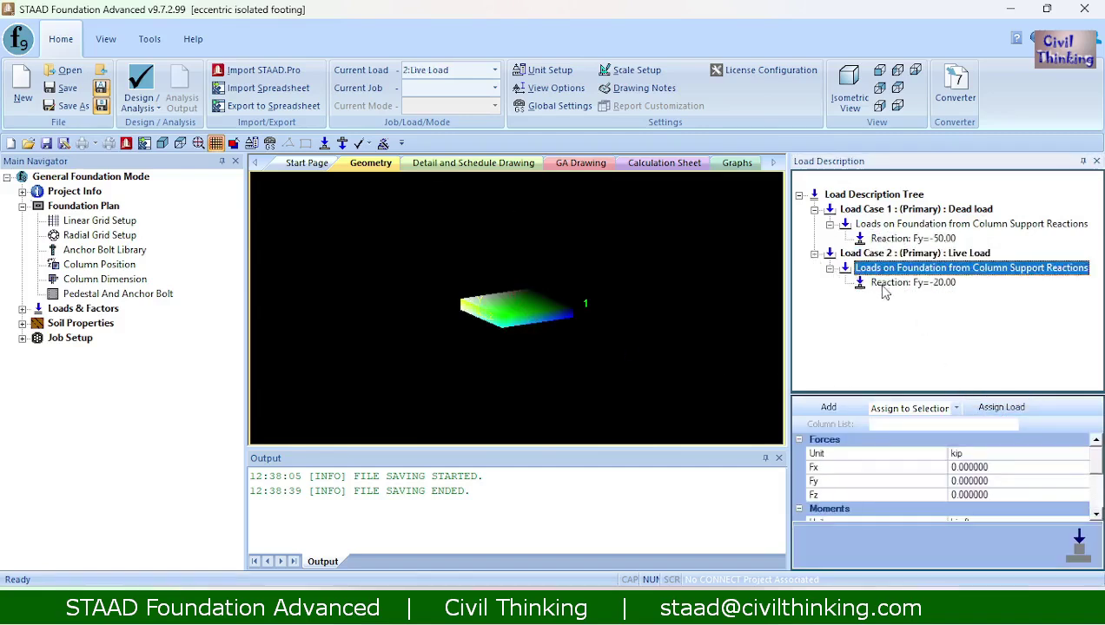
click(882, 286)
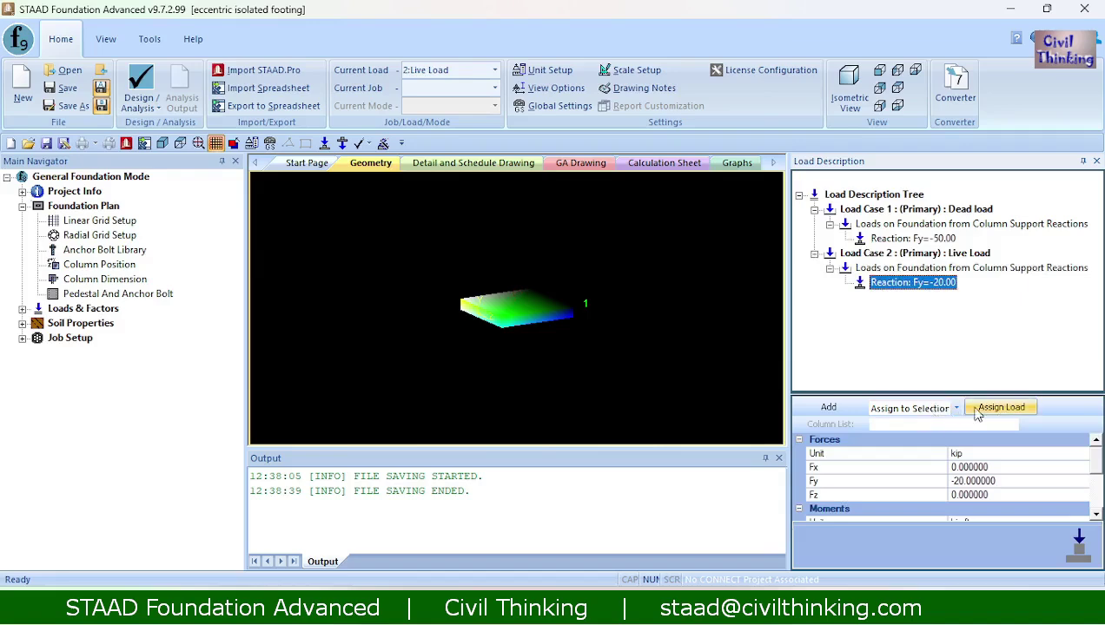
click(1001, 407)
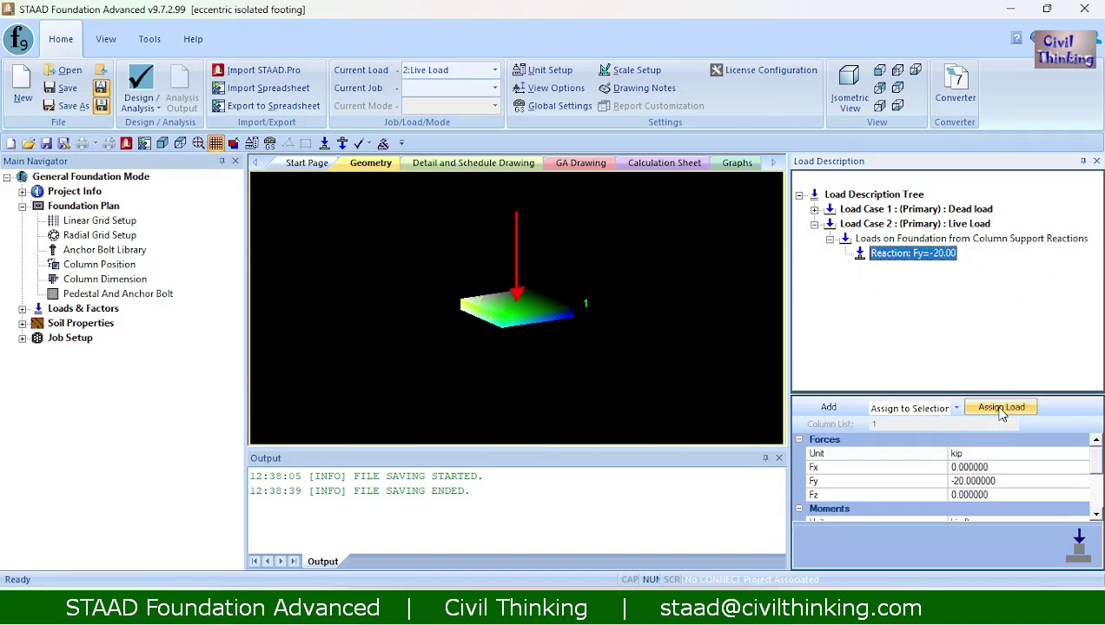
Review the reactions assigned to column 1 under the Dead load and Live Load cases
click(814, 210)
click(844, 224)
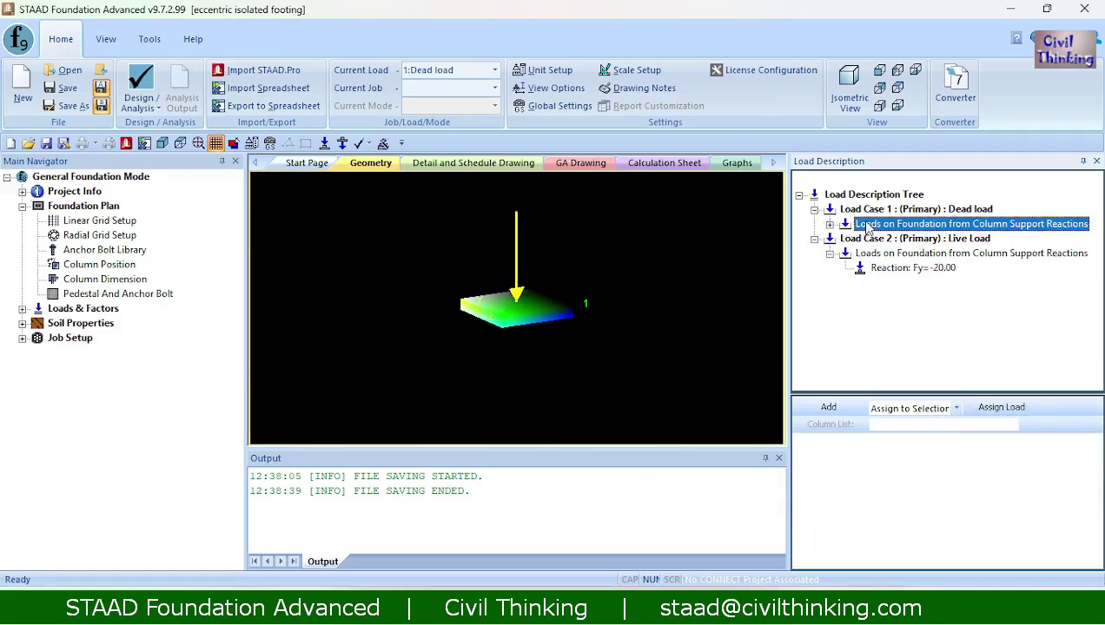
click(830, 225)
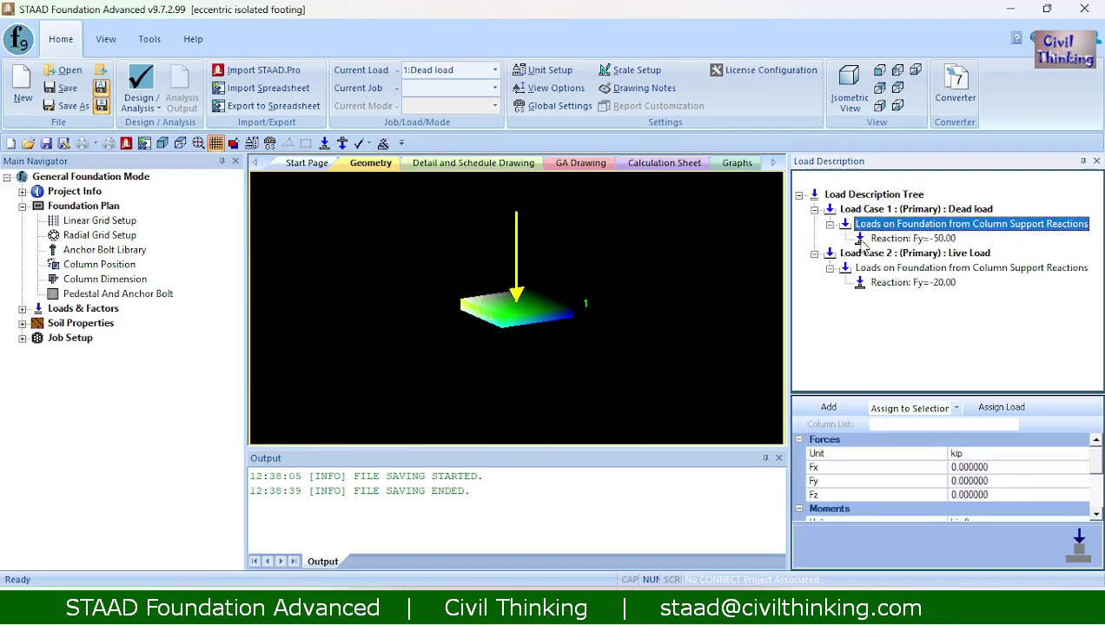
click(882, 240)
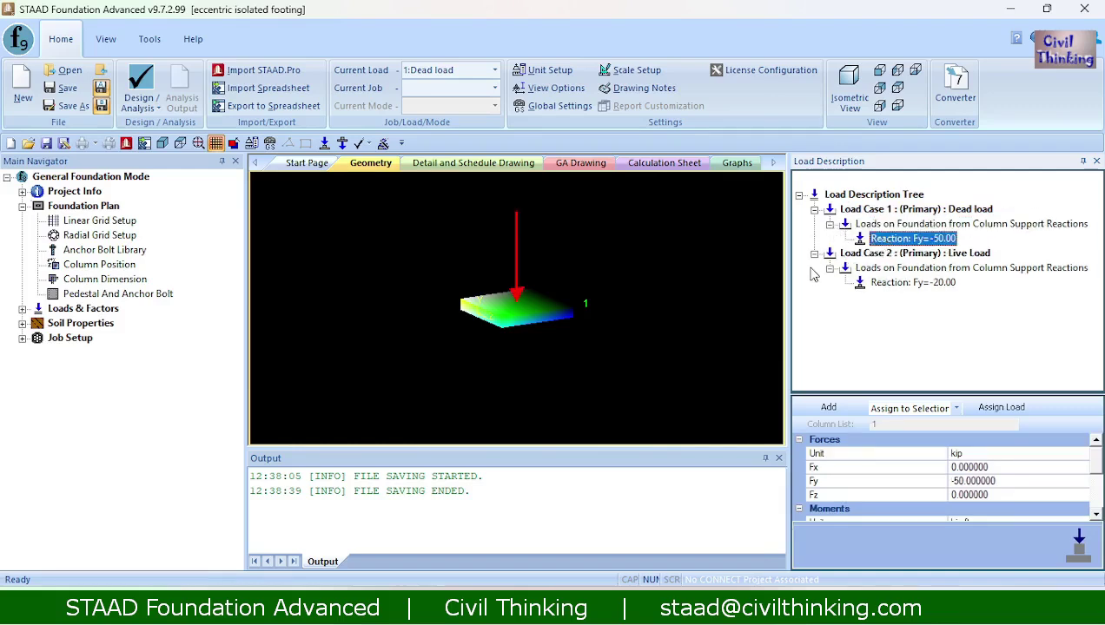
click(873, 269)
click(900, 283)
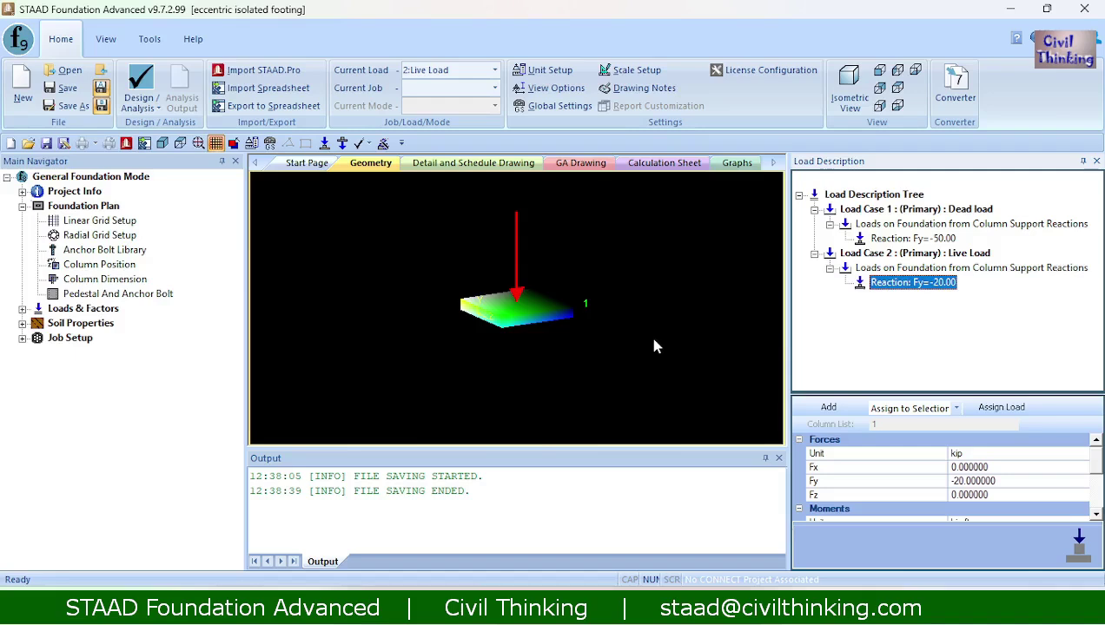
click(425, 359)
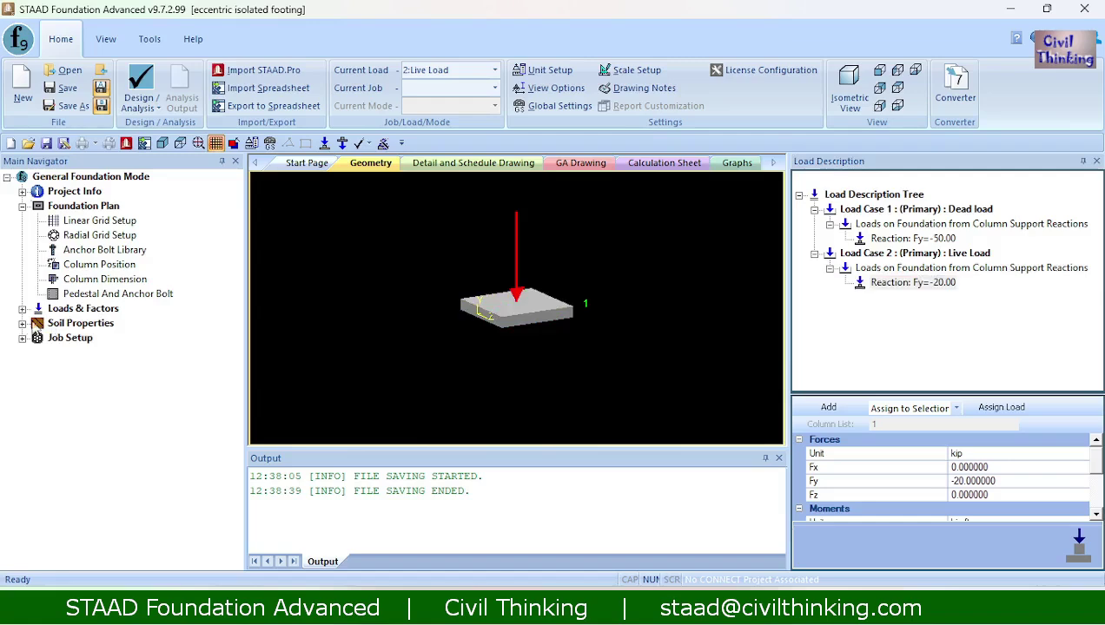
Generate the service load combinations from the ASCE 7-16 table, numbered from 1001
click(21, 309)
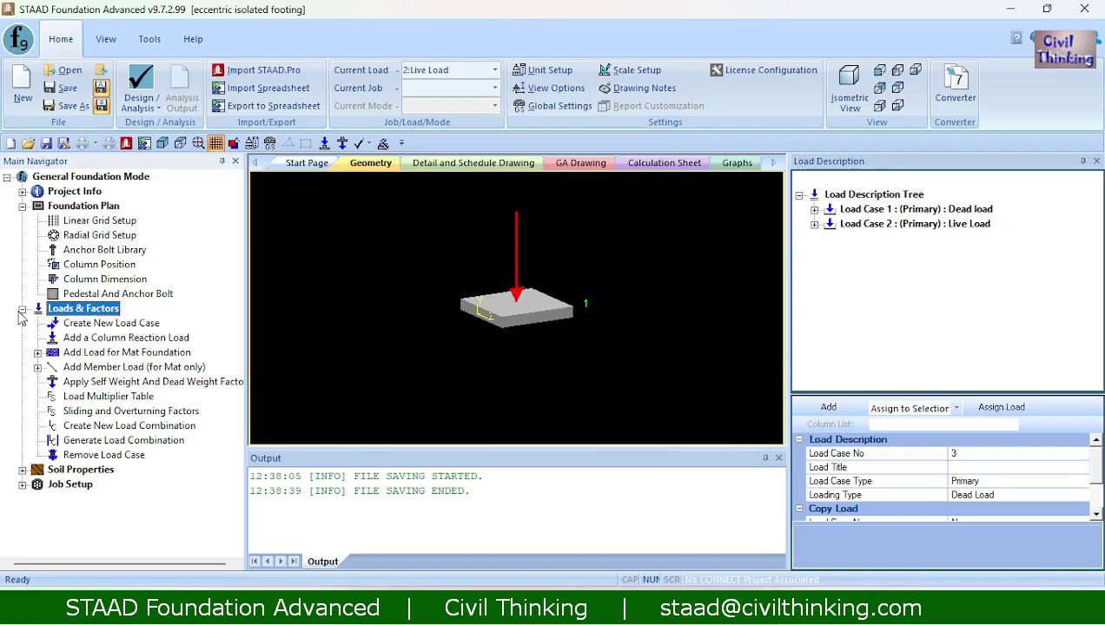
click(121, 441)
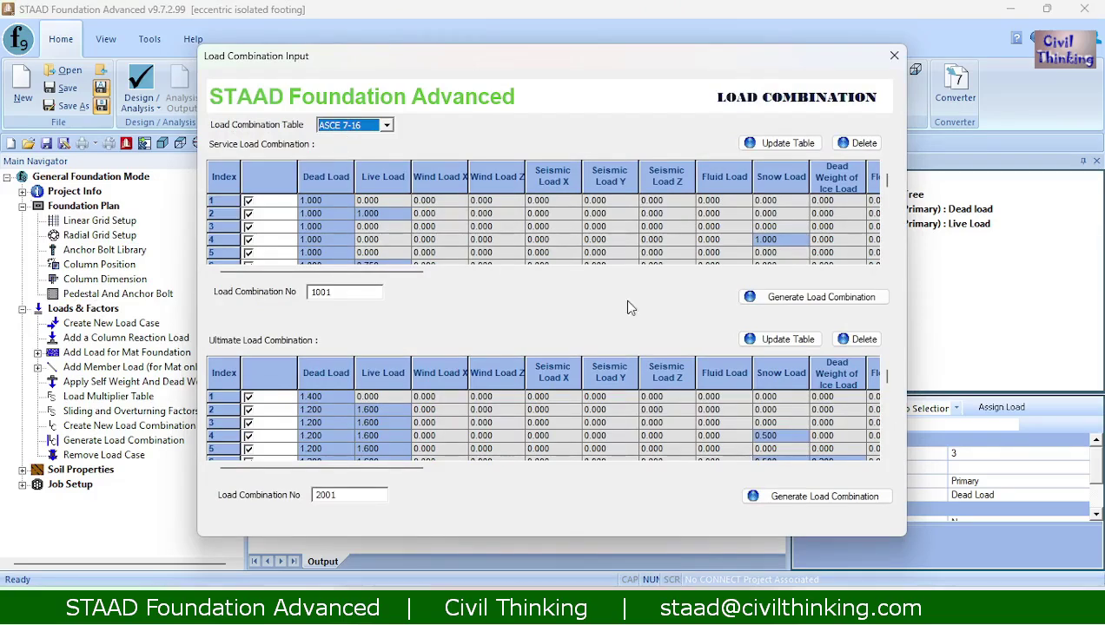
click(770, 303)
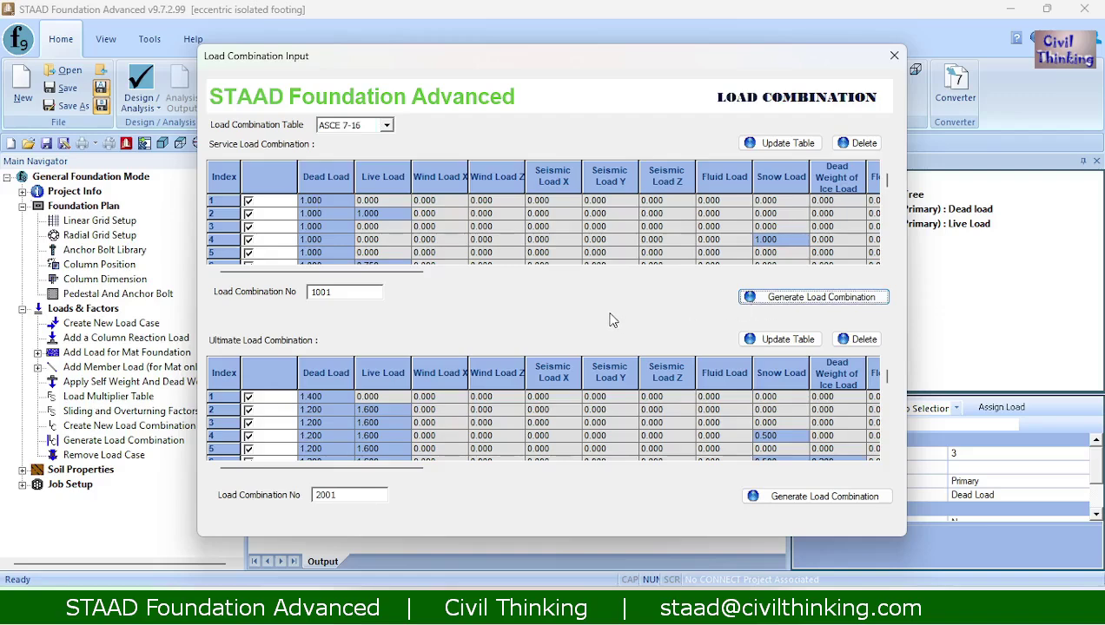
click(806, 300)
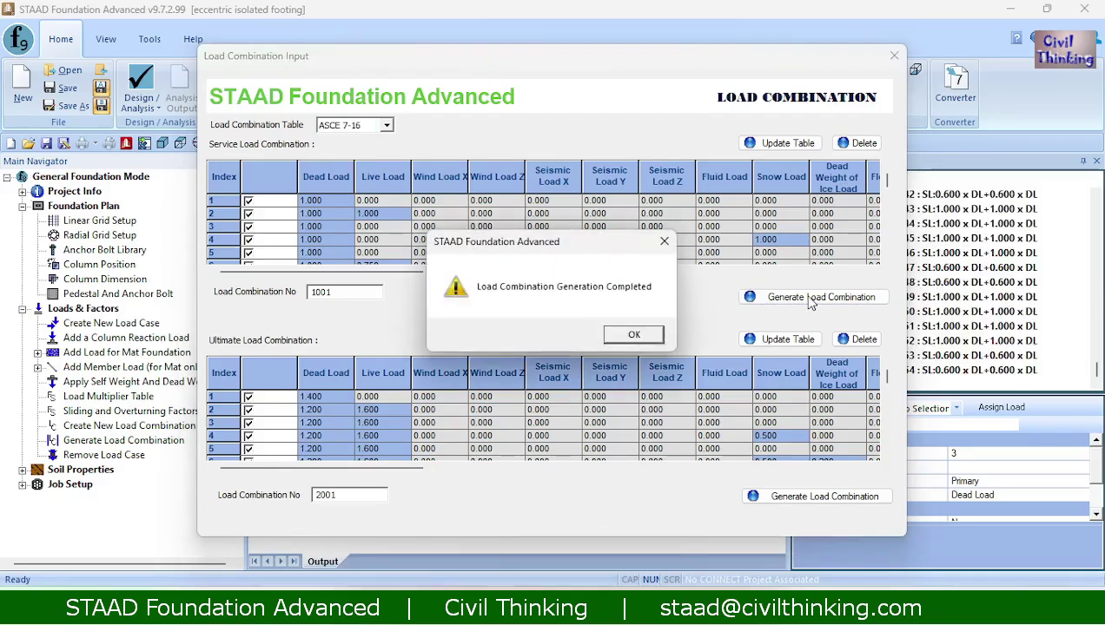
click(636, 335)
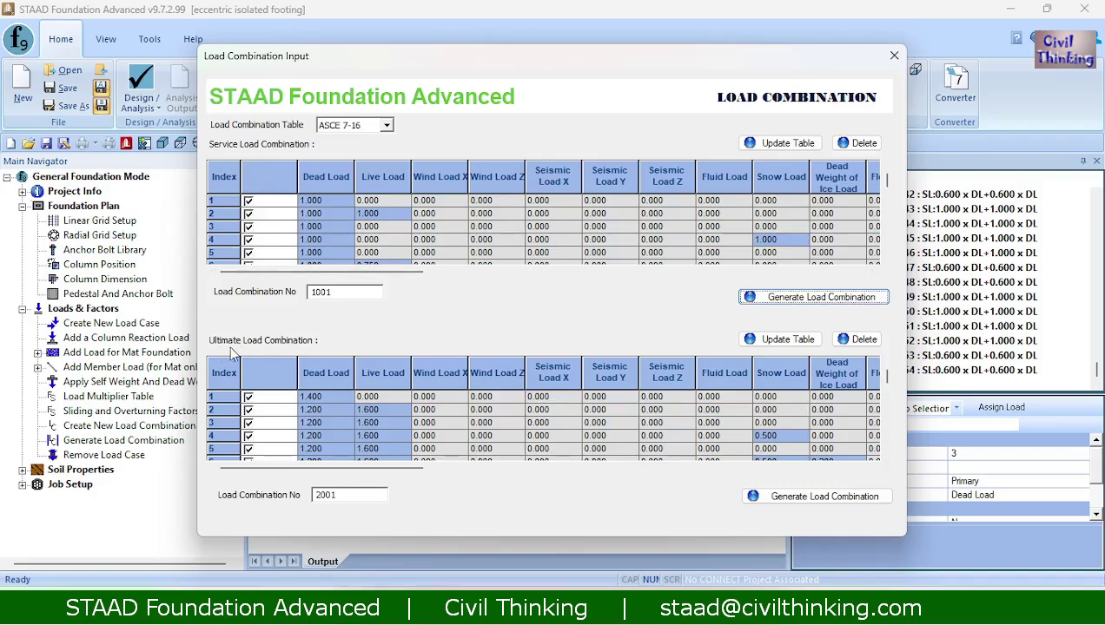
Generate the ASCE 7-16 ultimate load combinations numbered from 2001, and let auto save store the file
click(777, 500)
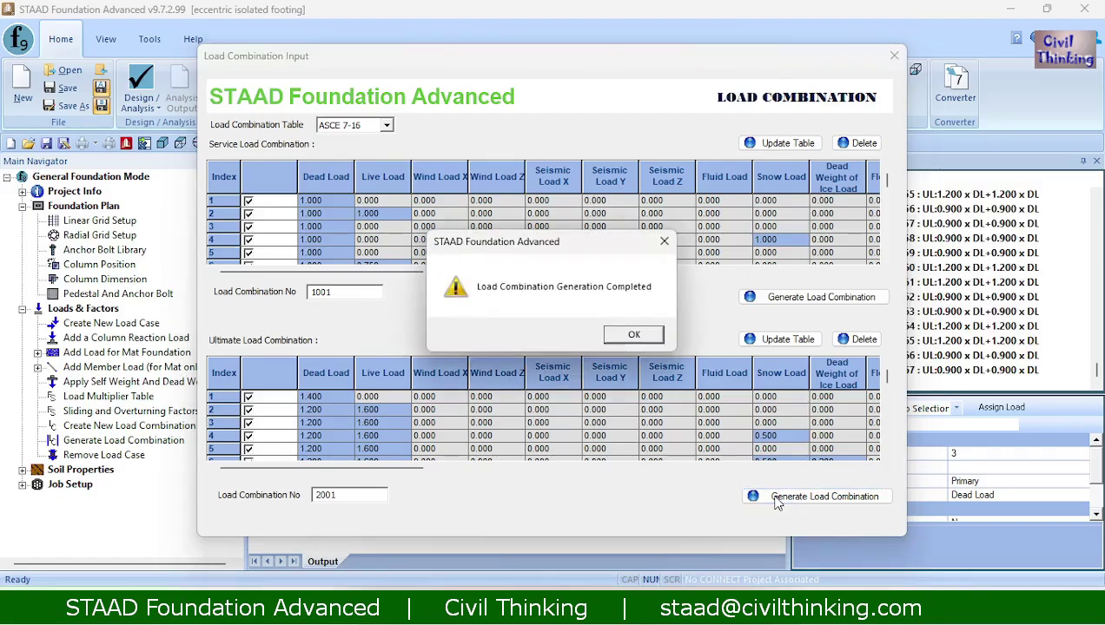
click(622, 339)
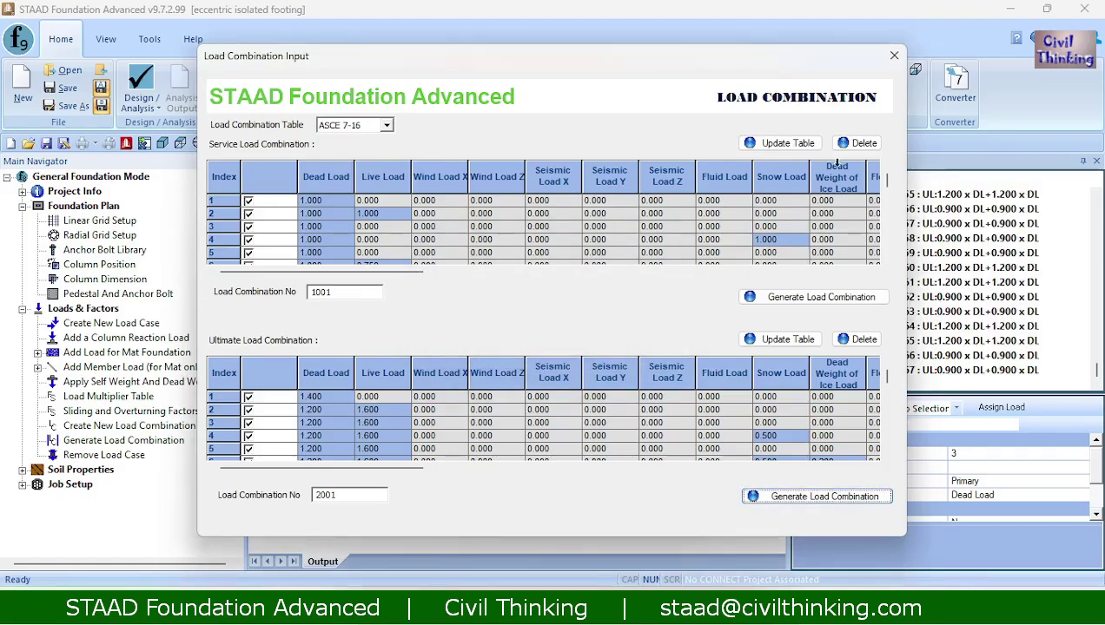
click(890, 60)
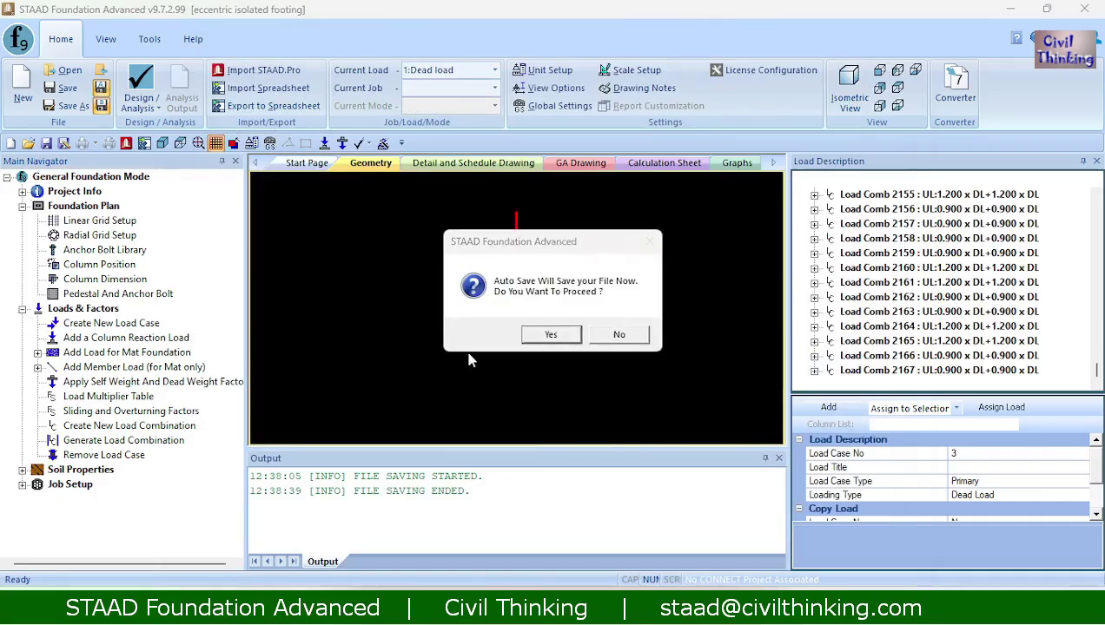
click(549, 335)
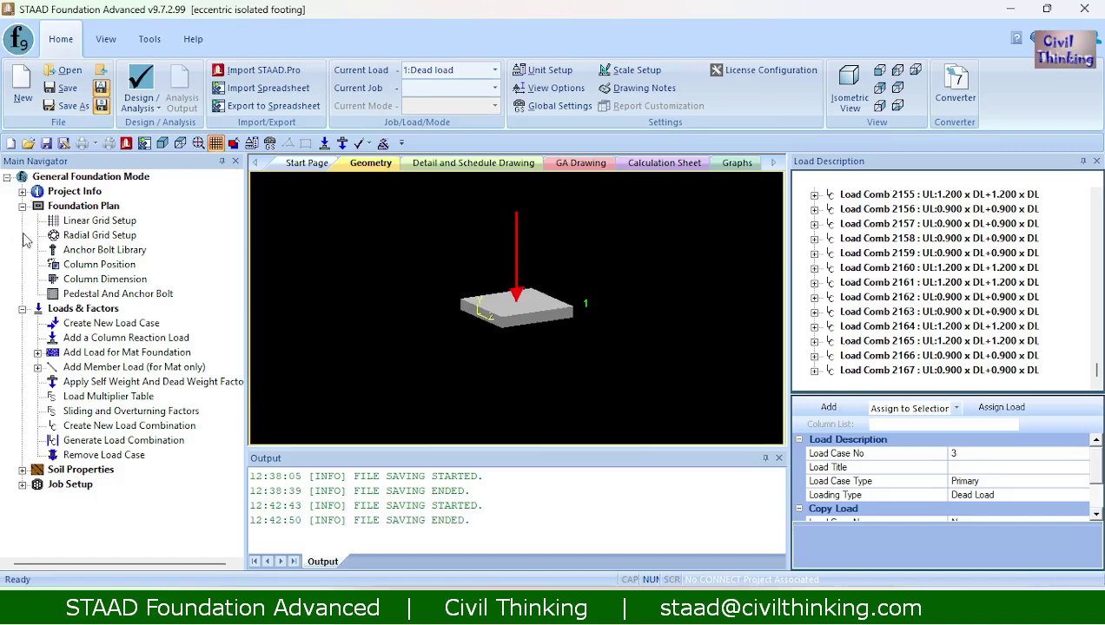
click(22, 206)
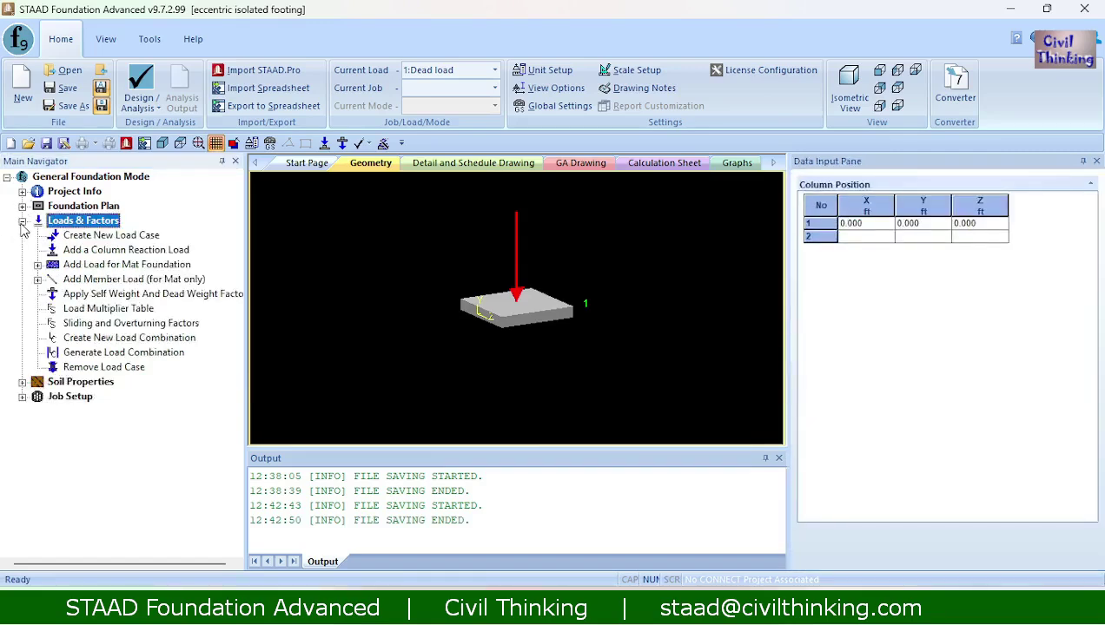
click(21, 222)
click(21, 222)
click(21, 221)
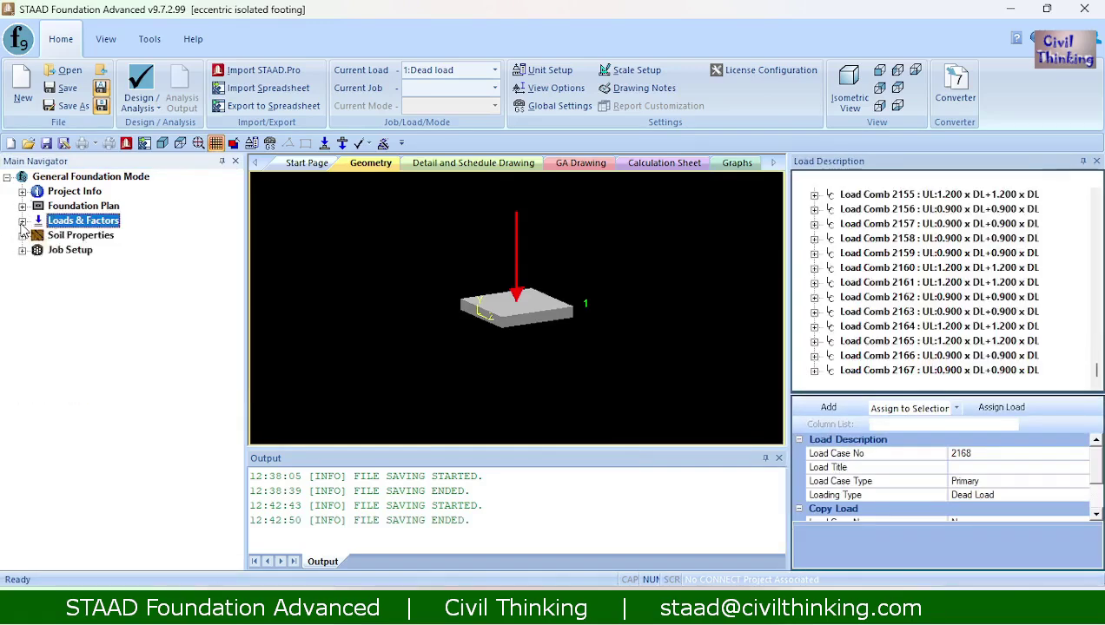
click(77, 208)
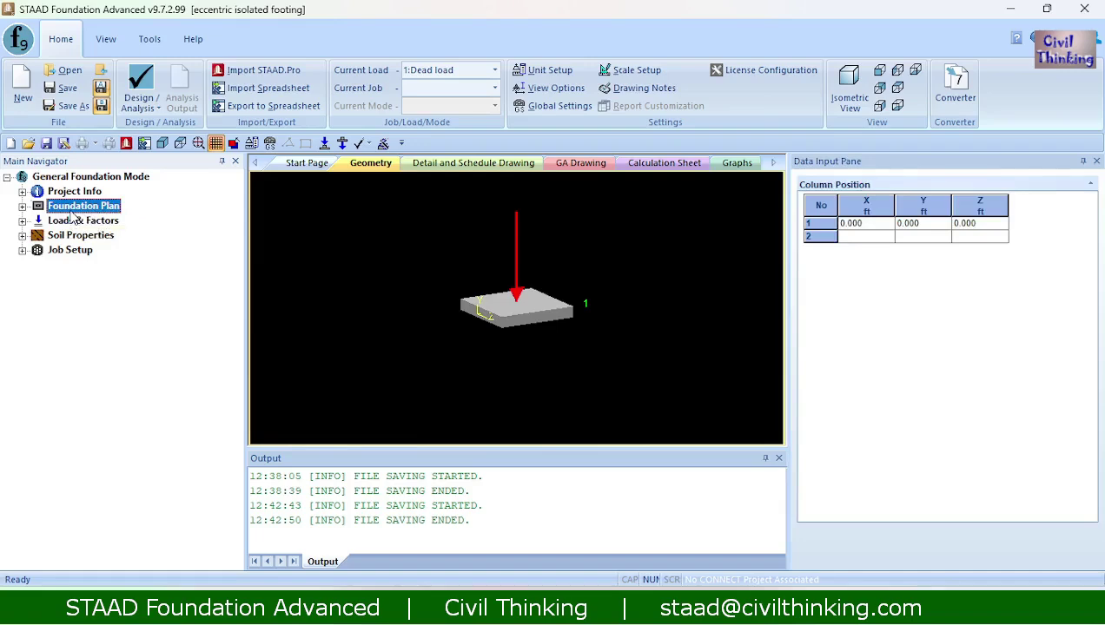
click(68, 223)
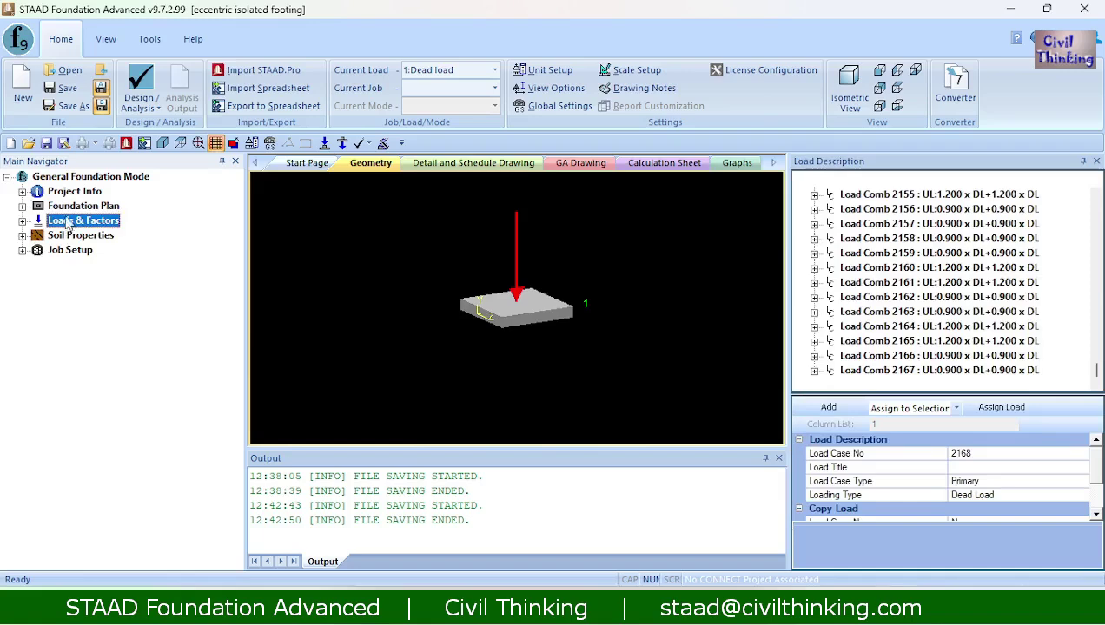
click(57, 208)
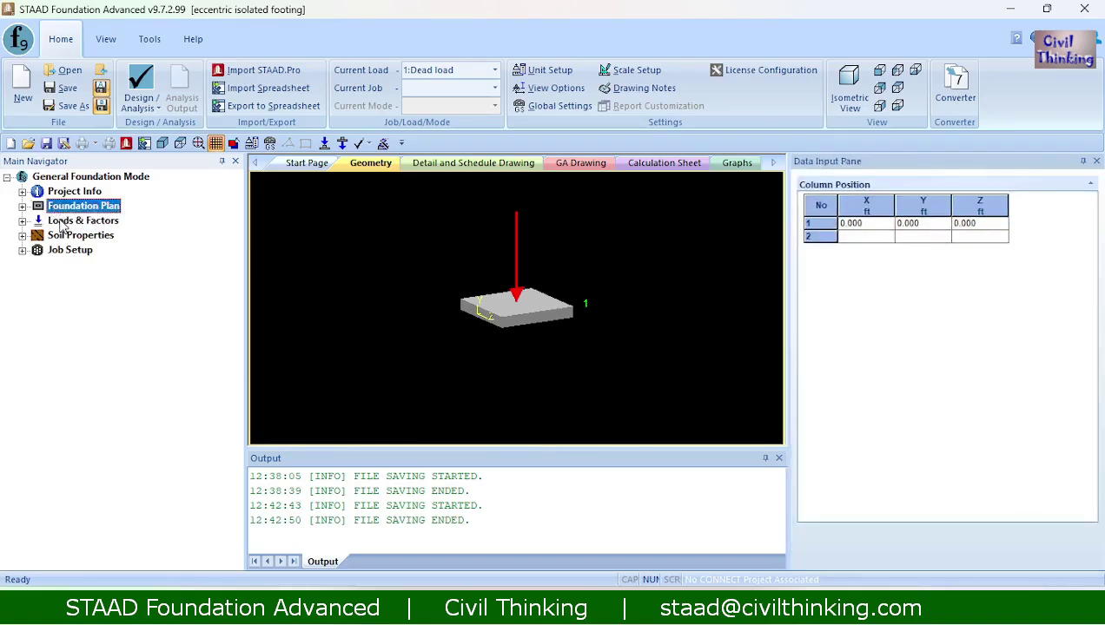
click(63, 222)
Examine the pile/soil bearing capacity factors for the load cases and combinations
click(42, 237)
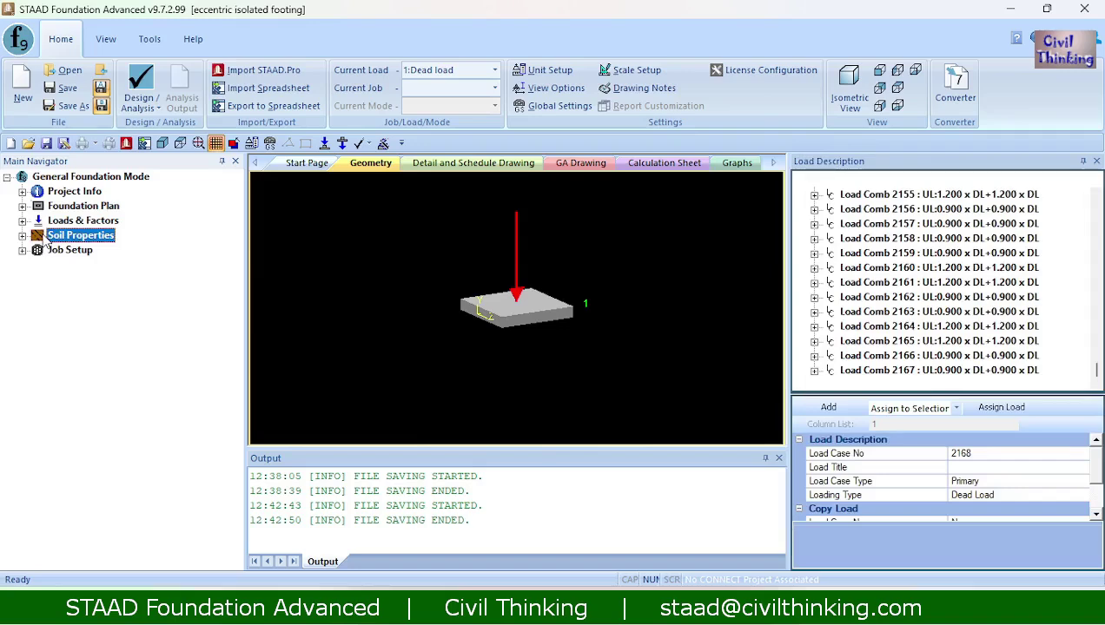
click(23, 235)
click(98, 250)
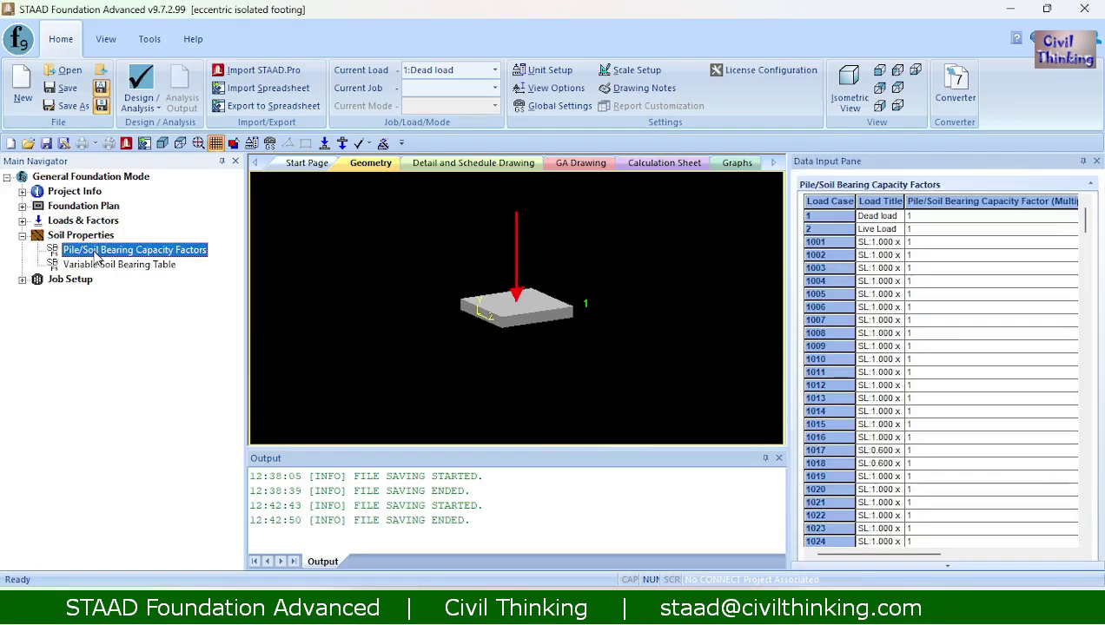
mouse_move(1085, 227)
mouse_down()
mouse_move(1086, 530)
mouse_move(1085, 219)
mouse_up()
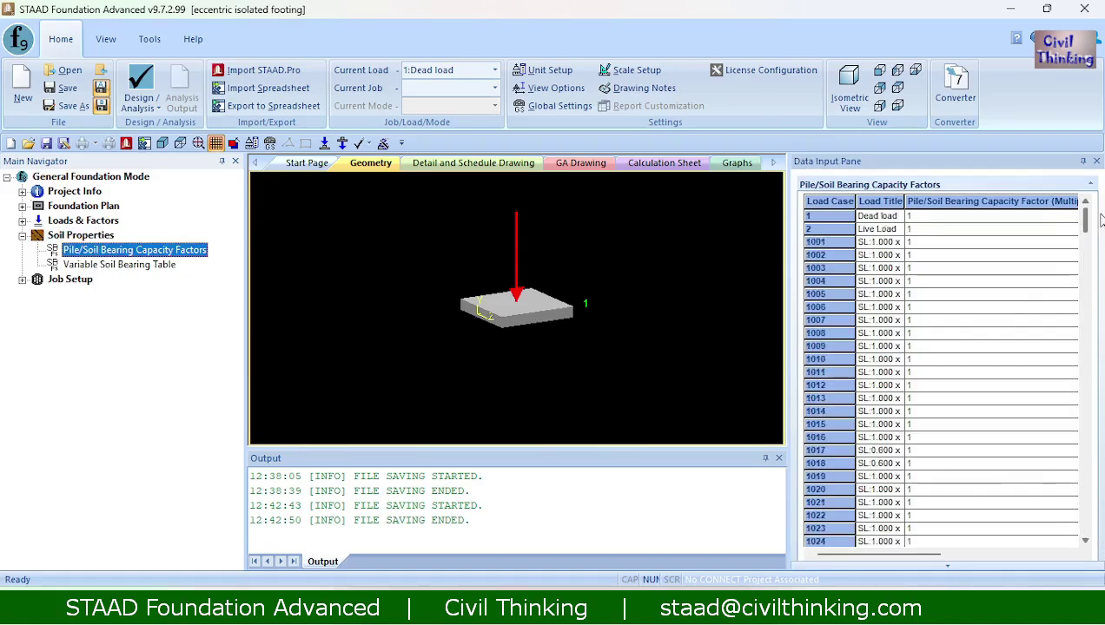
Start a new foundation job and name it "eccentric isolated footing job"
click(22, 280)
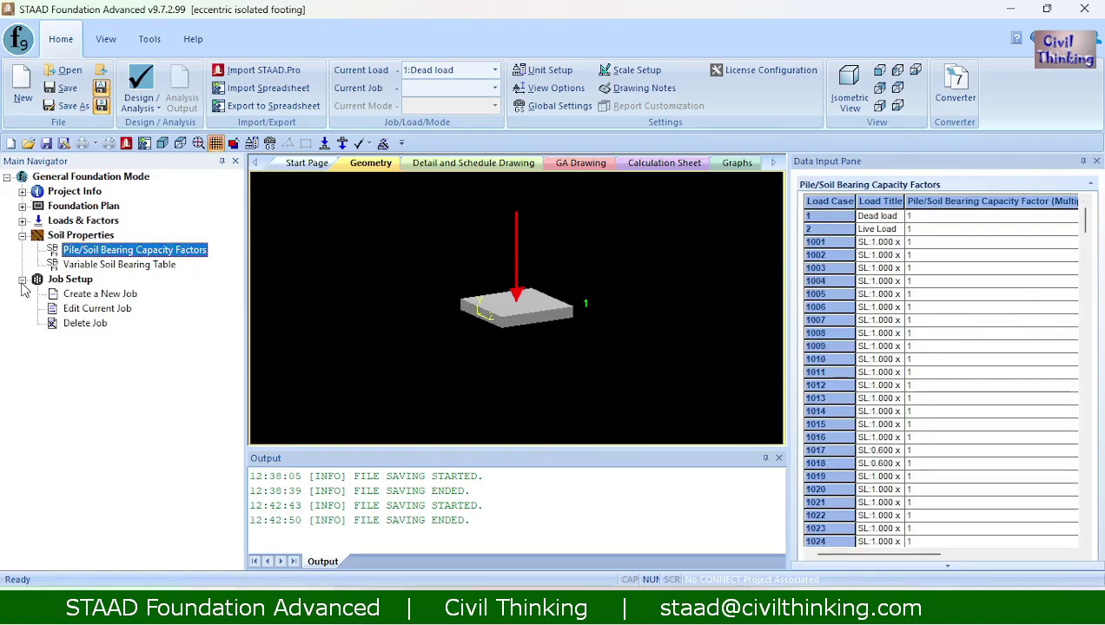
click(97, 295)
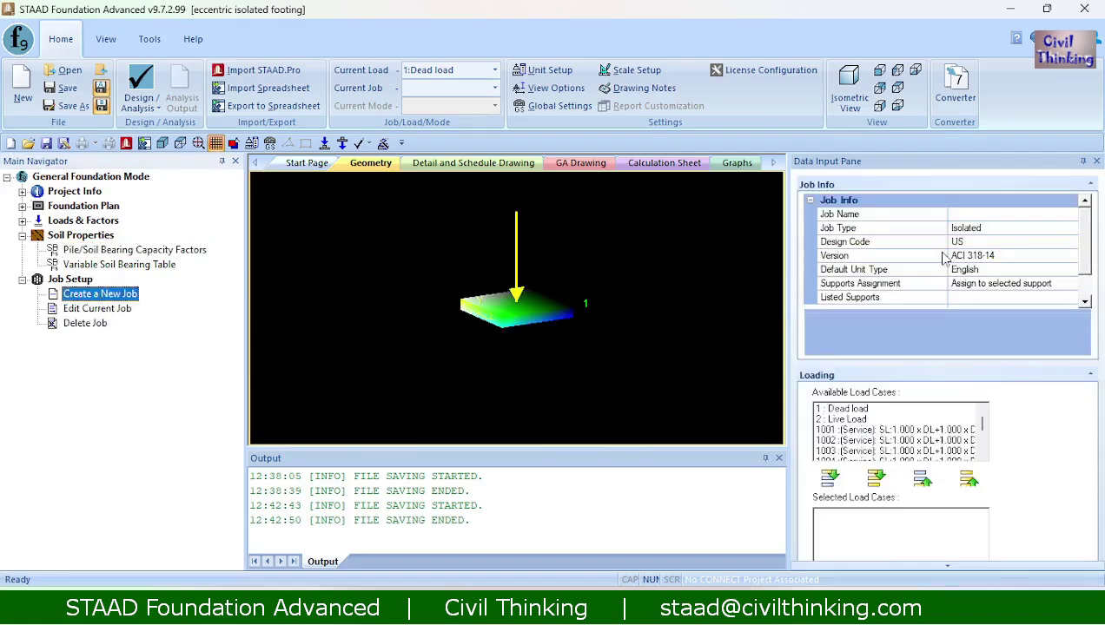
click(966, 214)
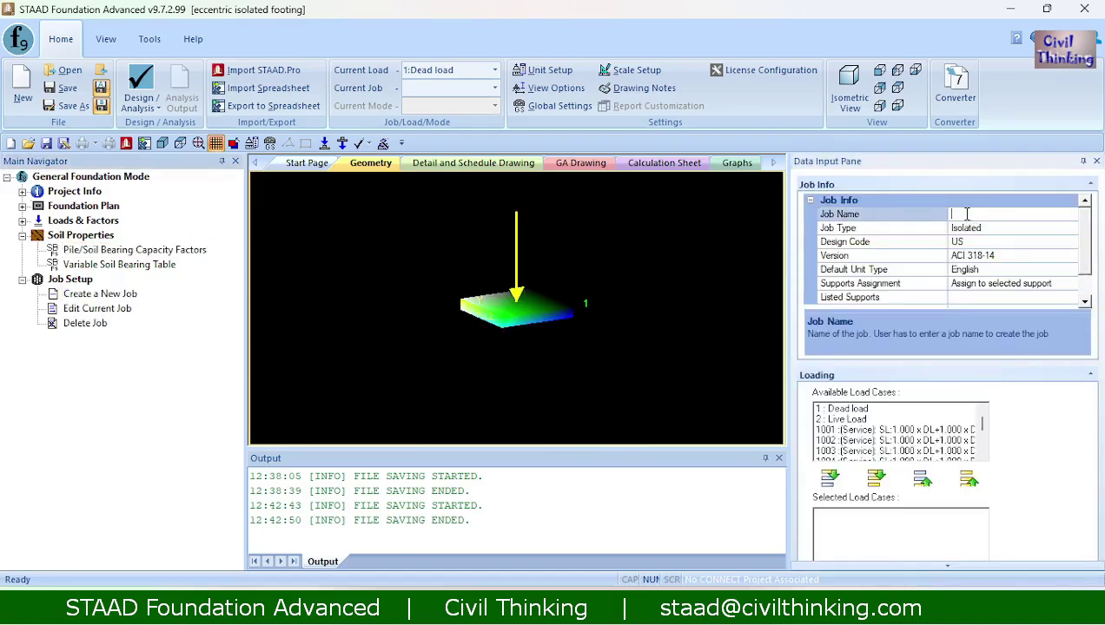
text(eccentric isolated footing job)
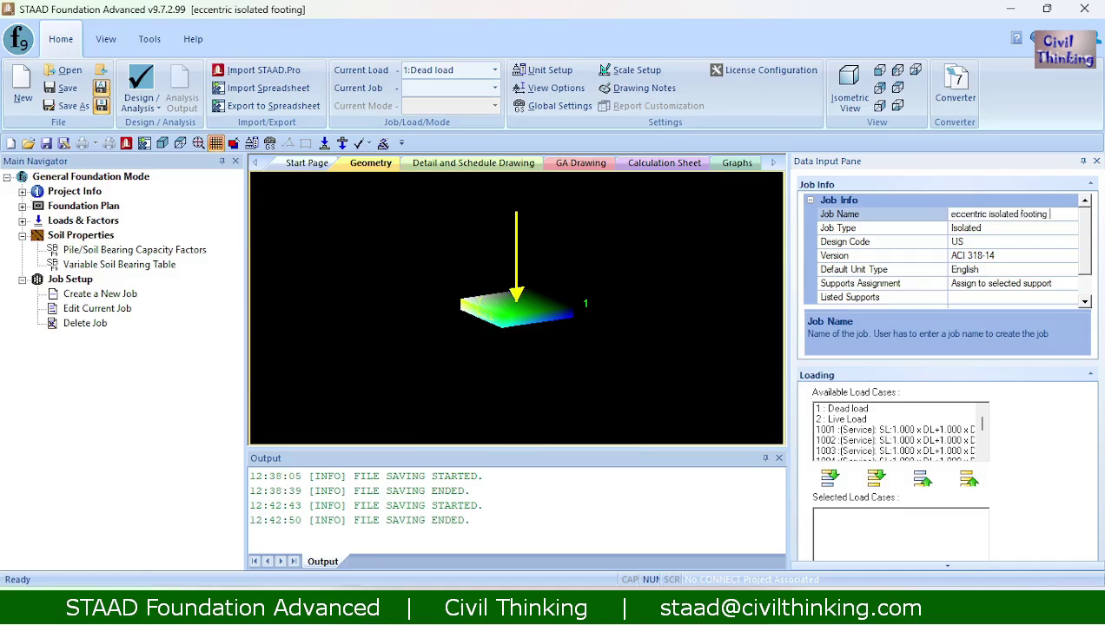
click(1084, 290)
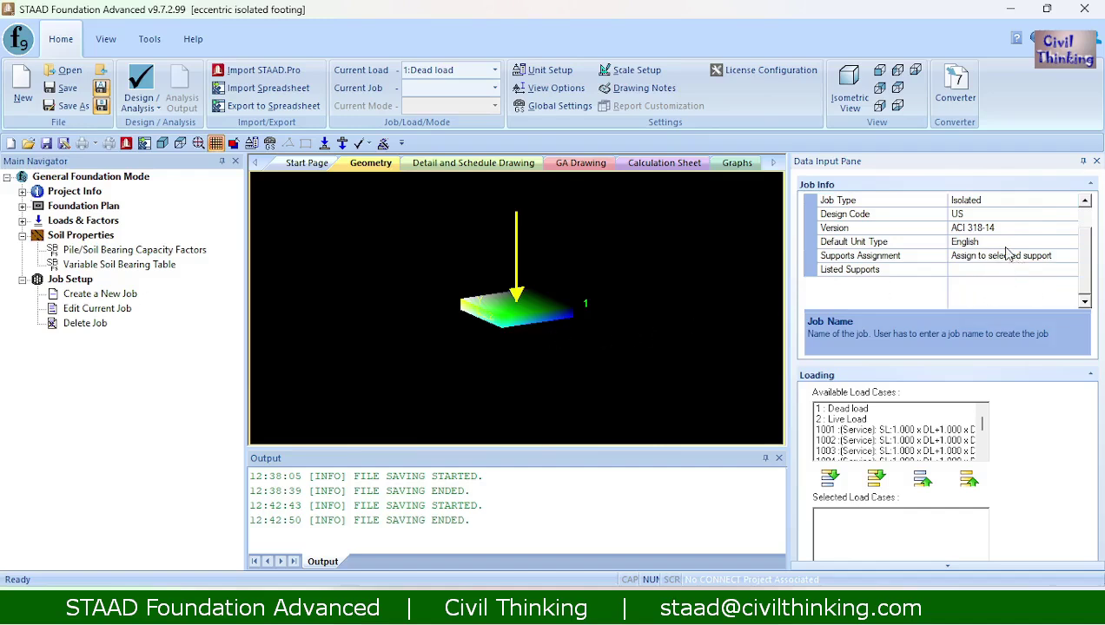
Include all available load cases and combinations in the footing job and create it
scroll(912, 434, down, 3)
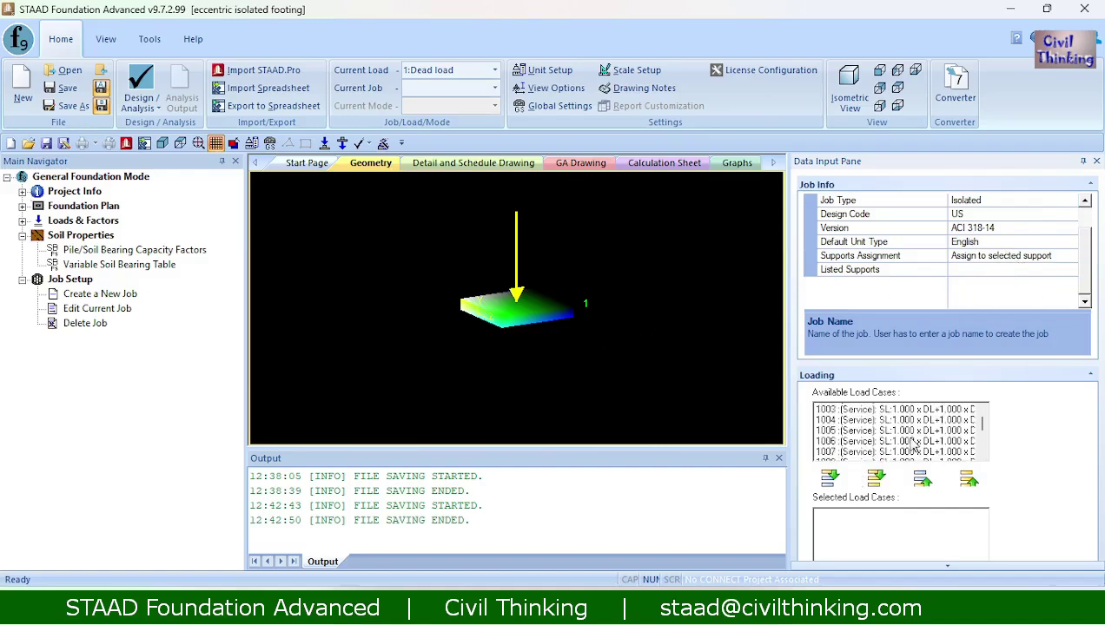
scroll(888, 428, up, 3)
scroll(887, 442, down, 1)
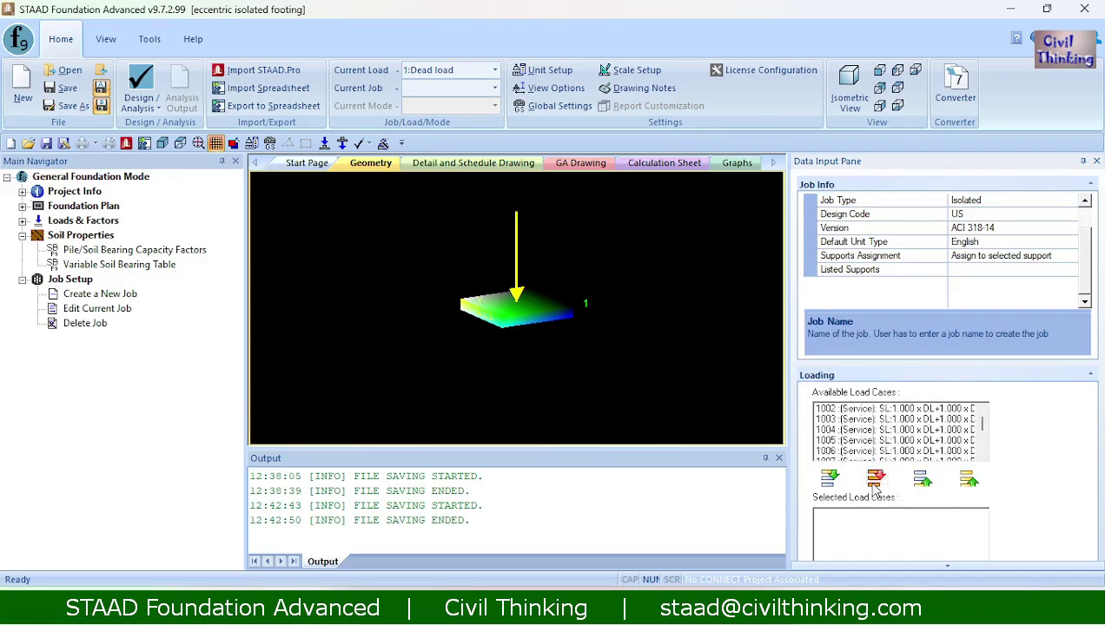
click(875, 484)
scroll(1020, 495, down, 1)
scroll(1020, 496, down, 2)
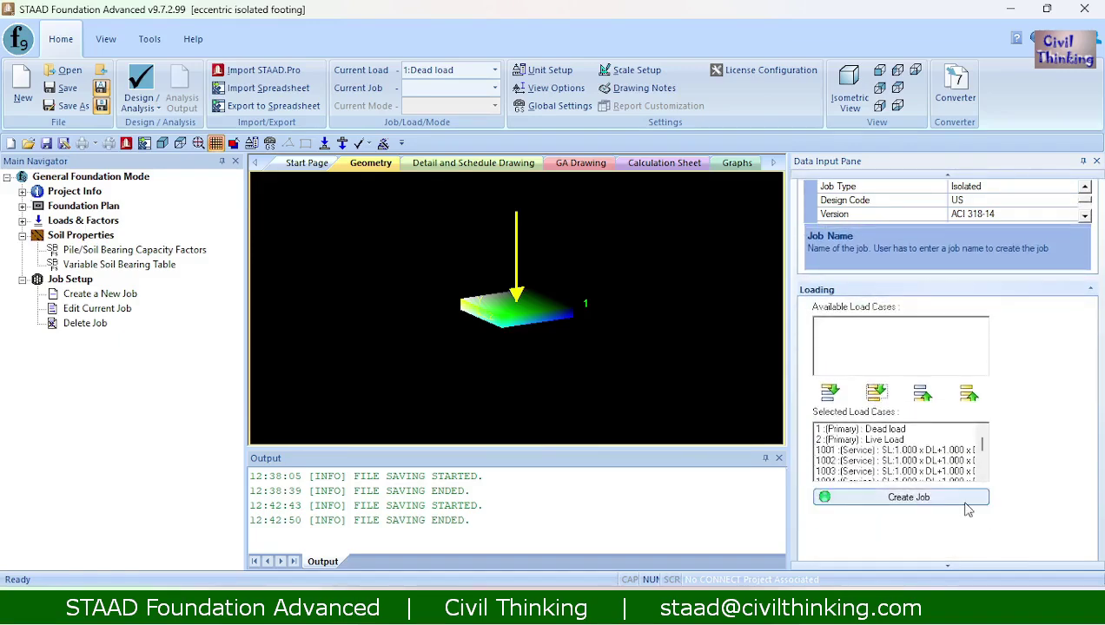
click(877, 502)
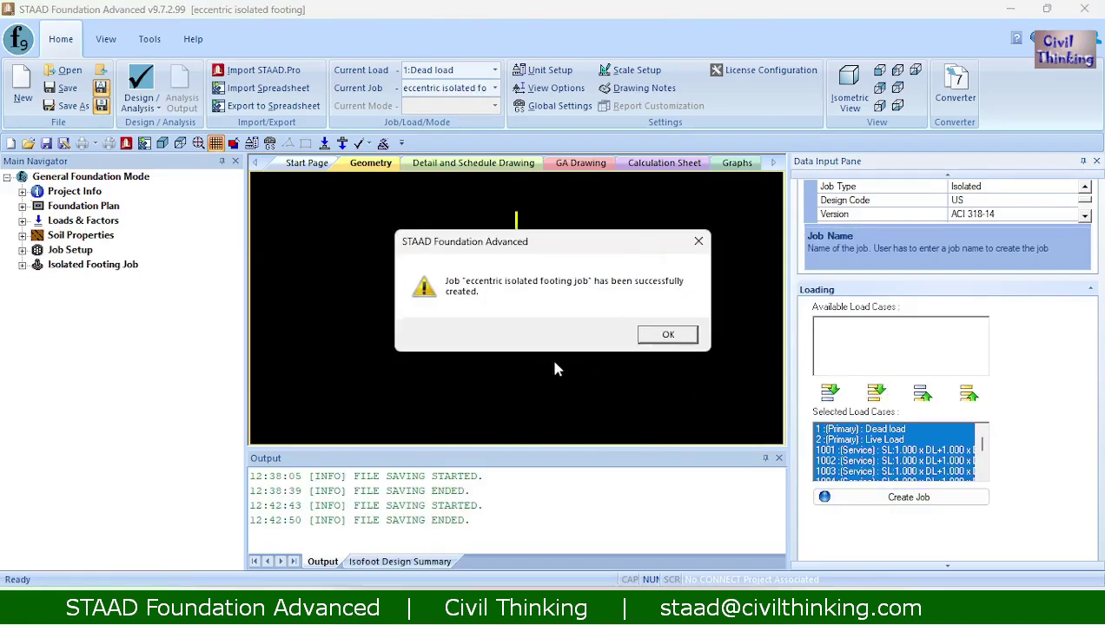
click(658, 337)
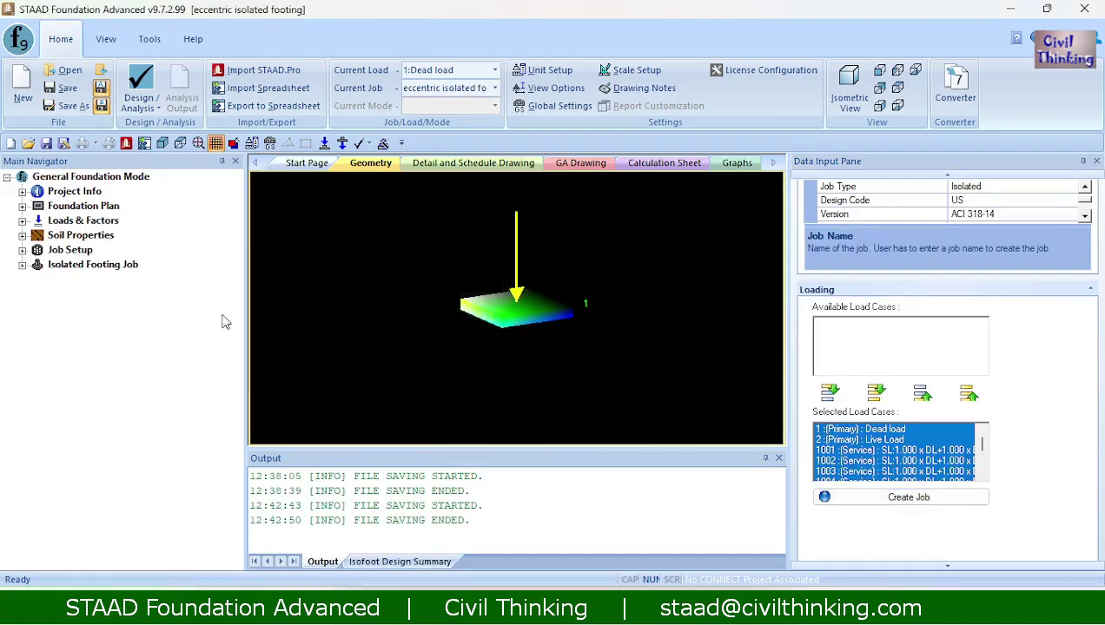
Examine the isolated footing job's concrete and reinforcement parameters and its cover and soil parameters
click(94, 264)
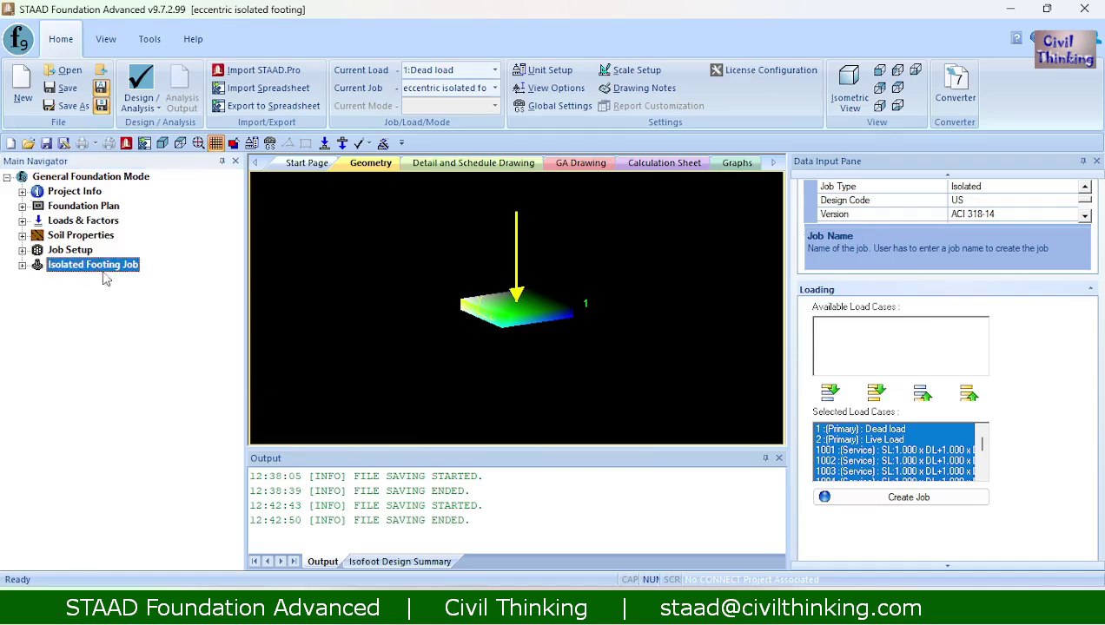
click(23, 265)
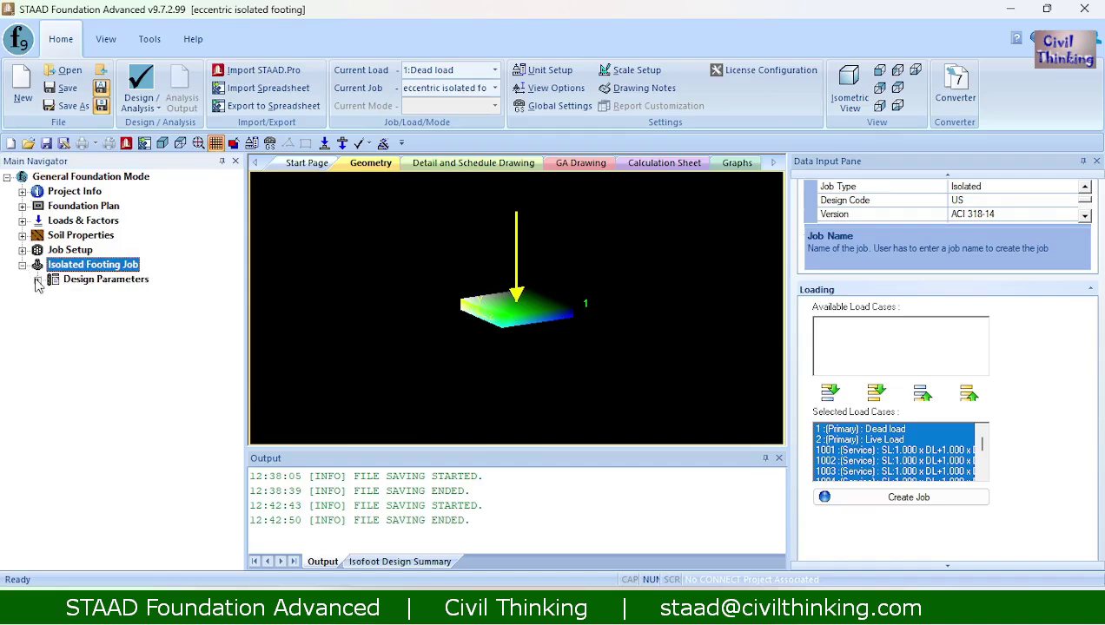
click(38, 280)
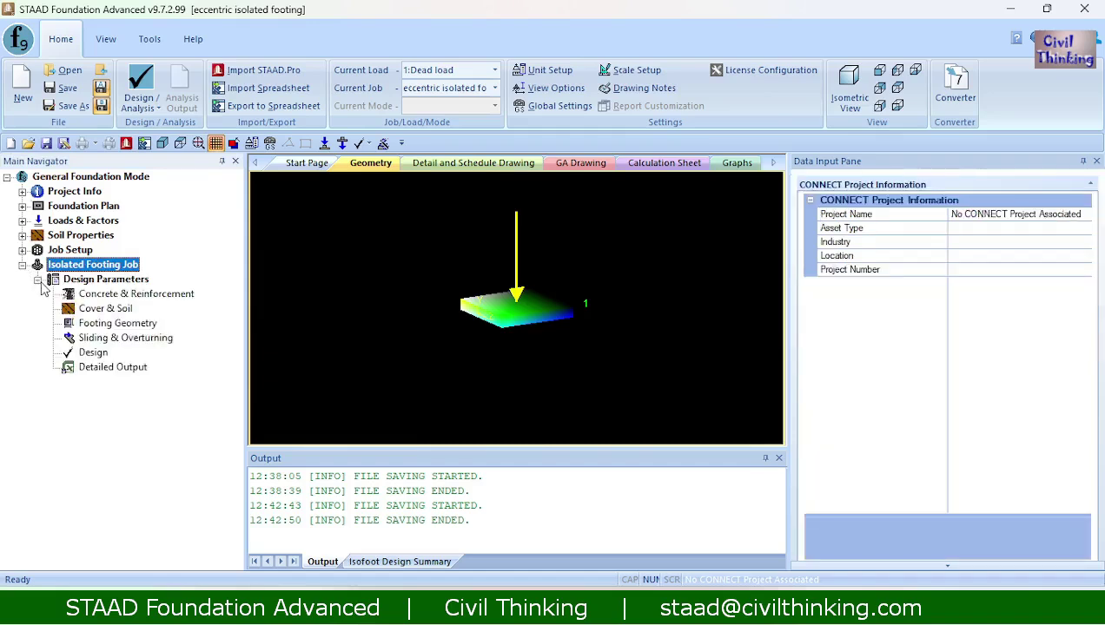
click(153, 297)
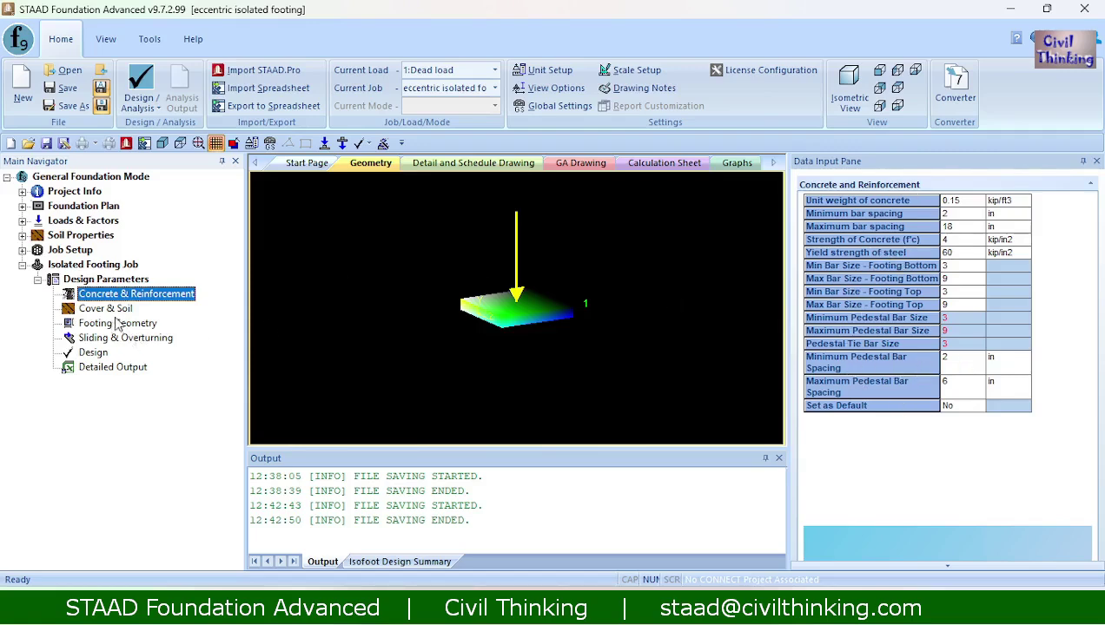
click(101, 311)
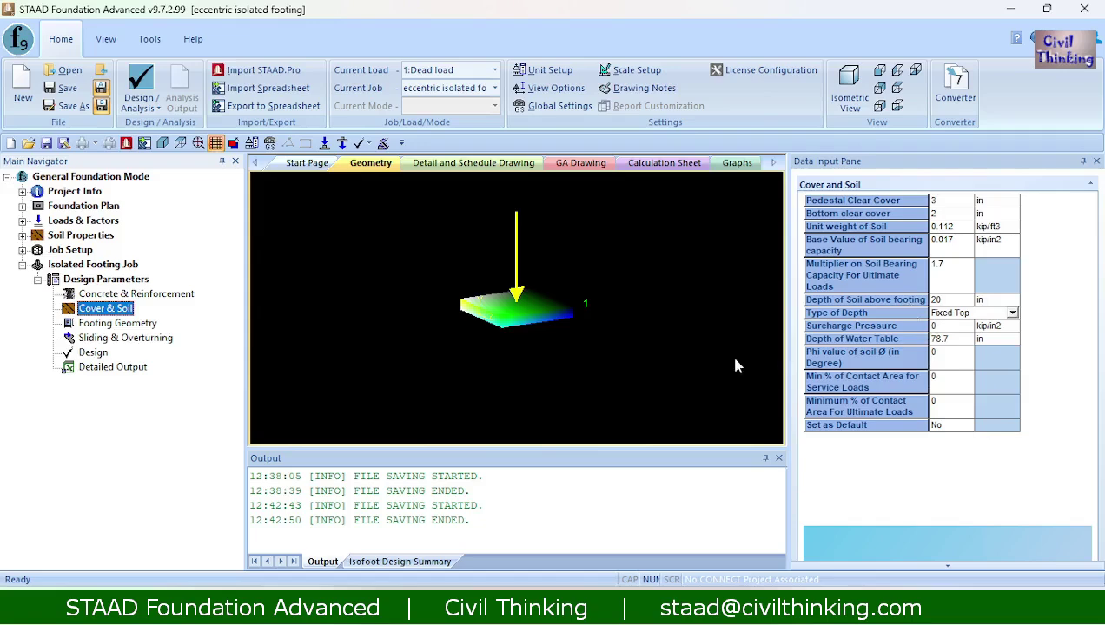
Open the footing geometry parameters, consult the column eccentricity sketch in the notes, and let auto save store the file
click(113, 323)
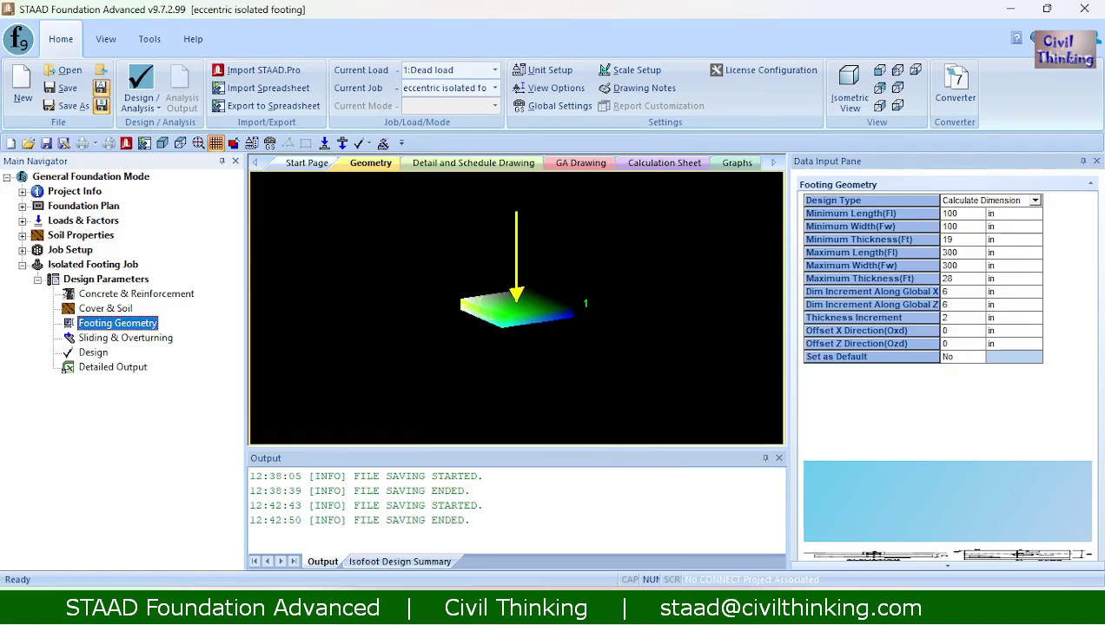
key(alt+Tab)
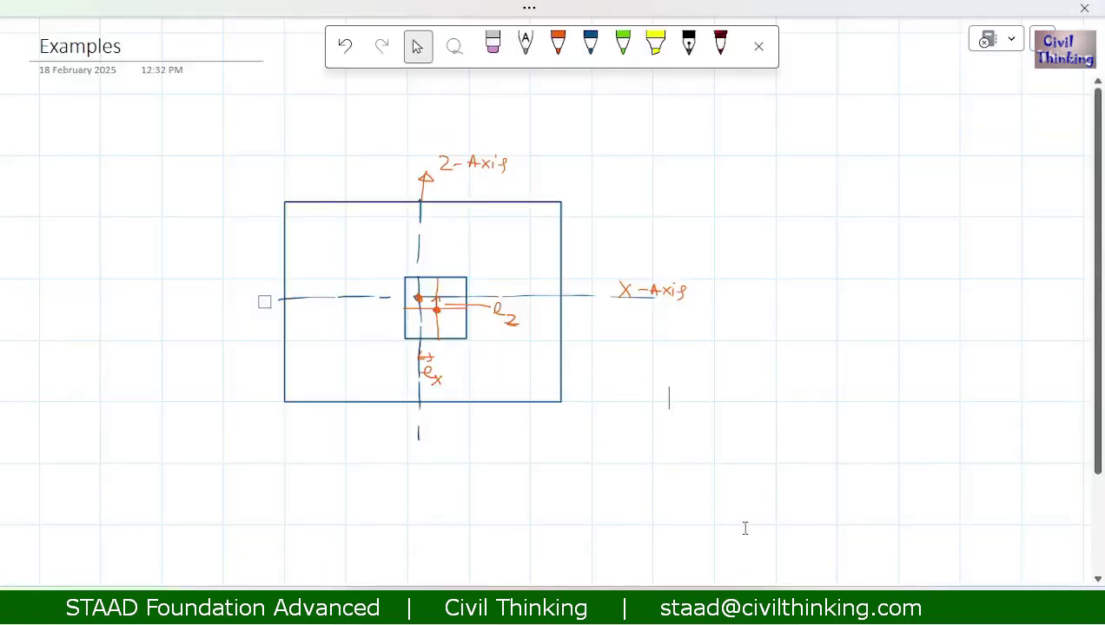
key(alt+Tab)
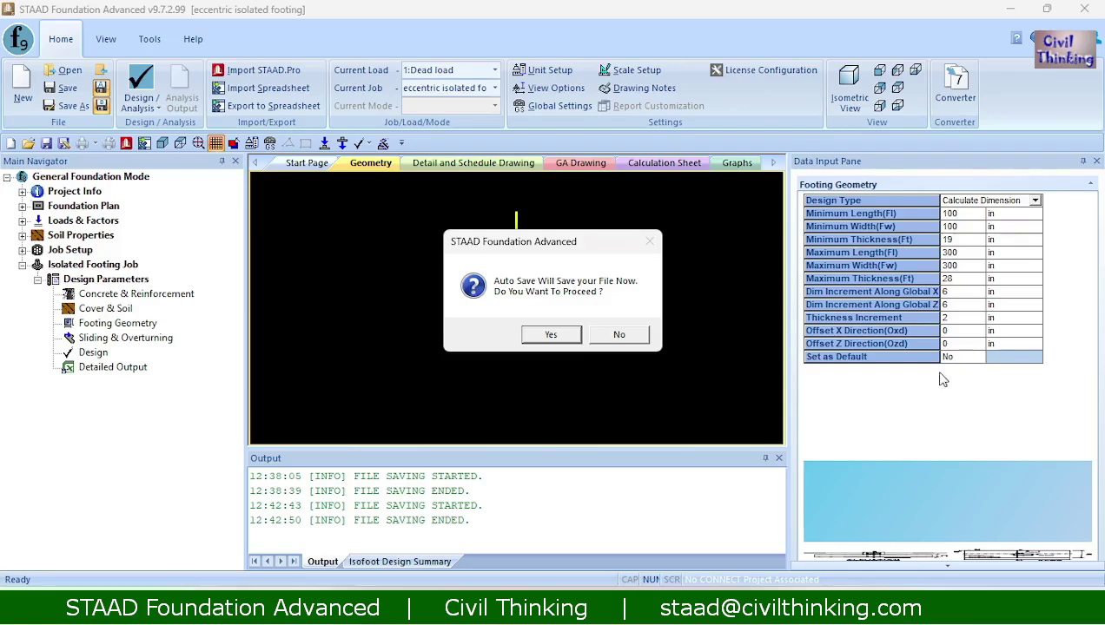
click(536, 337)
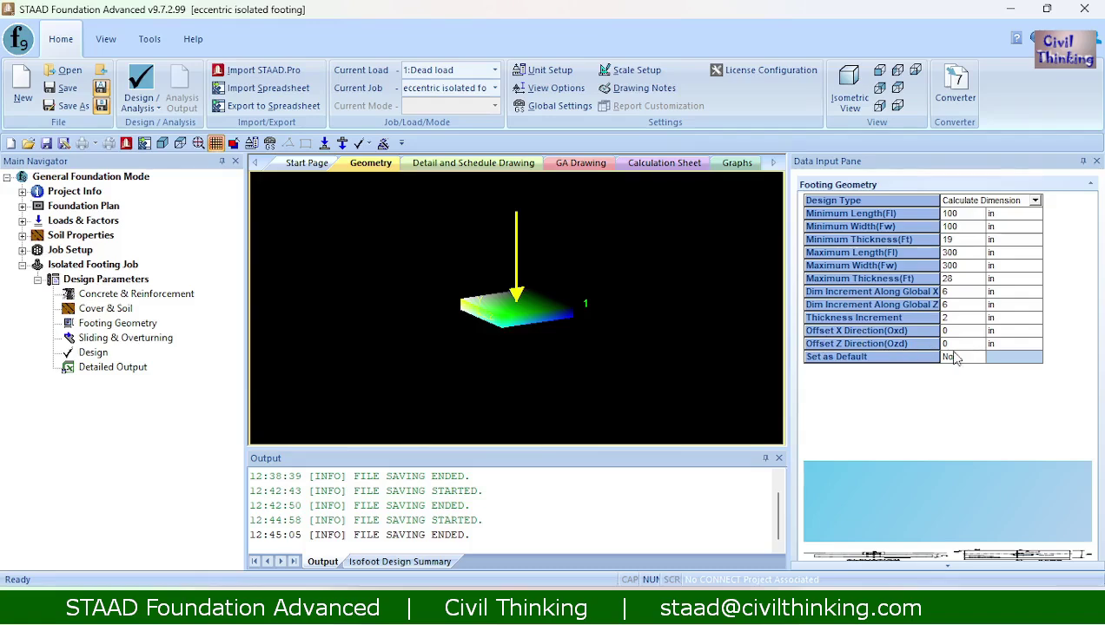
Set the footing's offset to 15 in along the X direction and 20 in along the Z direction
click(677, 581)
click(954, 331)
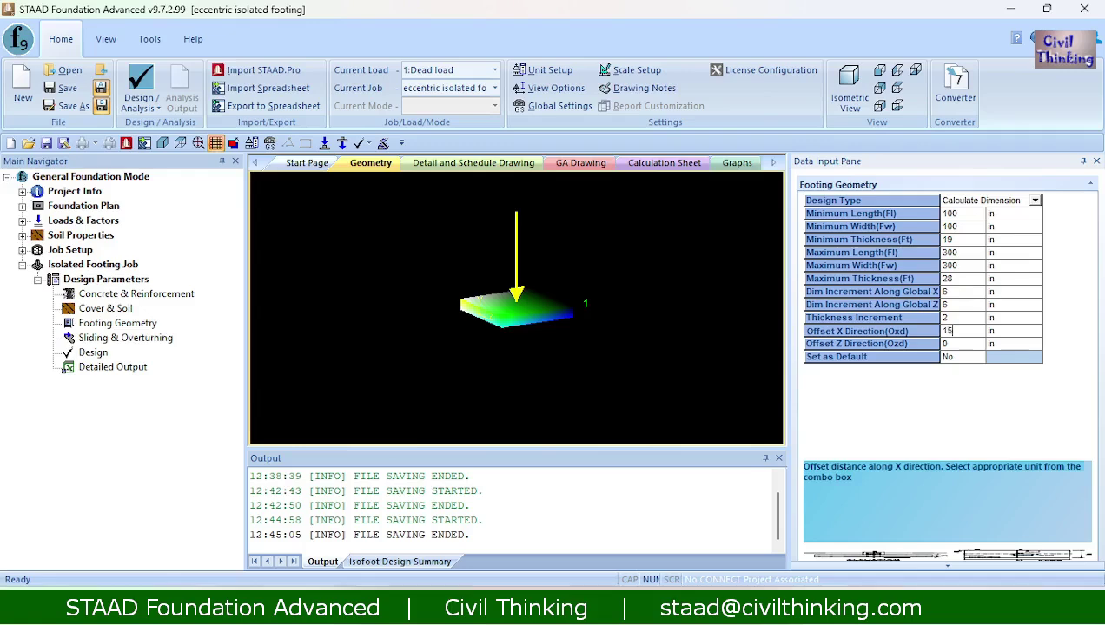
click(954, 344)
key(BackSpace)
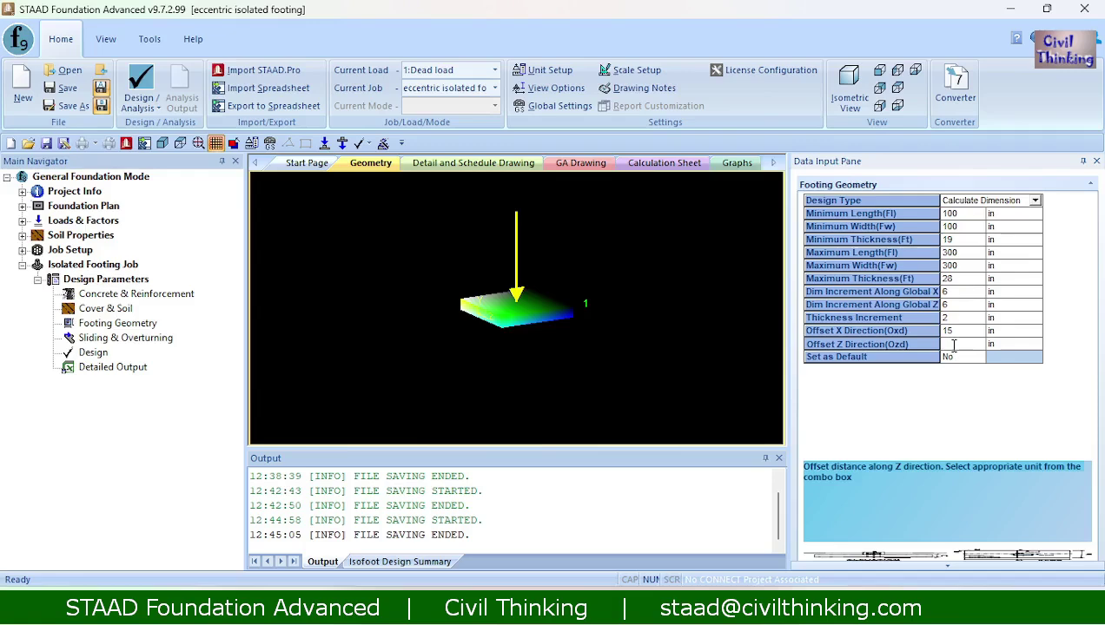
text(20)
click(953, 332)
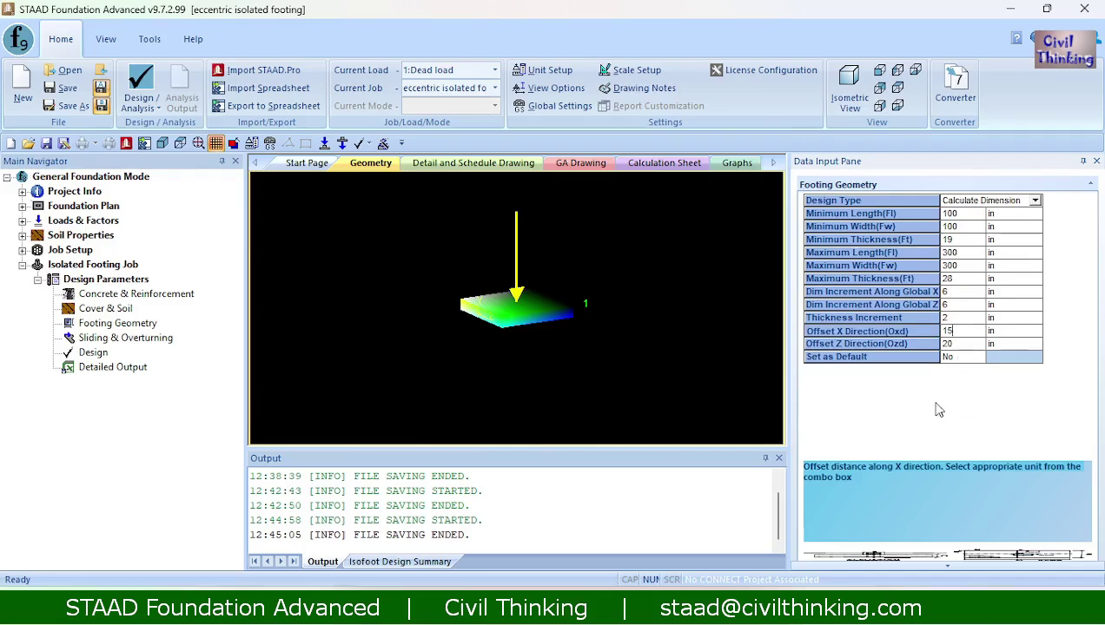
Check the sliding and overturning parameters and run the isolated footing design
click(121, 340)
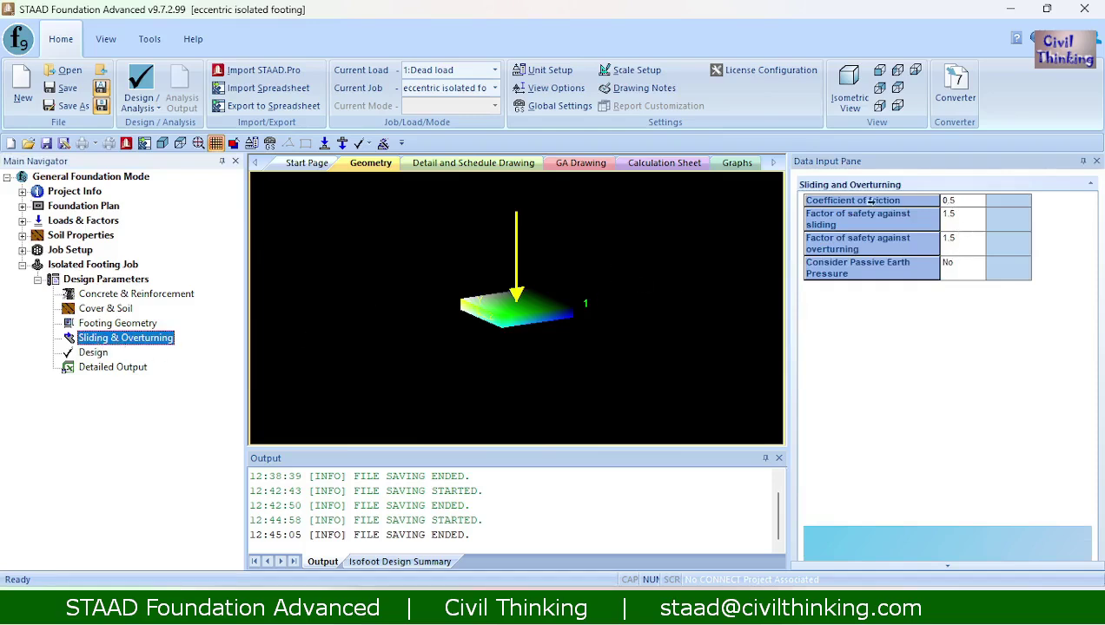
click(949, 239)
click(953, 223)
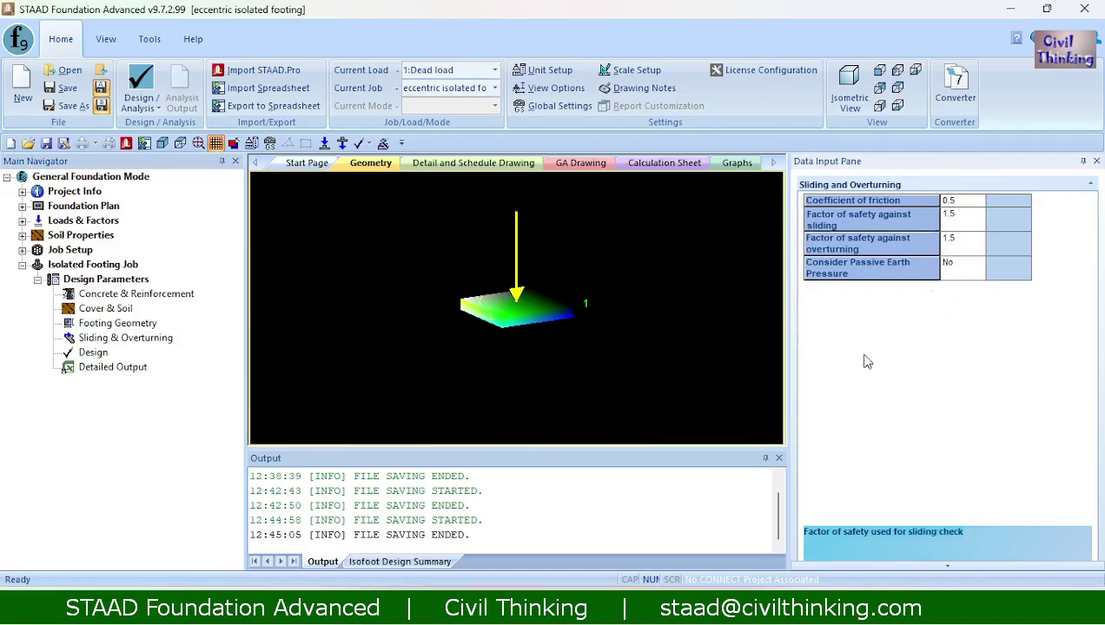
click(90, 354)
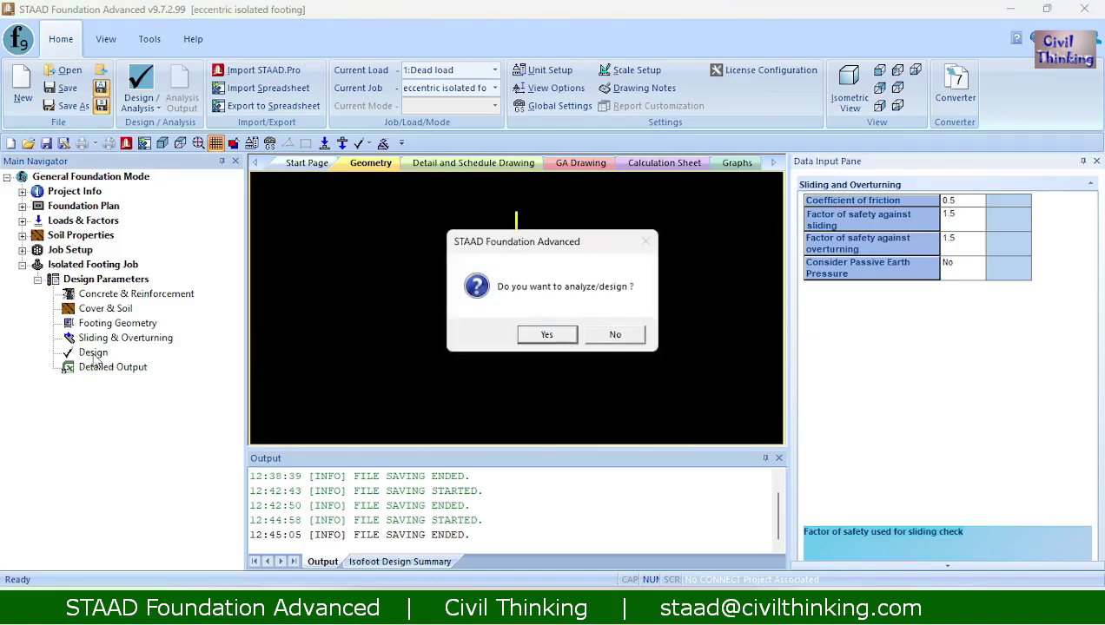
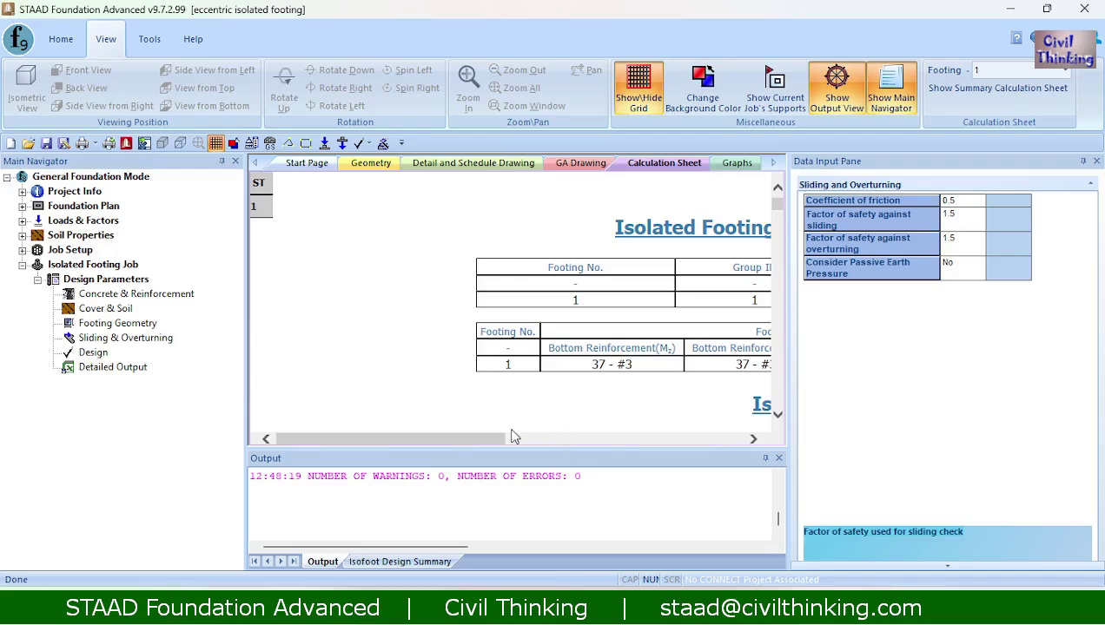
Print all pages of the footing's calculation sheet with Microsoft Print to PDF
drag(450, 438, 583, 456)
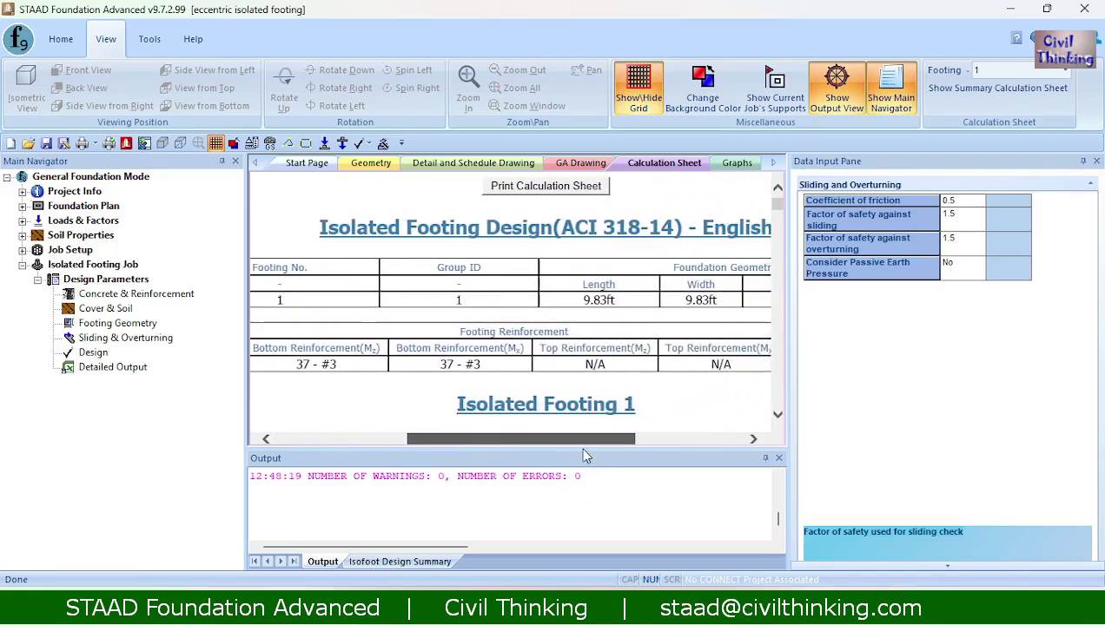
click(557, 191)
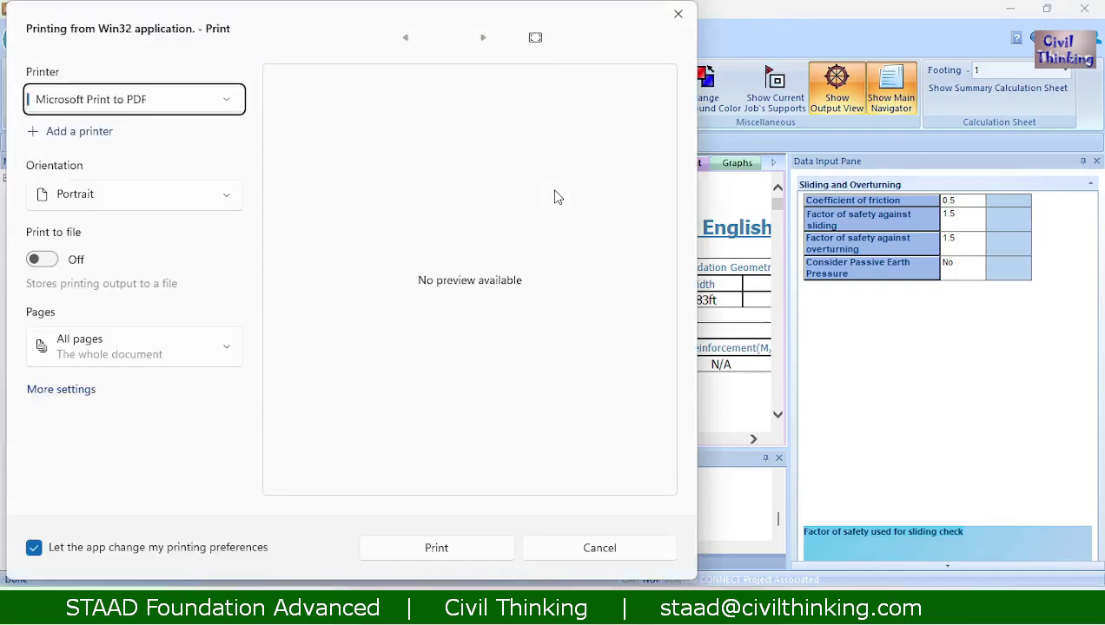
click(458, 548)
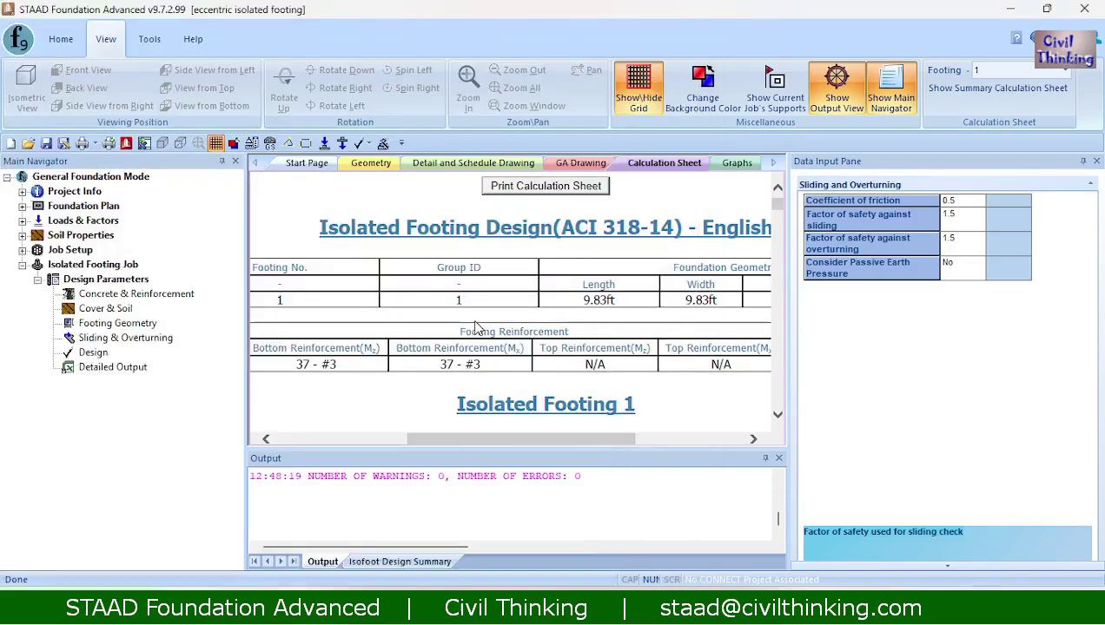
Choose the "eccentric isolated footing" folder under clients, STAAD, Tutorials on drive D as the PDF's save location
scroll(61, 217, down, 3)
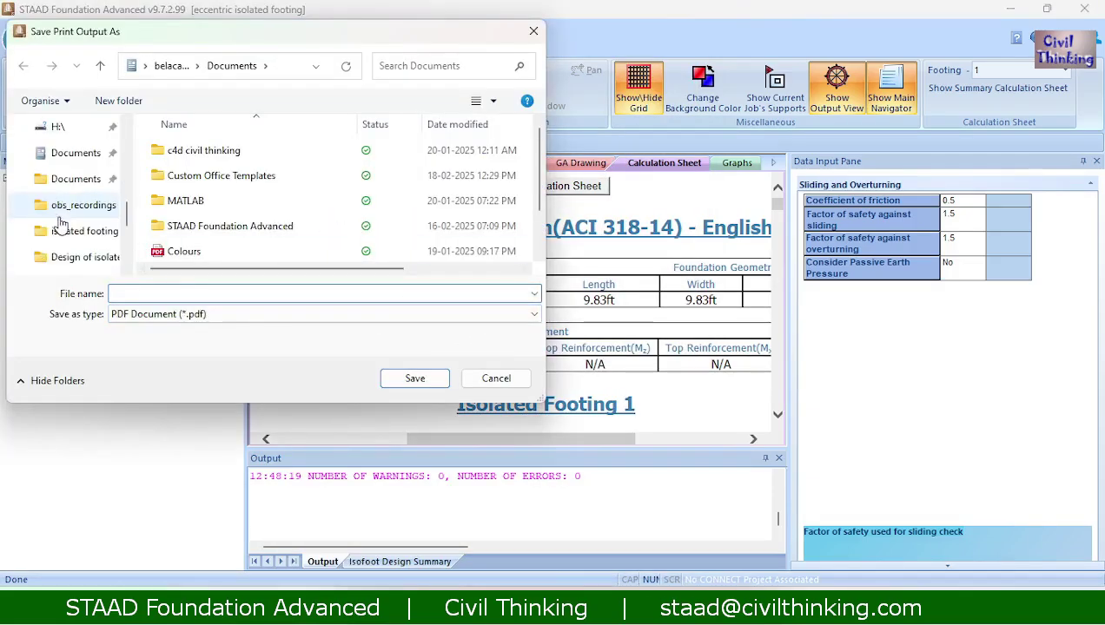
scroll(60, 224, down, 3)
click(70, 203)
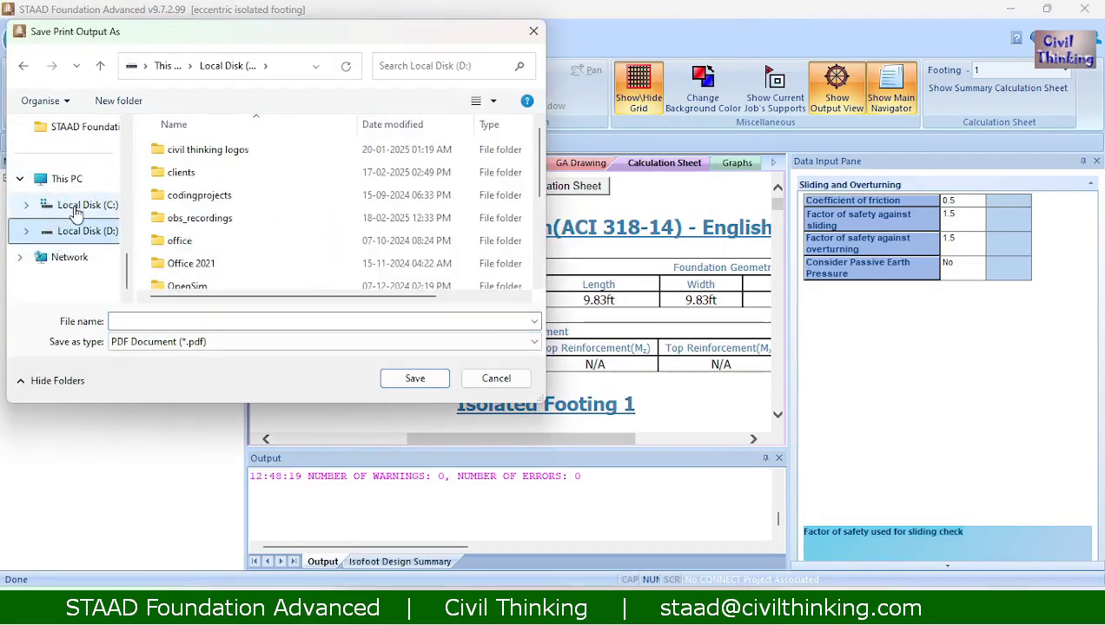
double_click(188, 176)
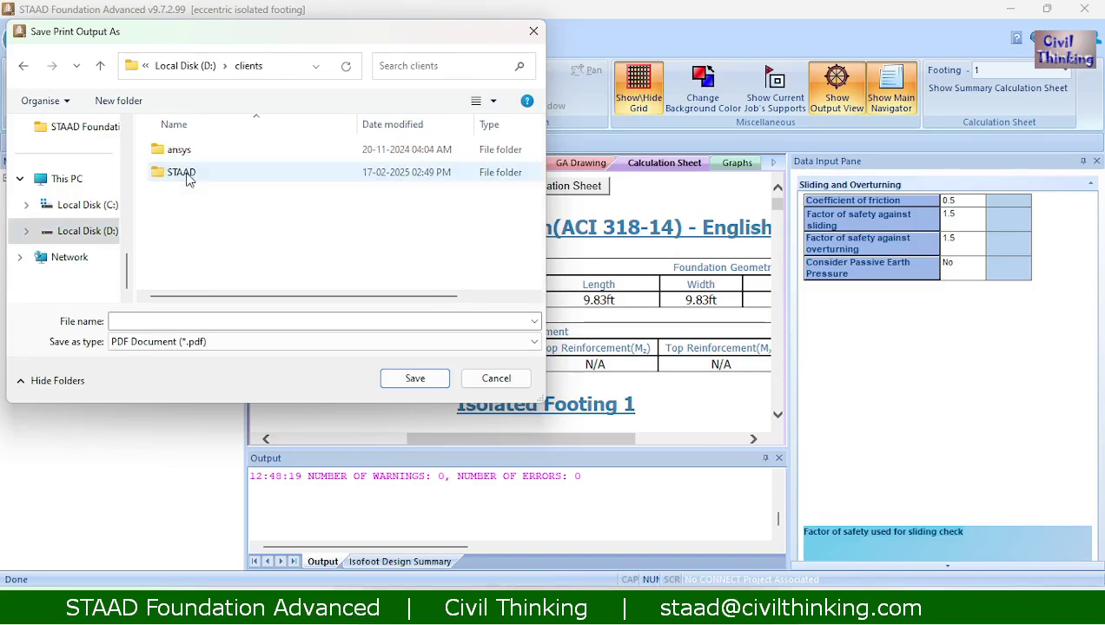
double_click(189, 175)
click(193, 154)
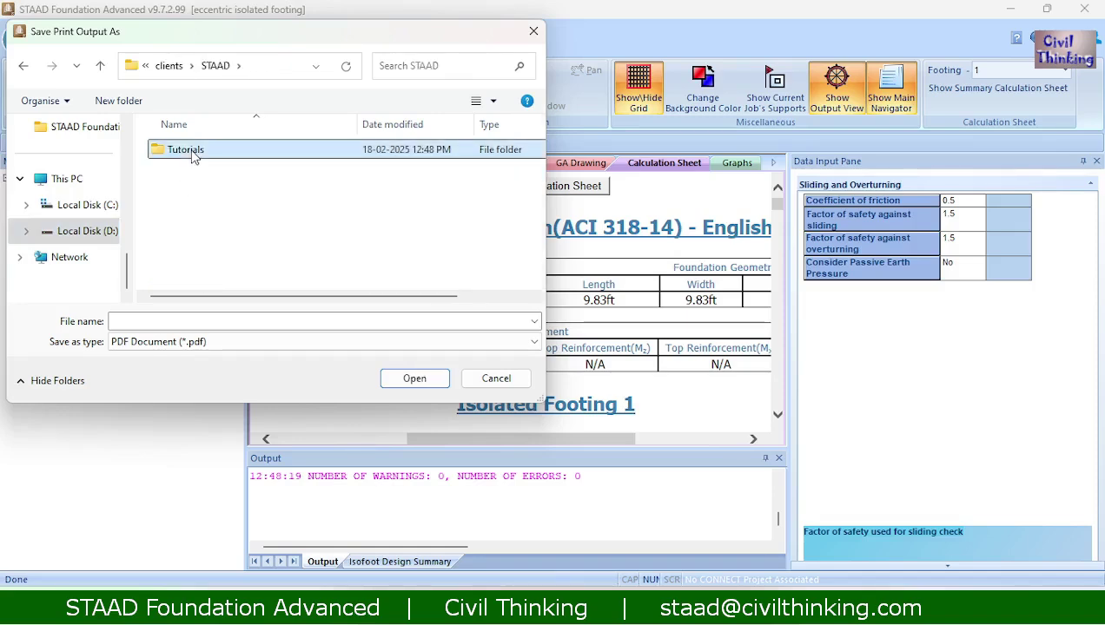
double_click(193, 152)
click(217, 154)
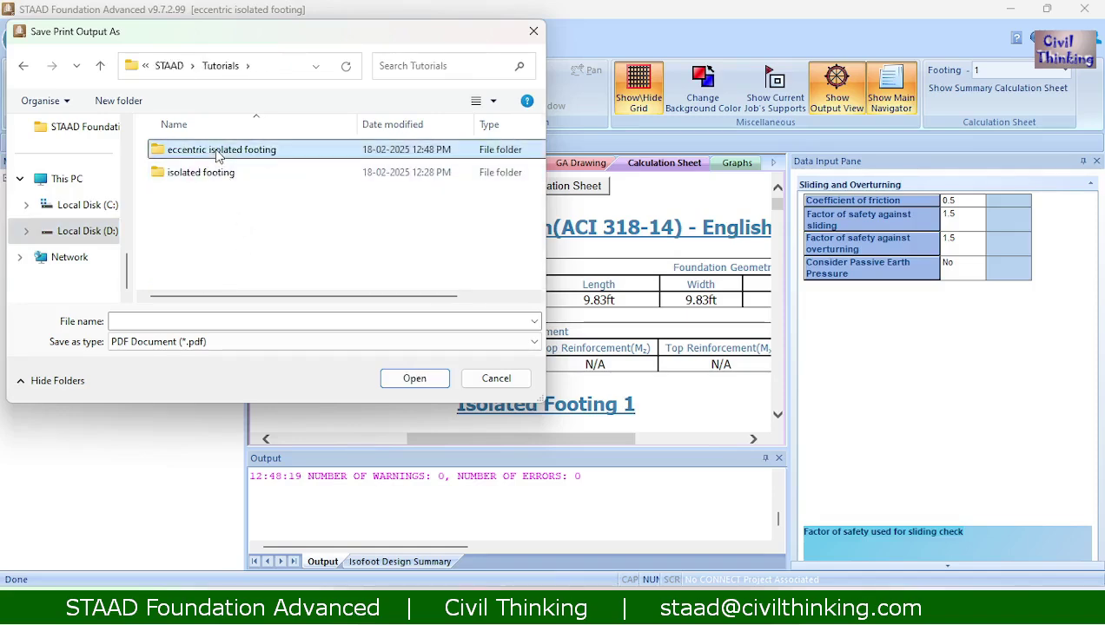
double_click(217, 153)
Name the PDF "eccentric isolated footing report" and save it
click(208, 322)
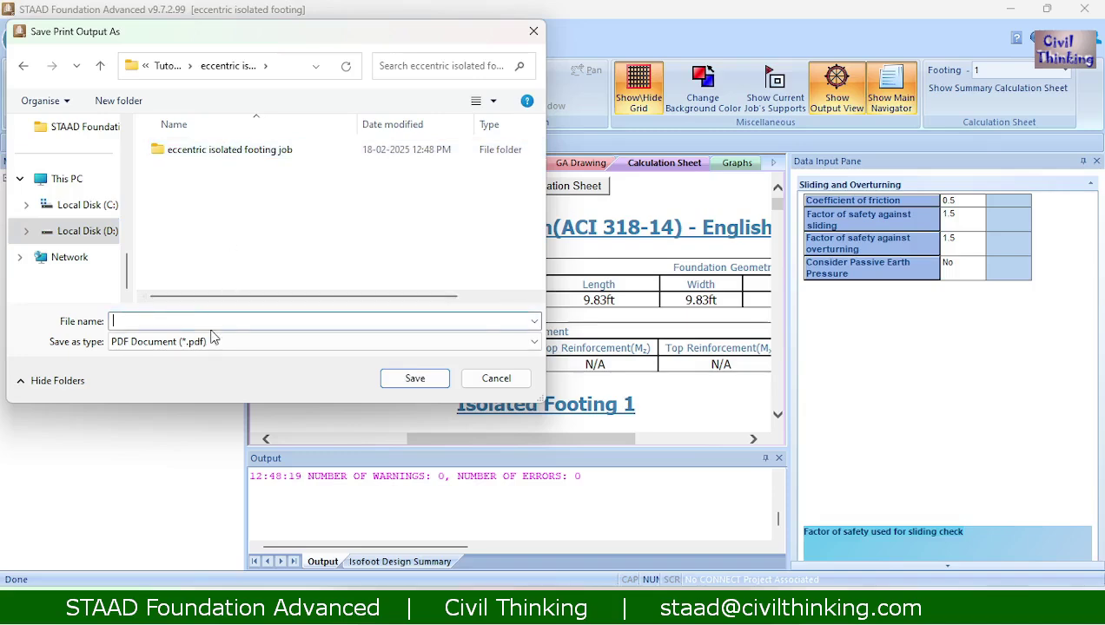
text(ecce)
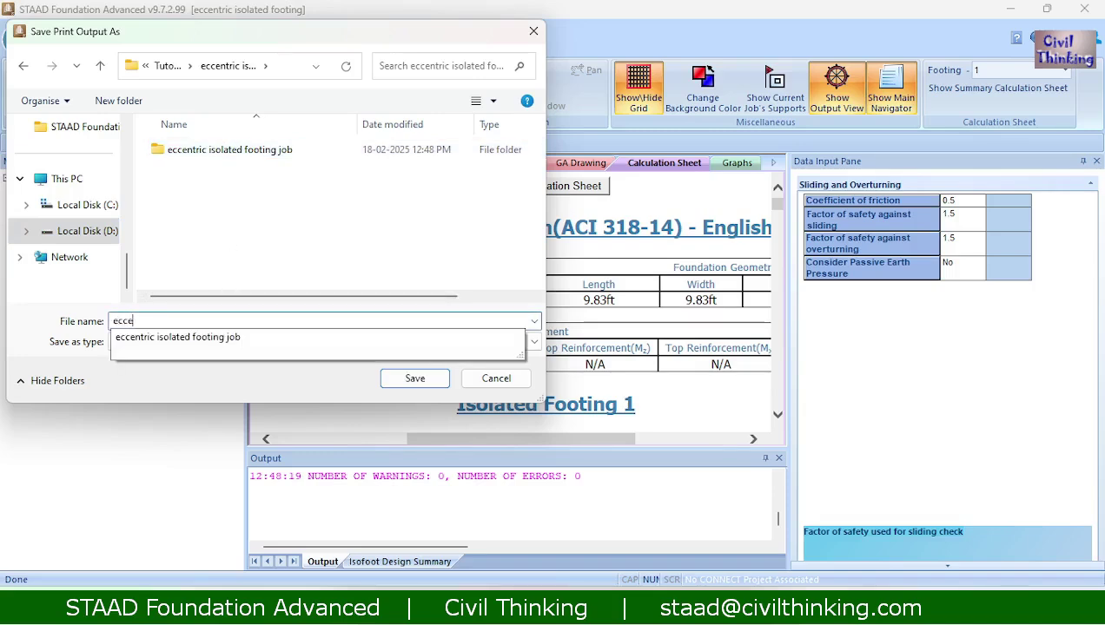
text(ntric isolated footing repor)
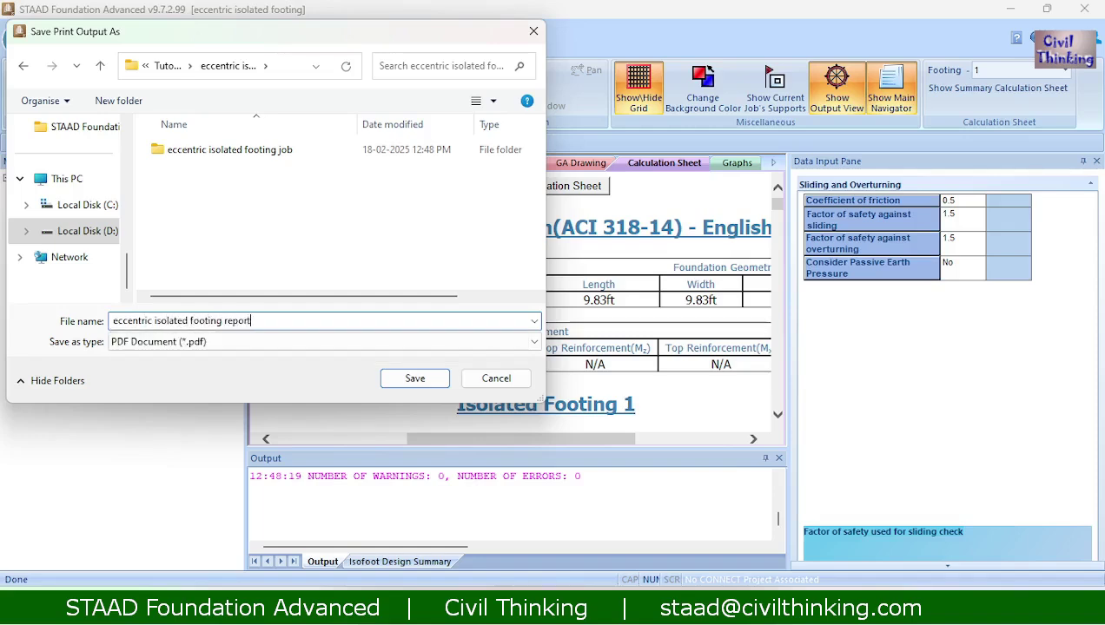
text(t)
click(415, 380)
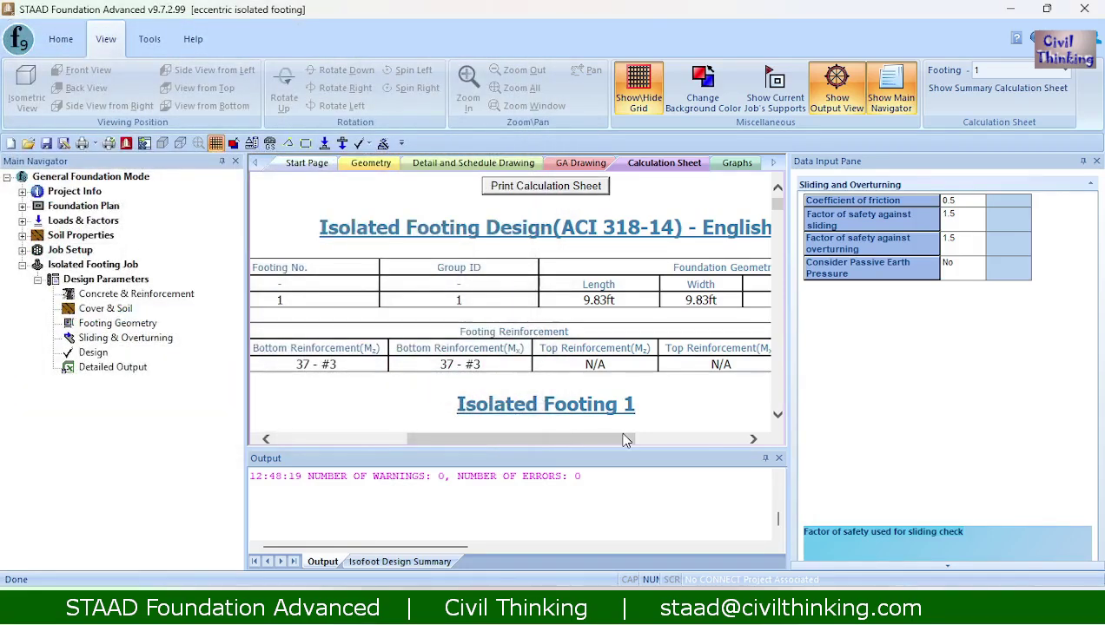
Switch to File Explorer and open the recently saved "eccentric isolated footing report" PDF
key(super+e)
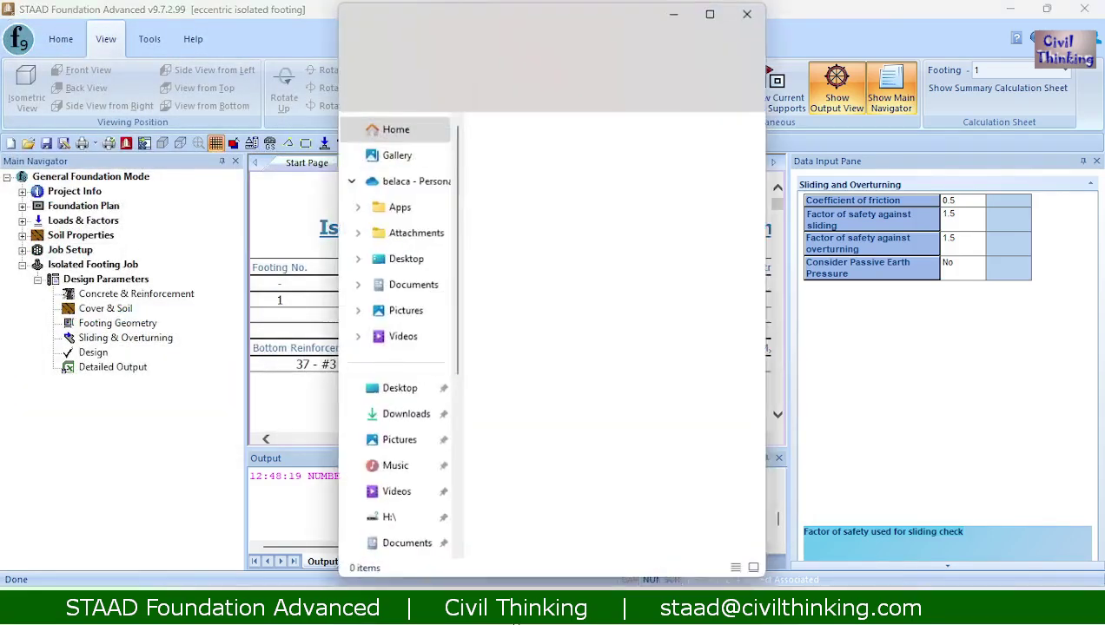
scroll(655, 422, down, 5)
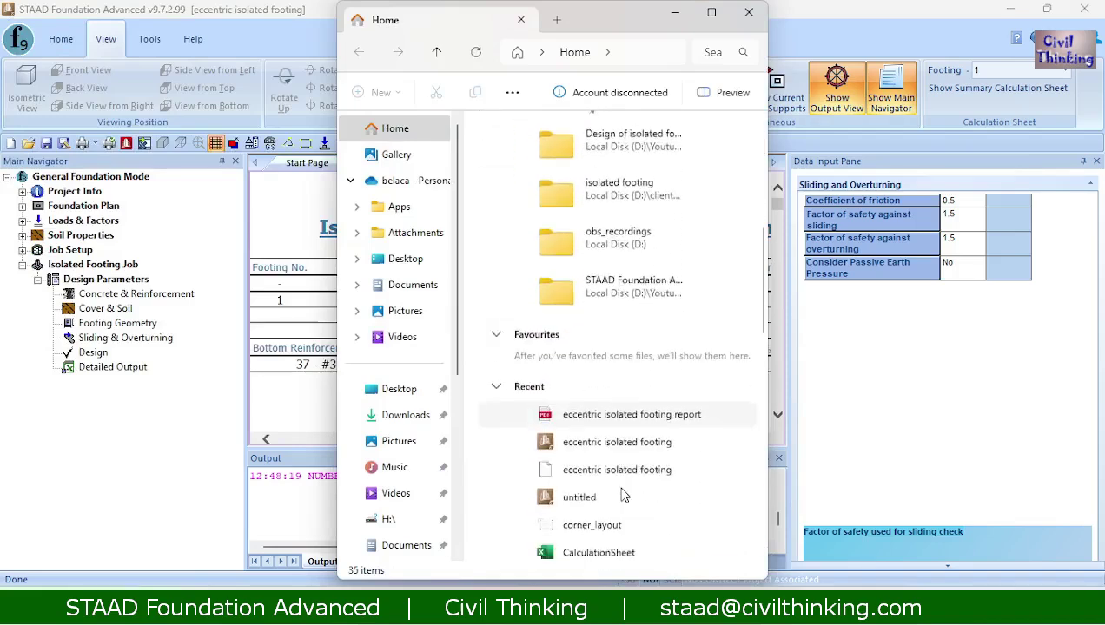
double_click(608, 356)
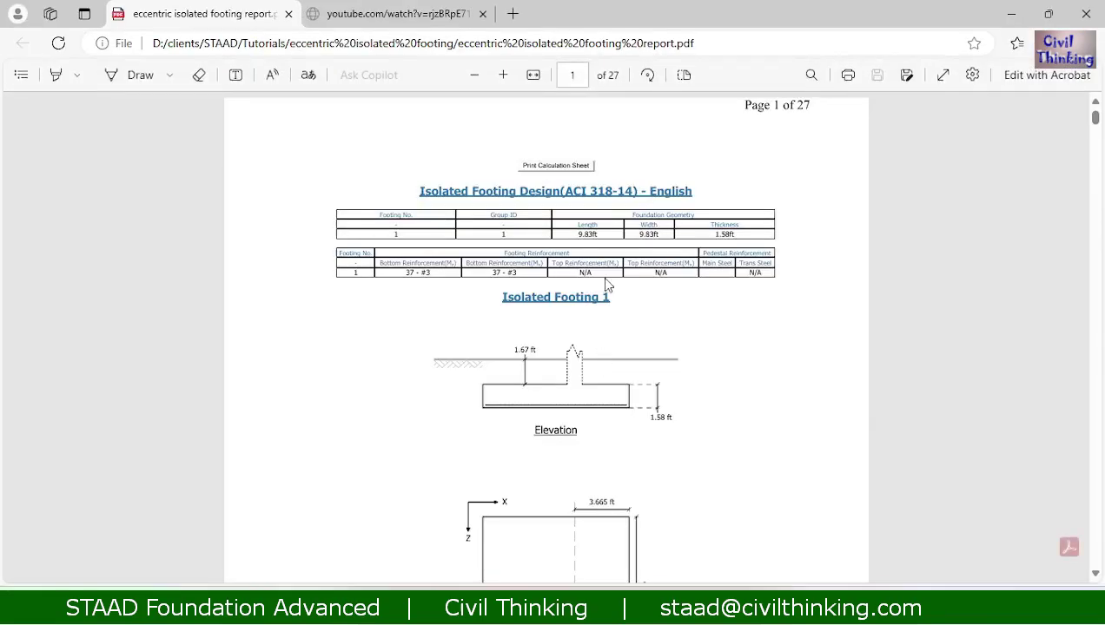
Examine the report's footing elevation, plan view and footing geometry input values, including the eccentricities along X and Z
ctrl+scroll(607, 285, up, 4)
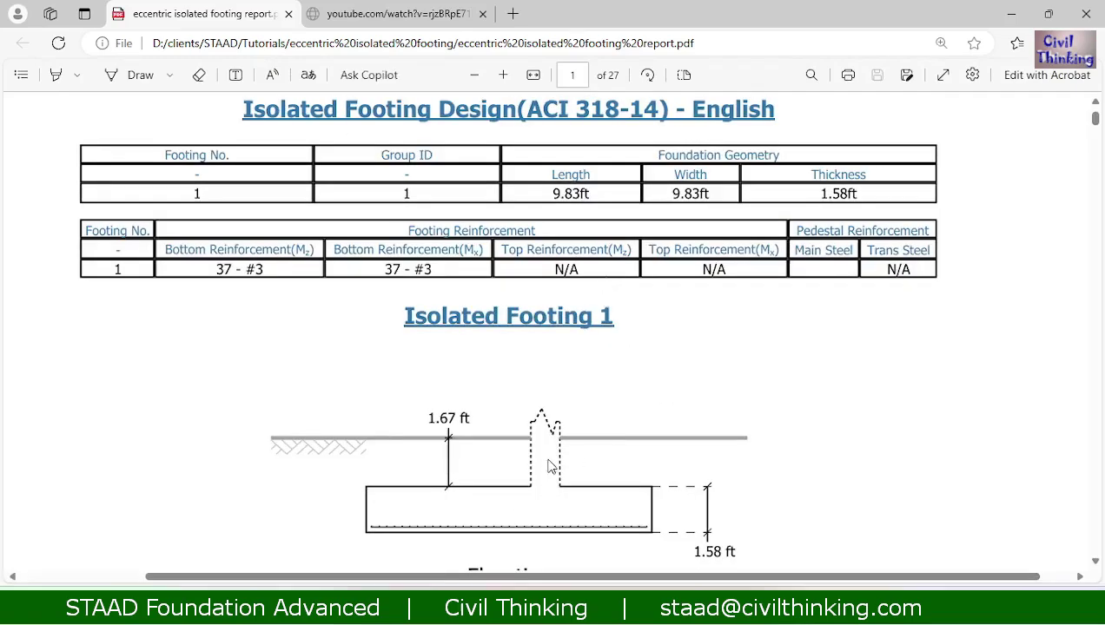
scroll(549, 466, down, 1)
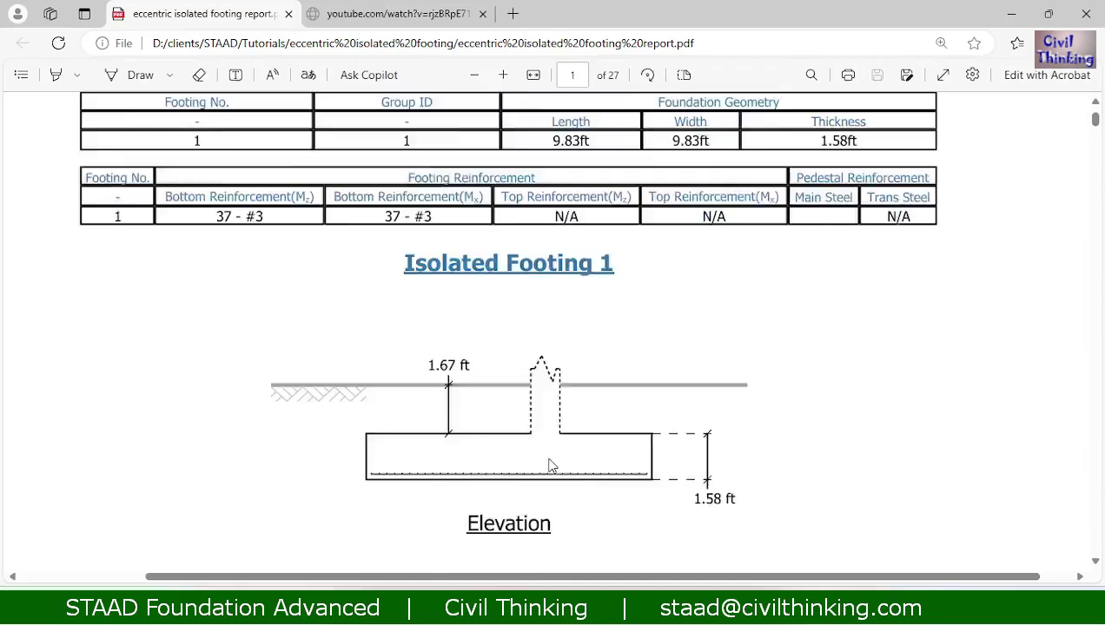
scroll(549, 466, down, 5)
scroll(805, 436, down, 1)
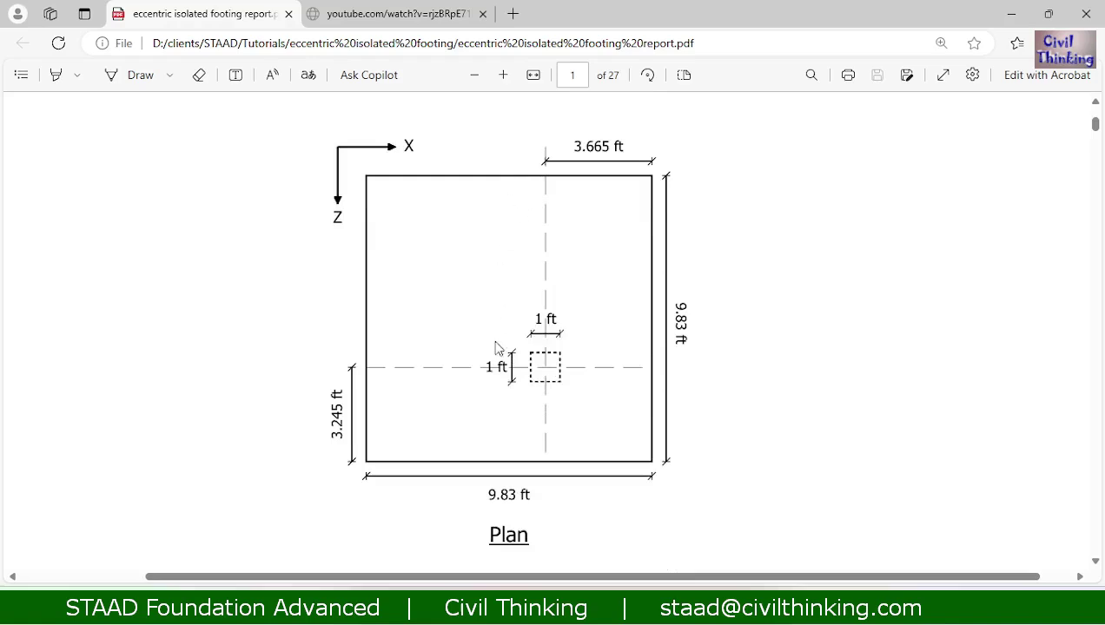
scroll(565, 478, down, 3)
scroll(706, 478, down, 1)
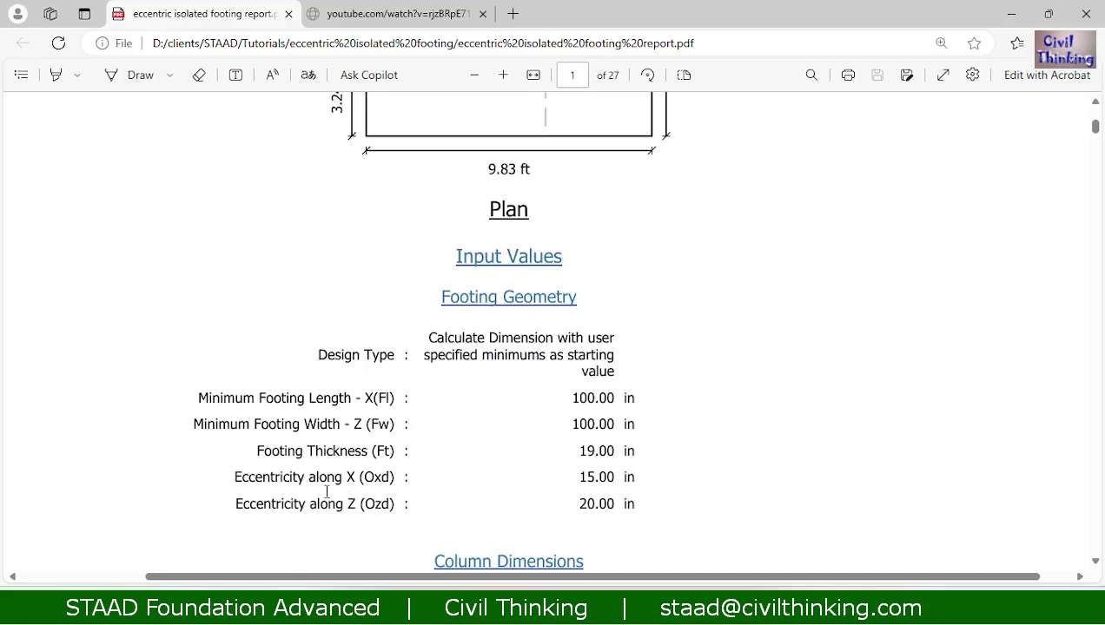
Check the eccentricity values along X and Z in the report's footing geometry inputs, highlighting each value
double_click(579, 483)
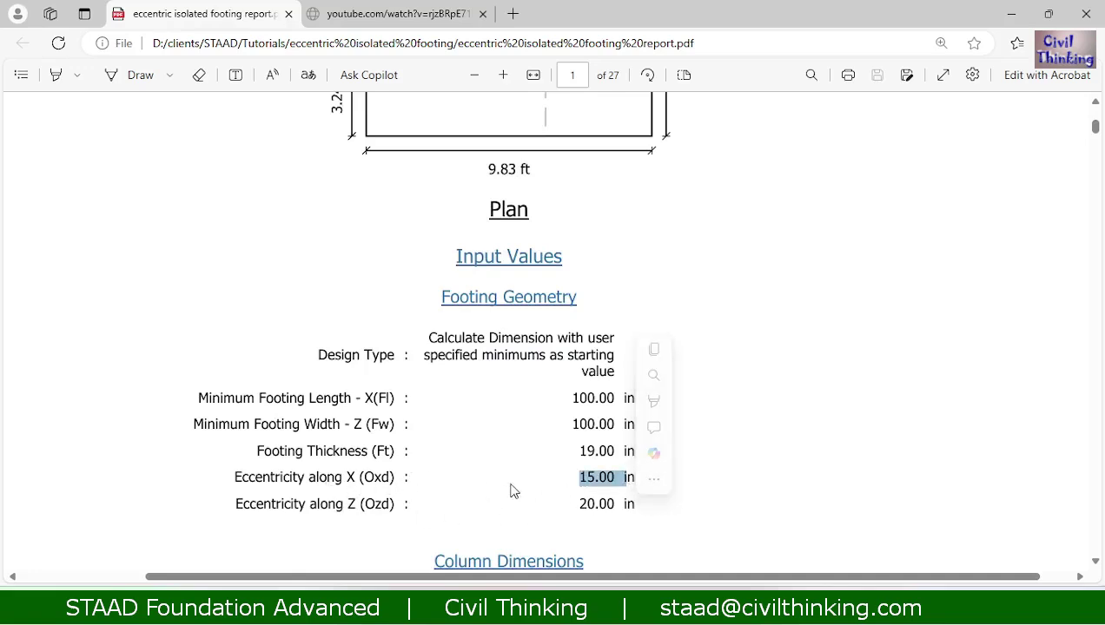
click(556, 488)
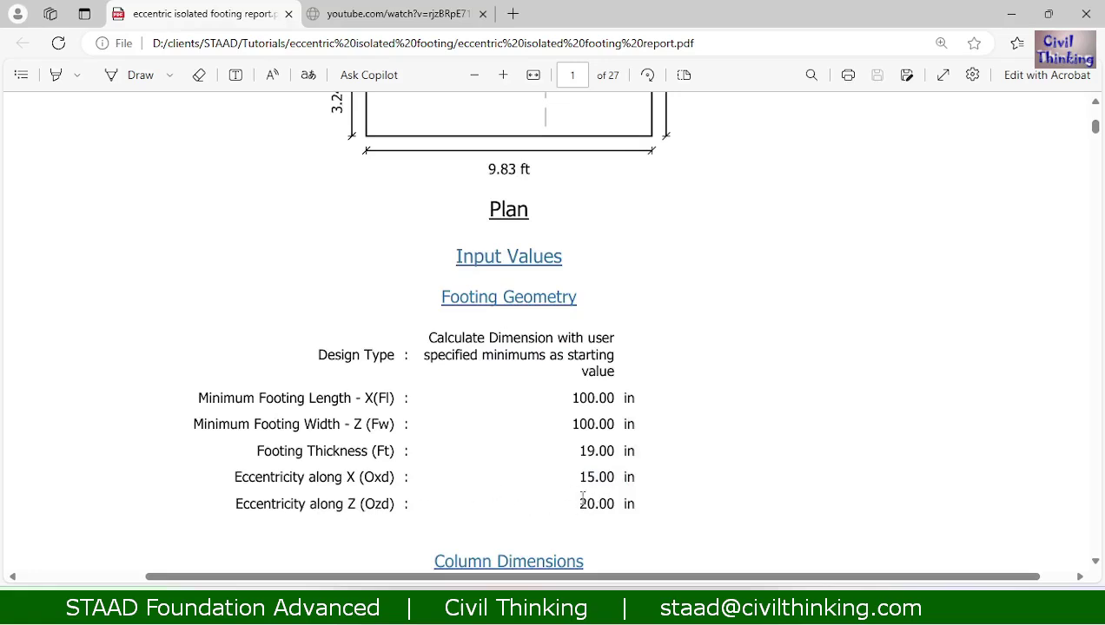
drag(582, 506, 646, 502)
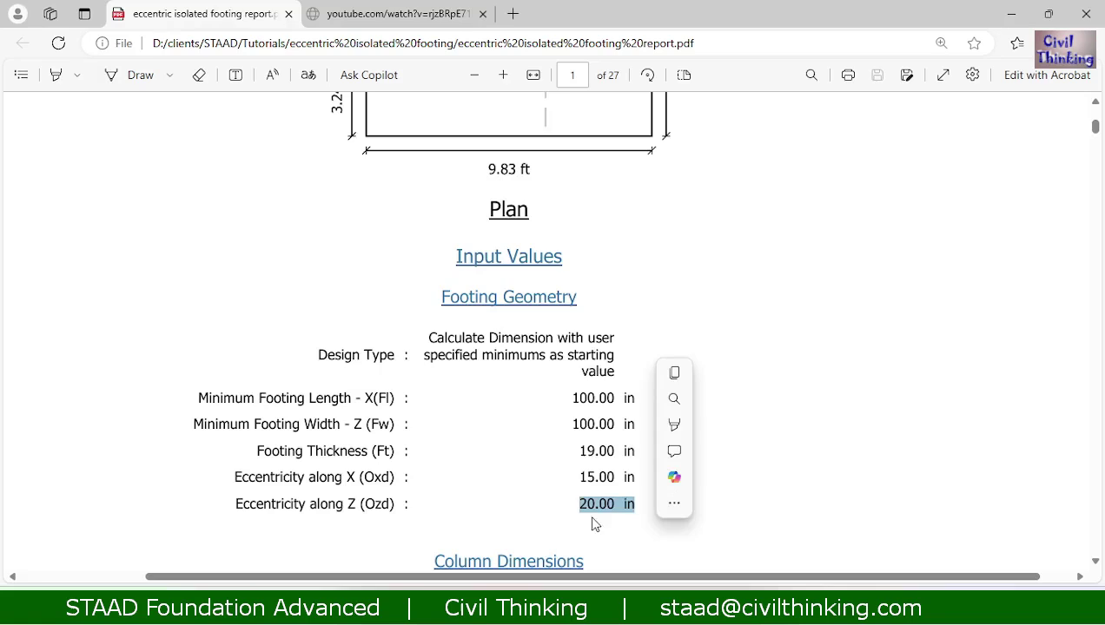
click(540, 517)
Review the plan dimensions, then the foundation geometry and footing reinforcement summary tables at the start of the report
scroll(730, 394, up, 3)
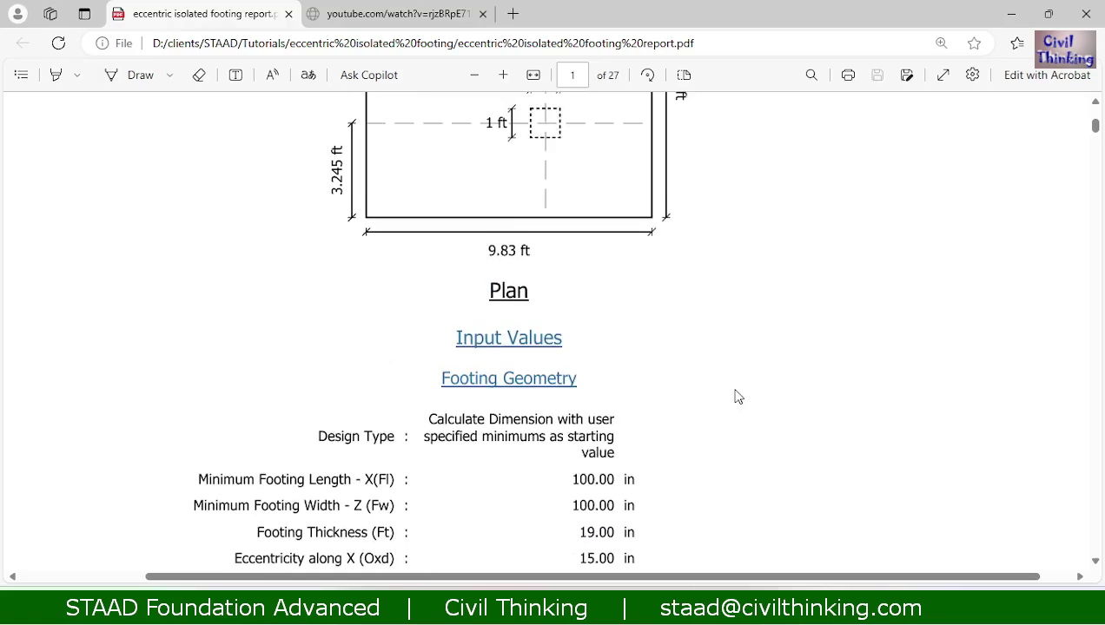
scroll(586, 356, up, 3)
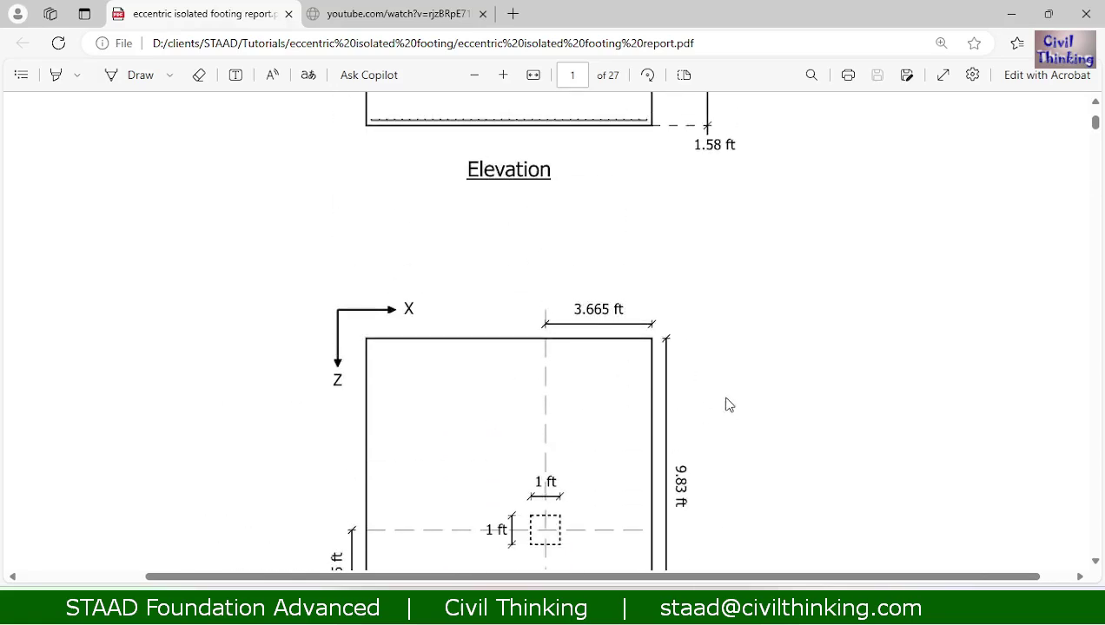
scroll(725, 405, down, 1)
scroll(725, 405, up, 5)
scroll(564, 399, up, 3)
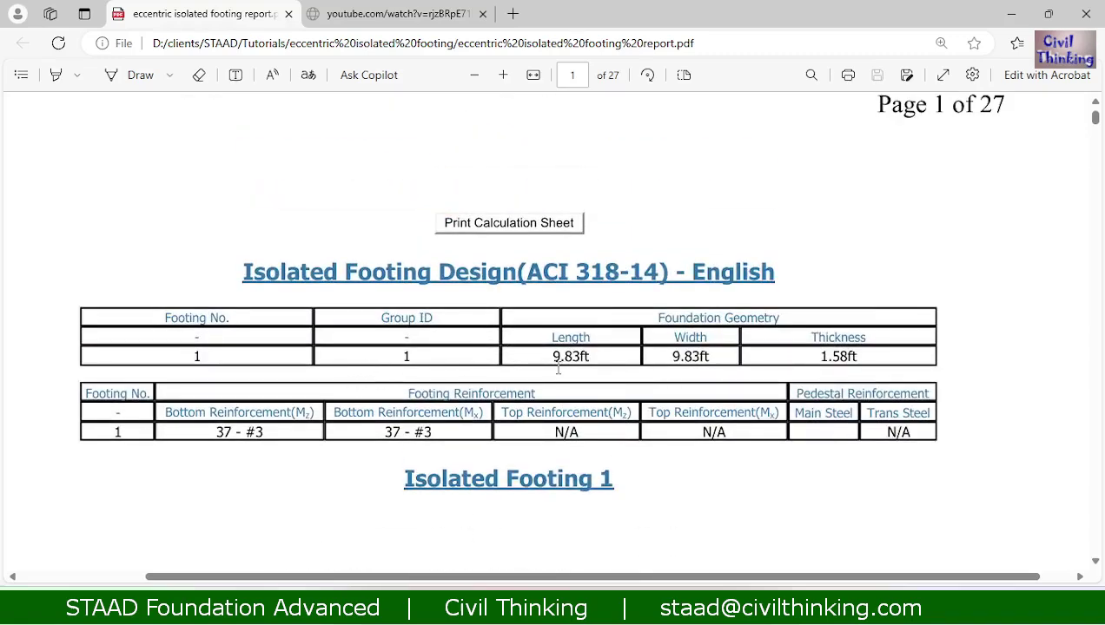
scroll(699, 392, down, 1)
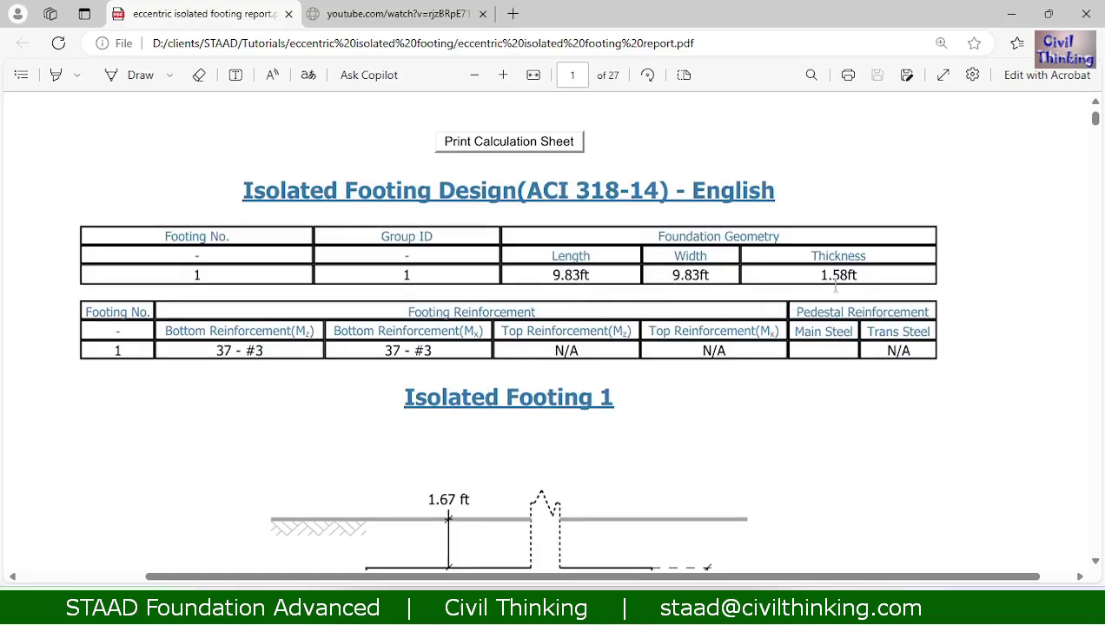
scroll(269, 382, down, 1)
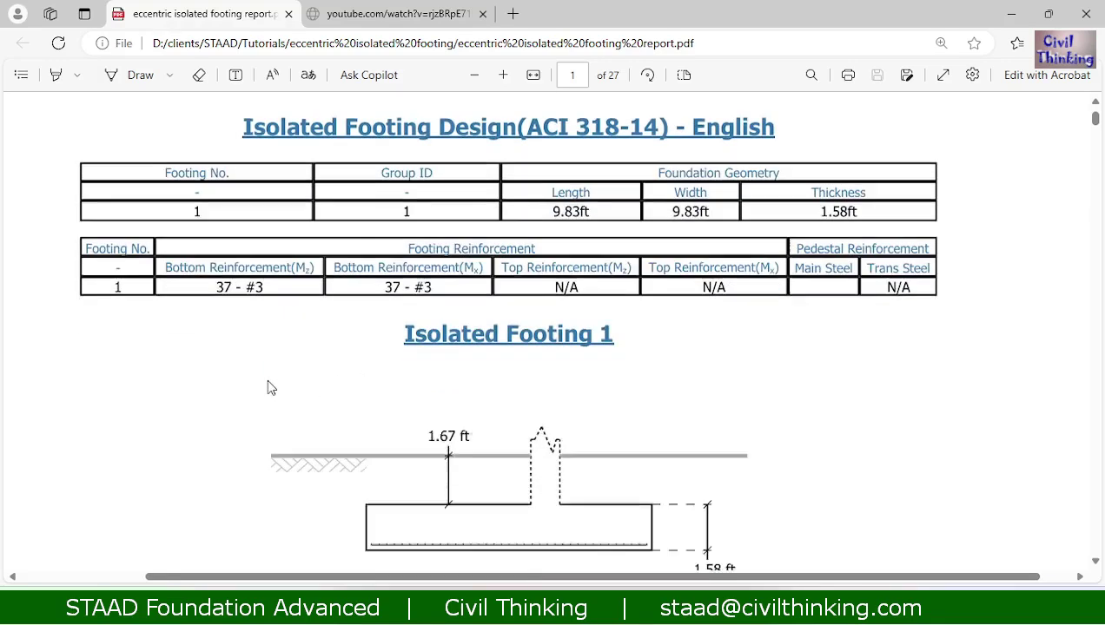